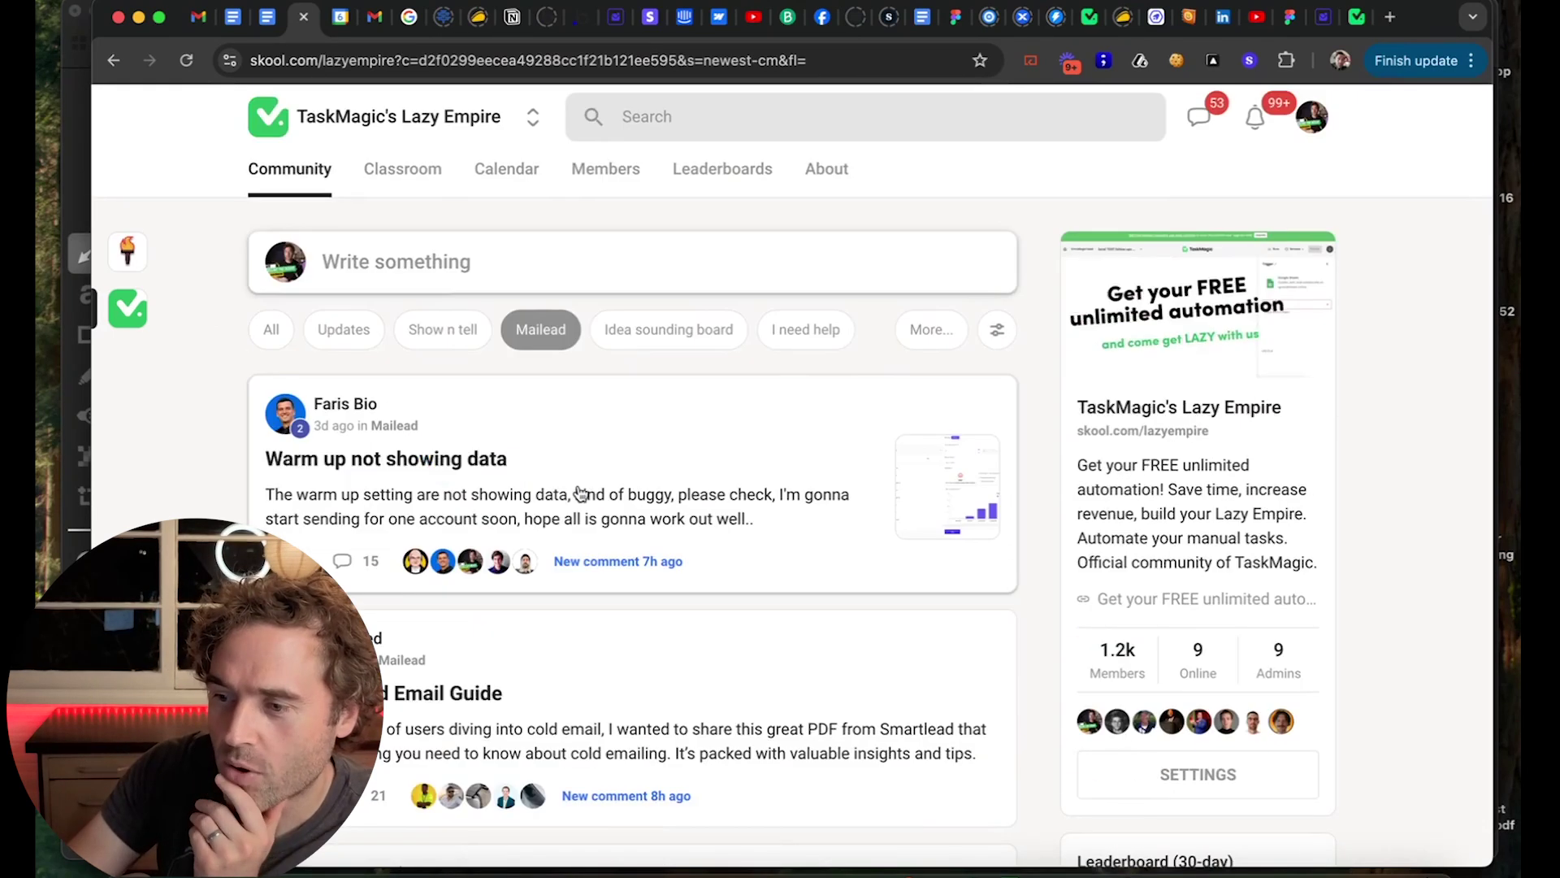
Open the 'Warm up not showing data' post from the Mailead-filtered community feed.
click(458, 467)
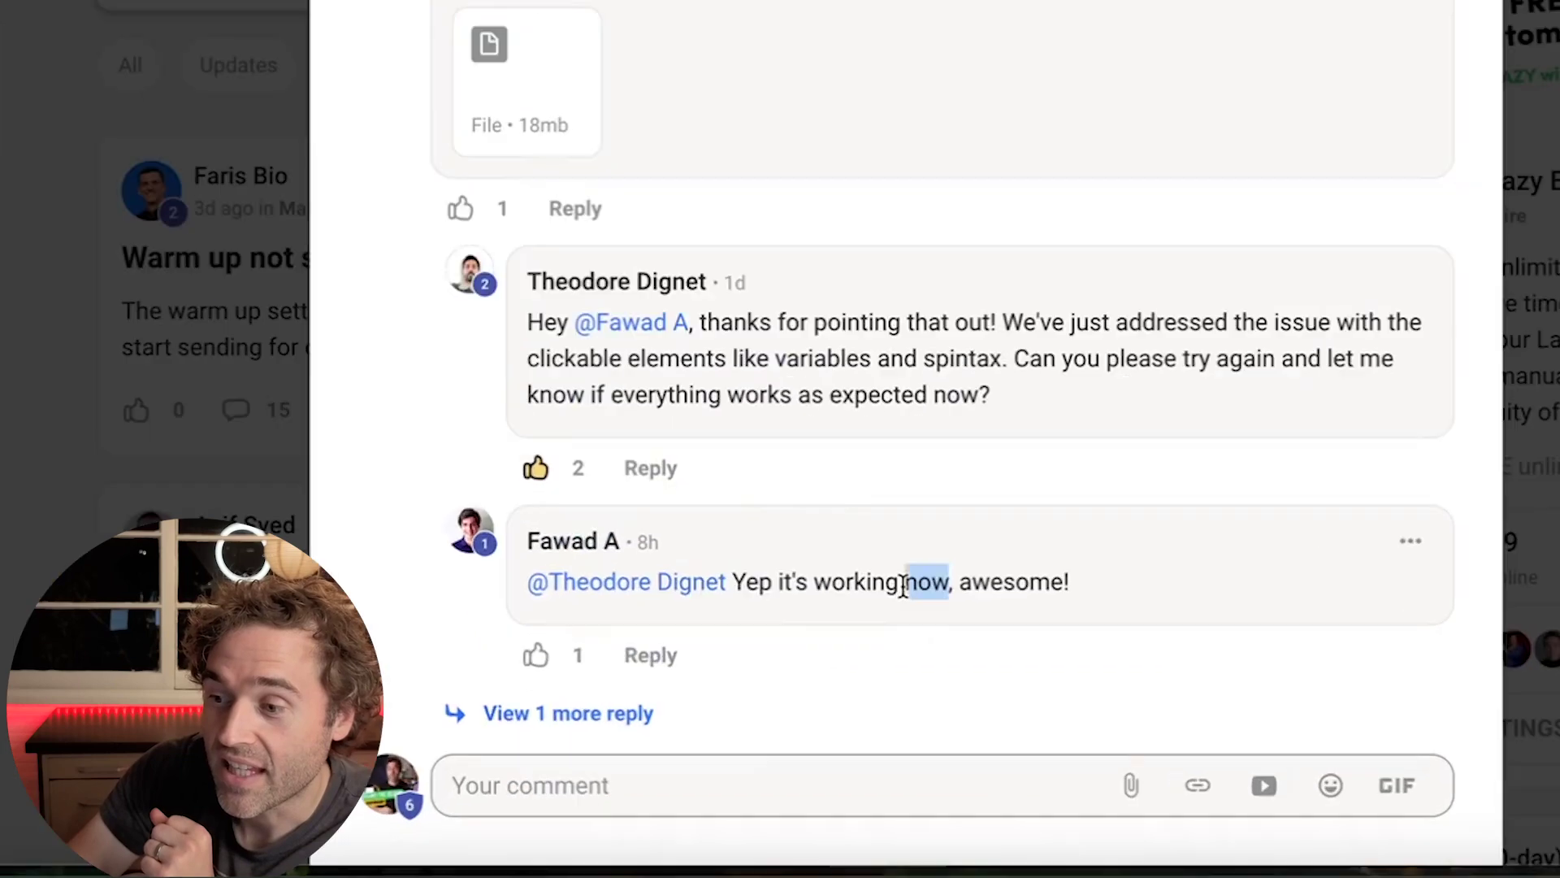
Read the post's comments, highlighting the 'working now' reply and the unclickable variables/spintax comment.
triple_click(800, 683)
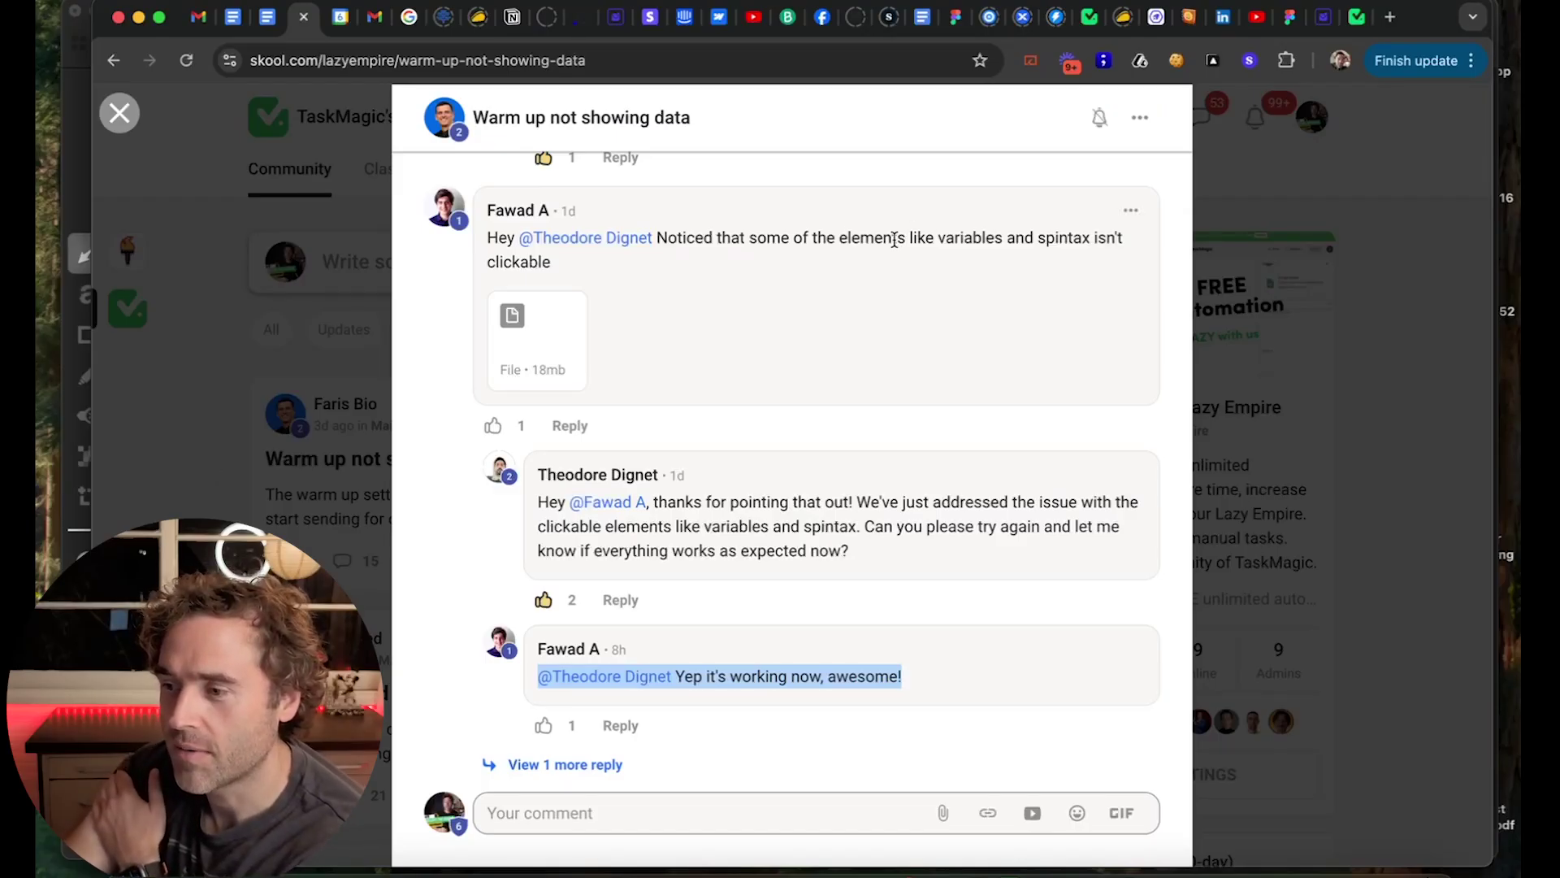
triple_click(894, 239)
click(898, 396)
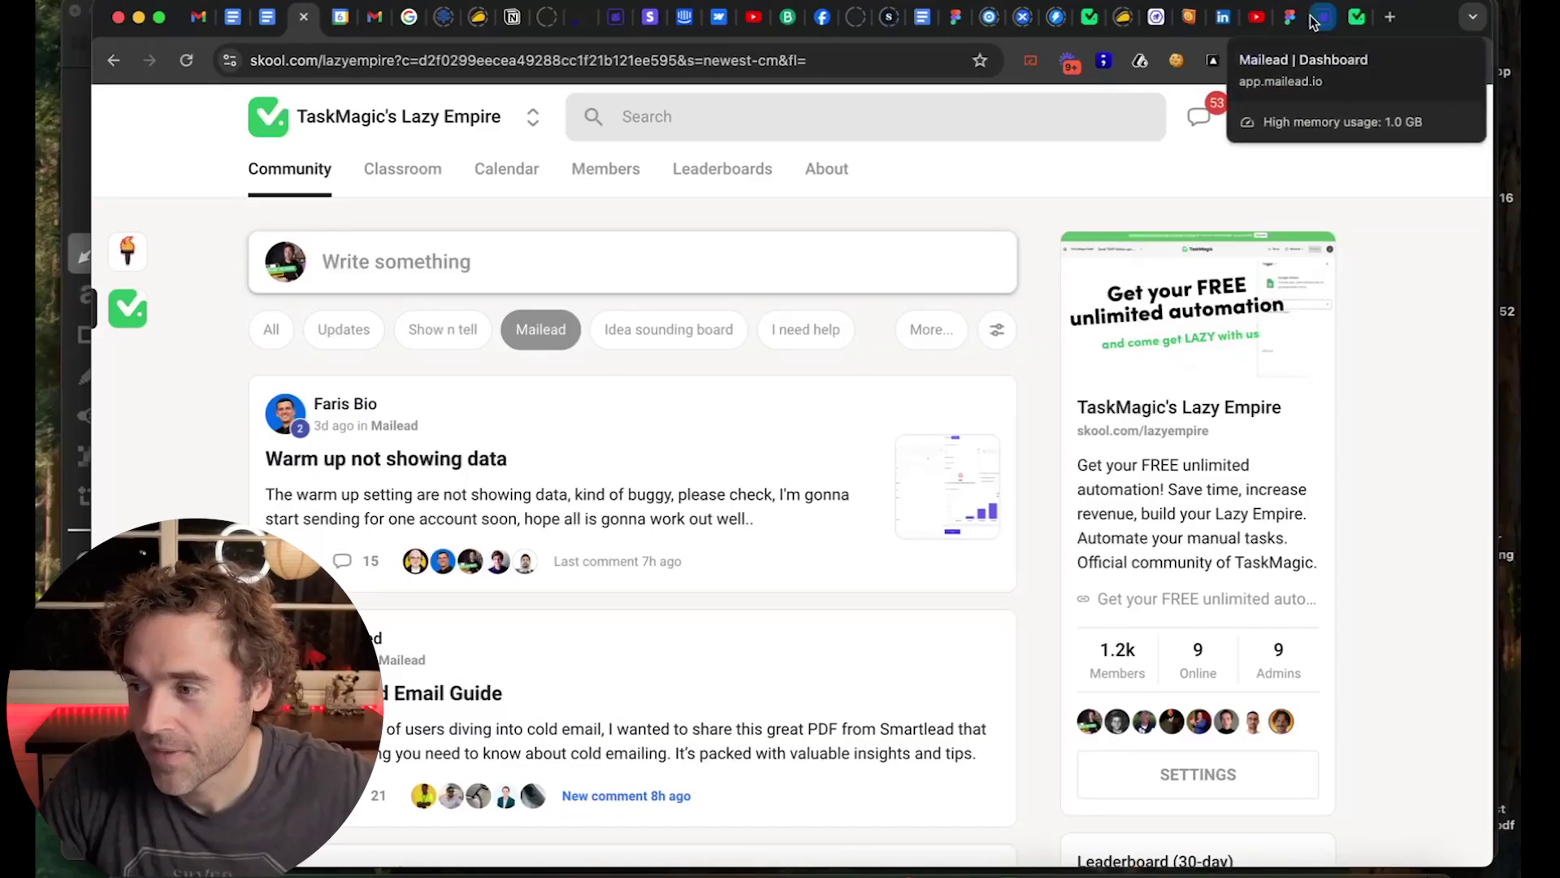
Create a new flow from scratch with a Mailead Forms 'On Form Submission' trigger.
click(1313, 22)
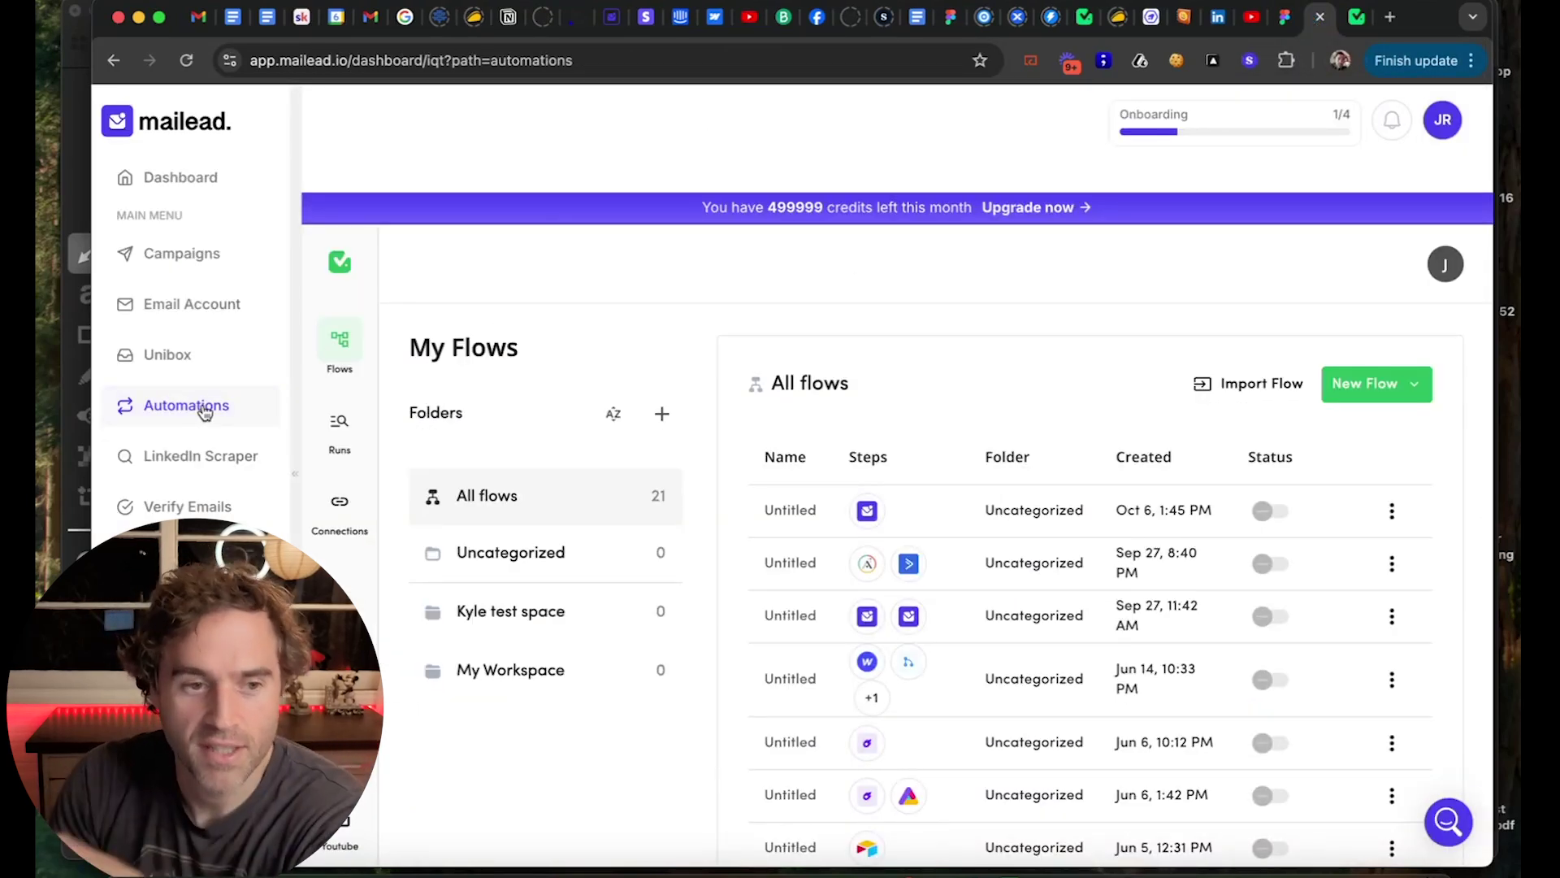
click(1384, 403)
click(1352, 439)
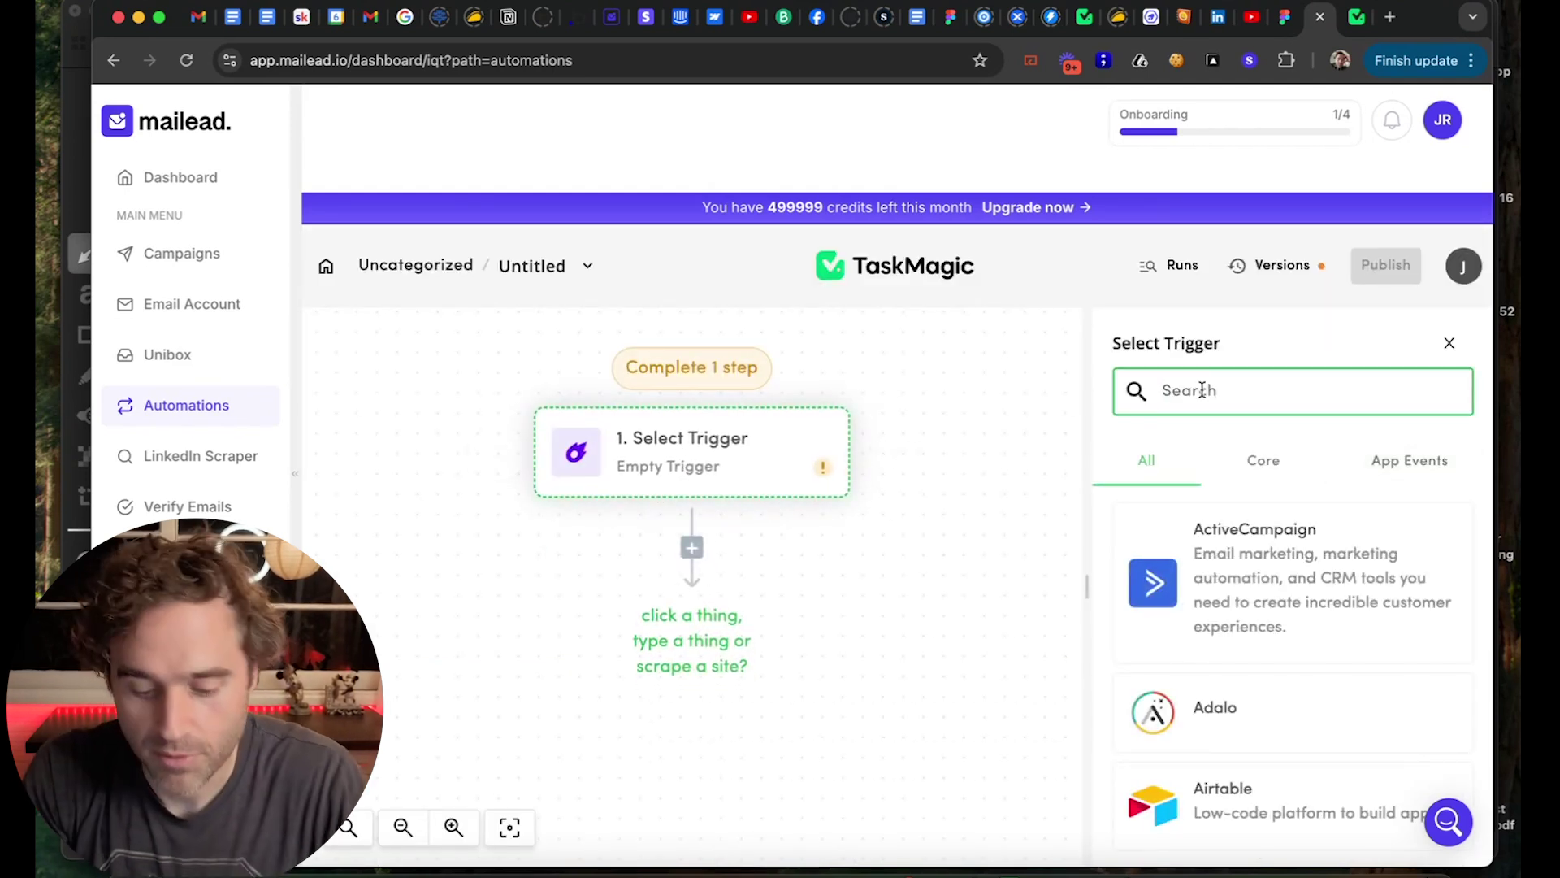
text(mailead)
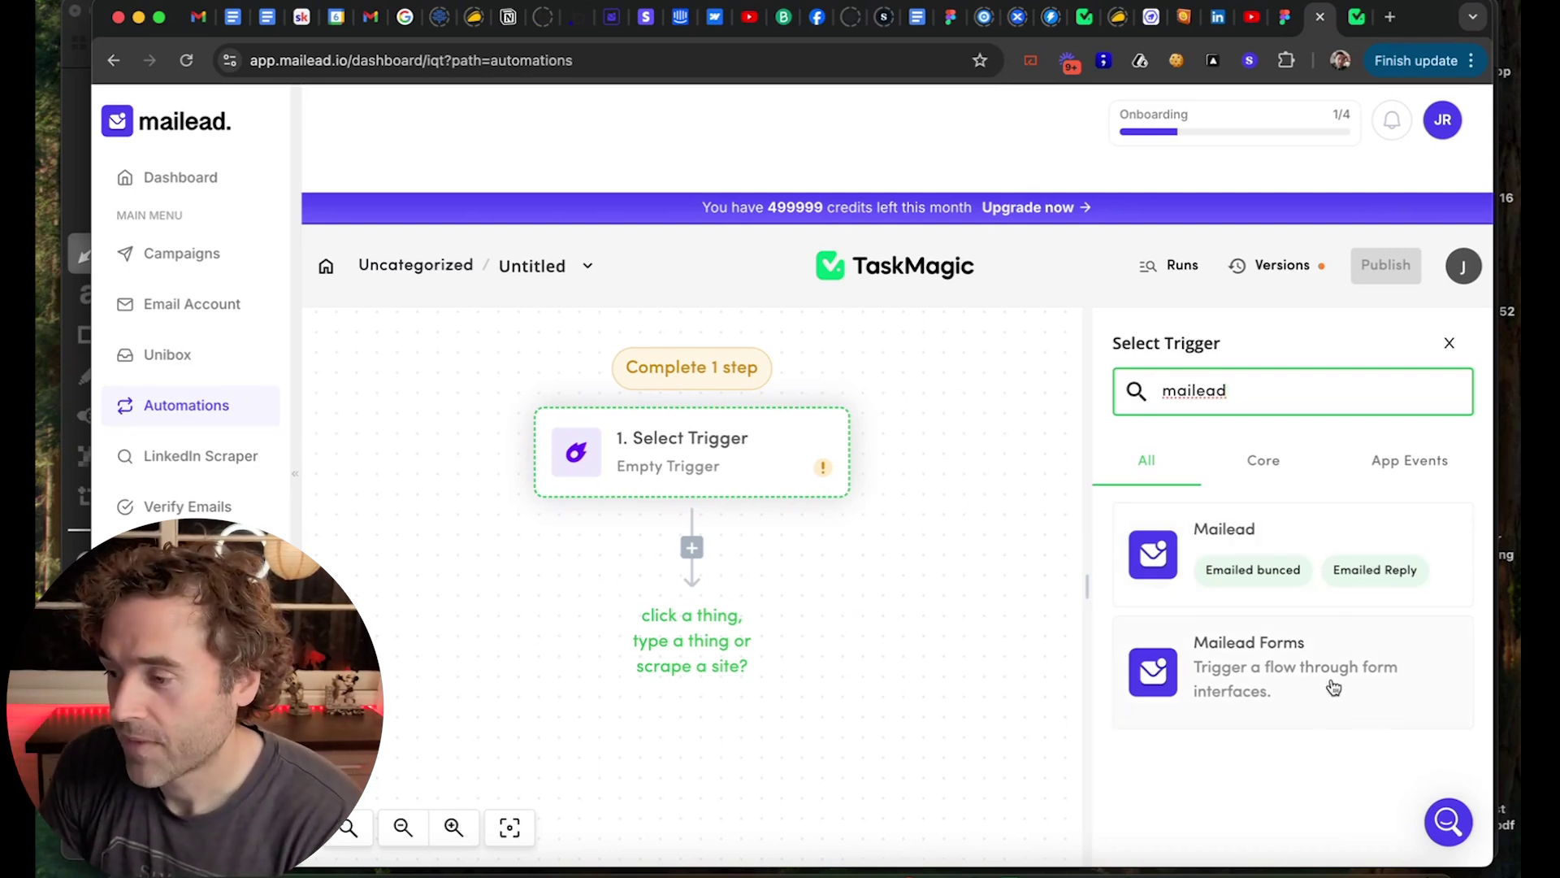
click(1292, 666)
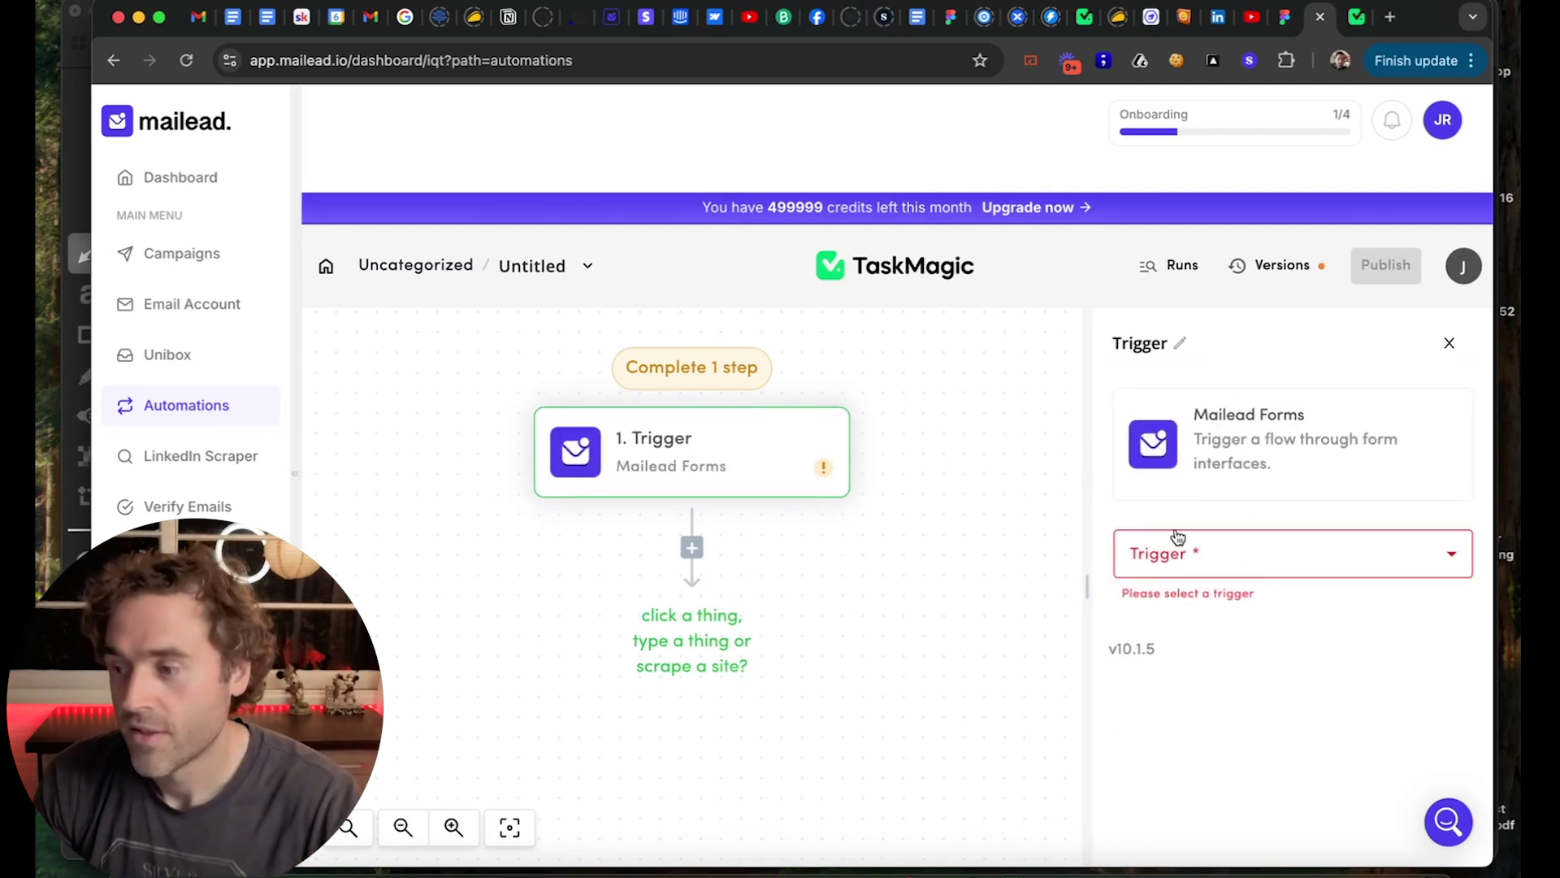
click(1264, 560)
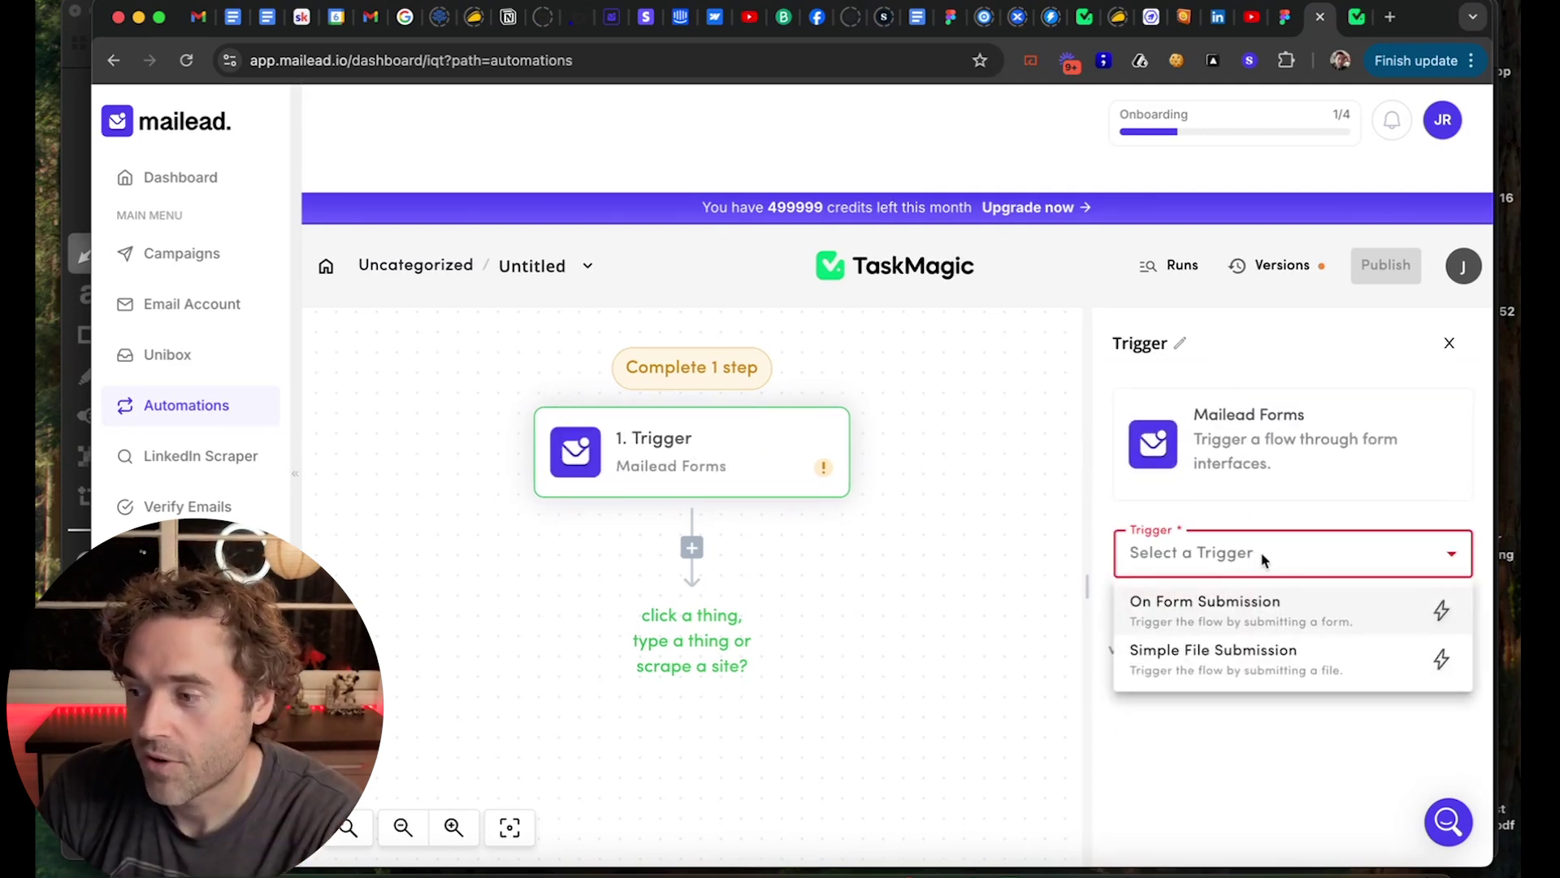
click(1243, 617)
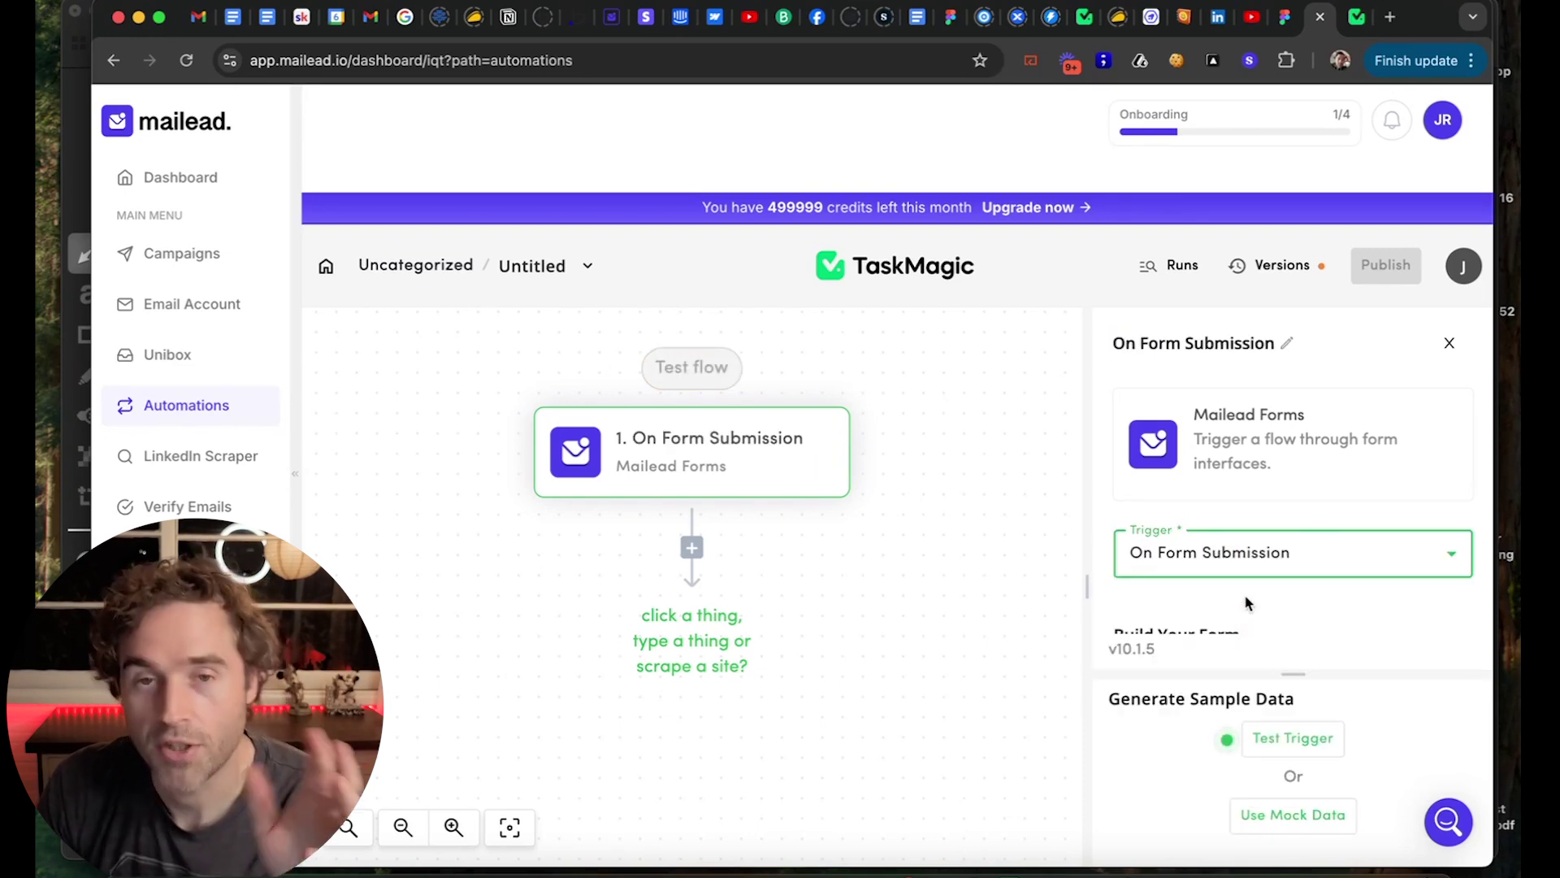
Set up Field #1 as a required 'First name' Text field with a description.
scroll(1276, 524, down, 3)
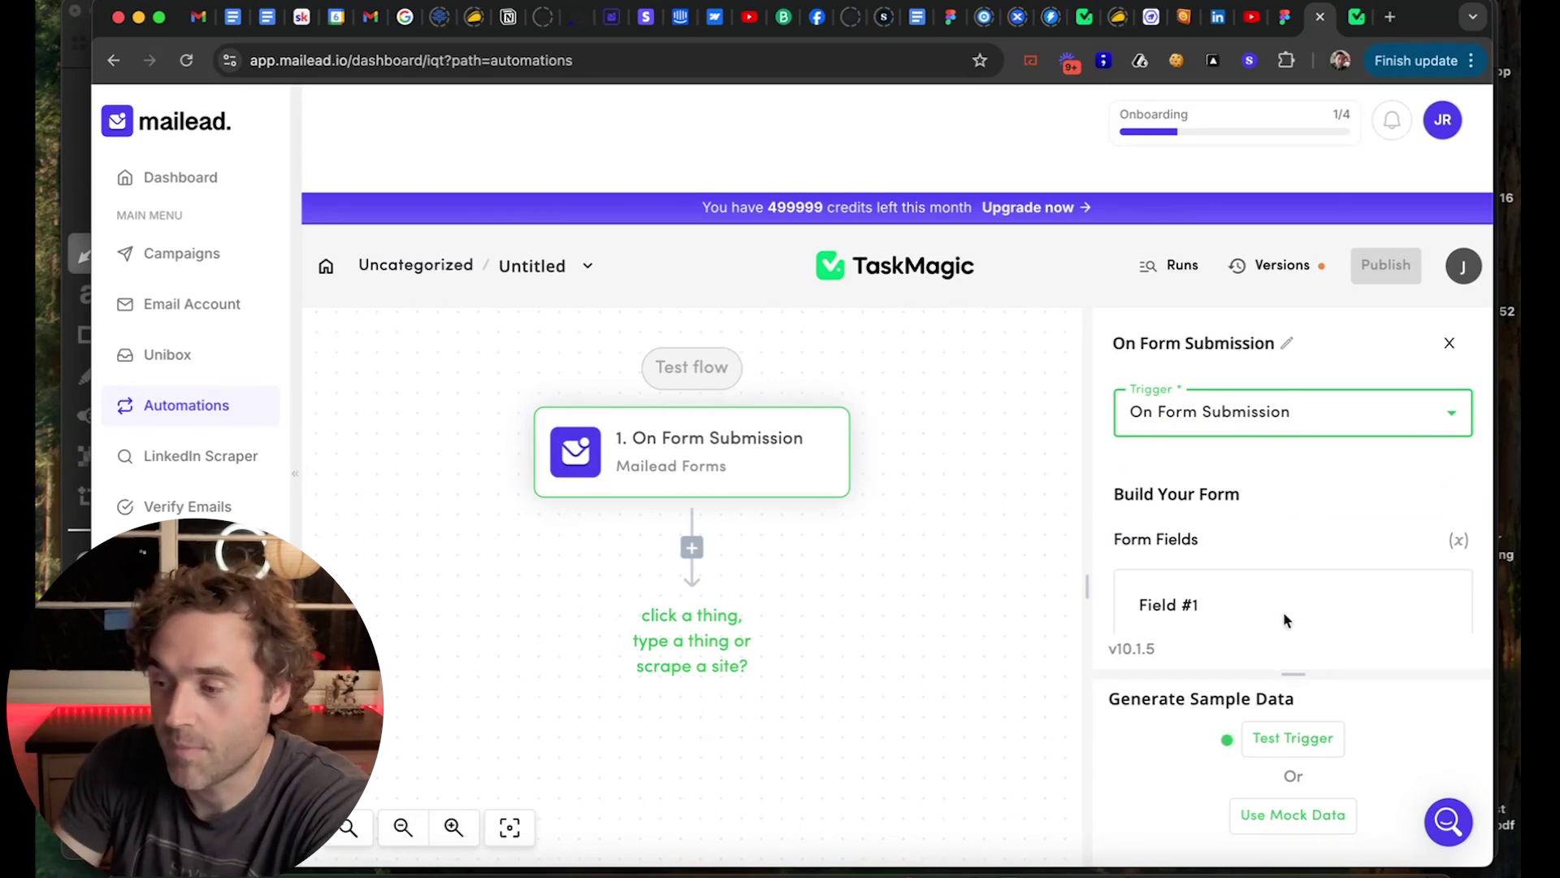
scroll(1292, 586, down, 2)
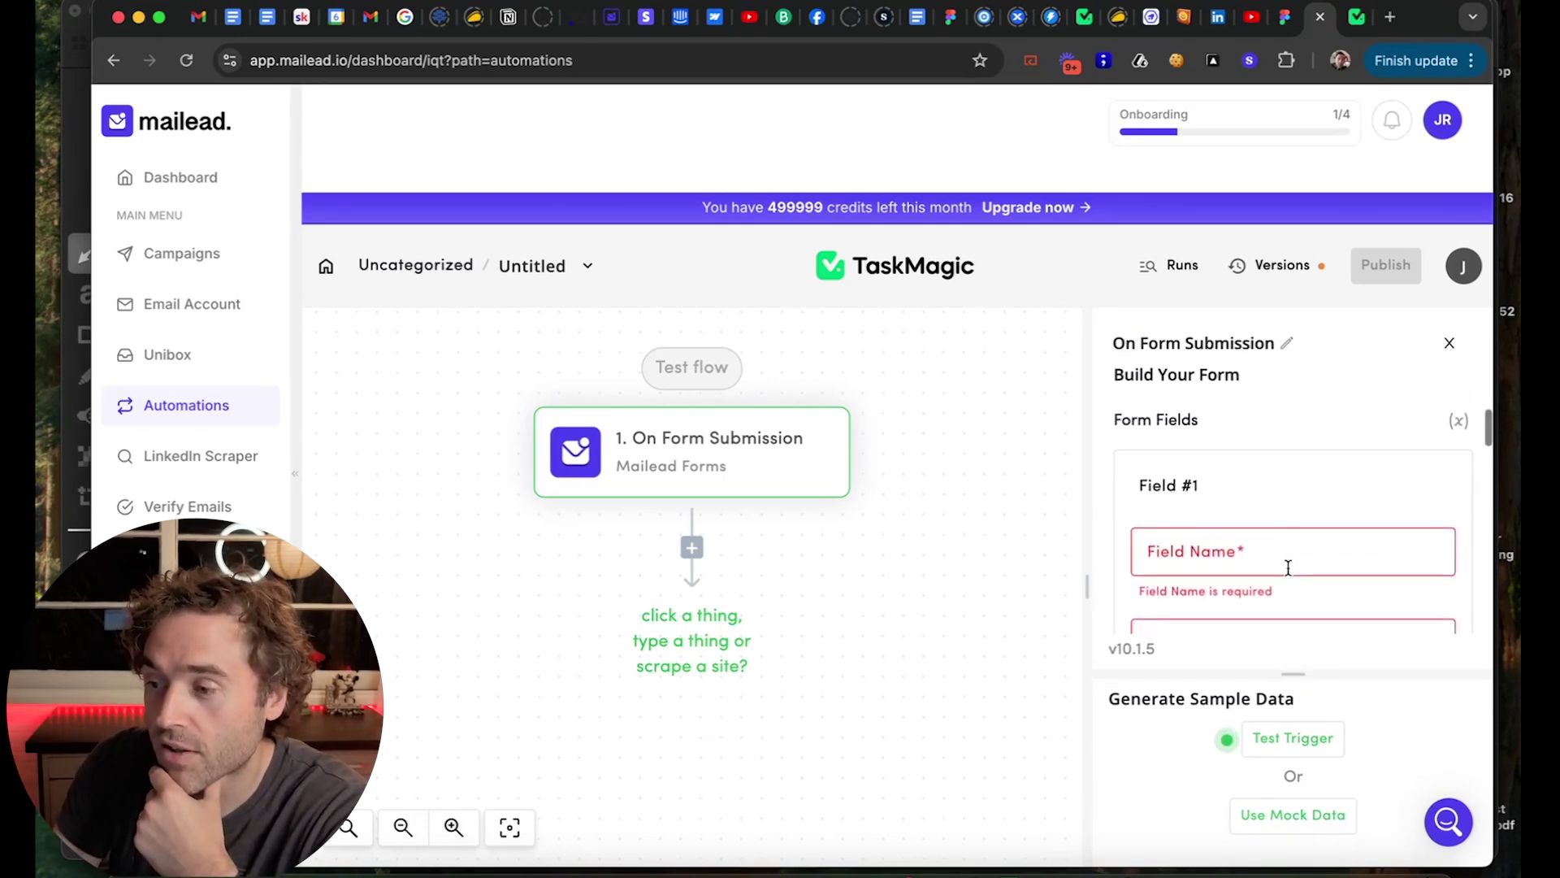
scroll(1233, 451, down, 2)
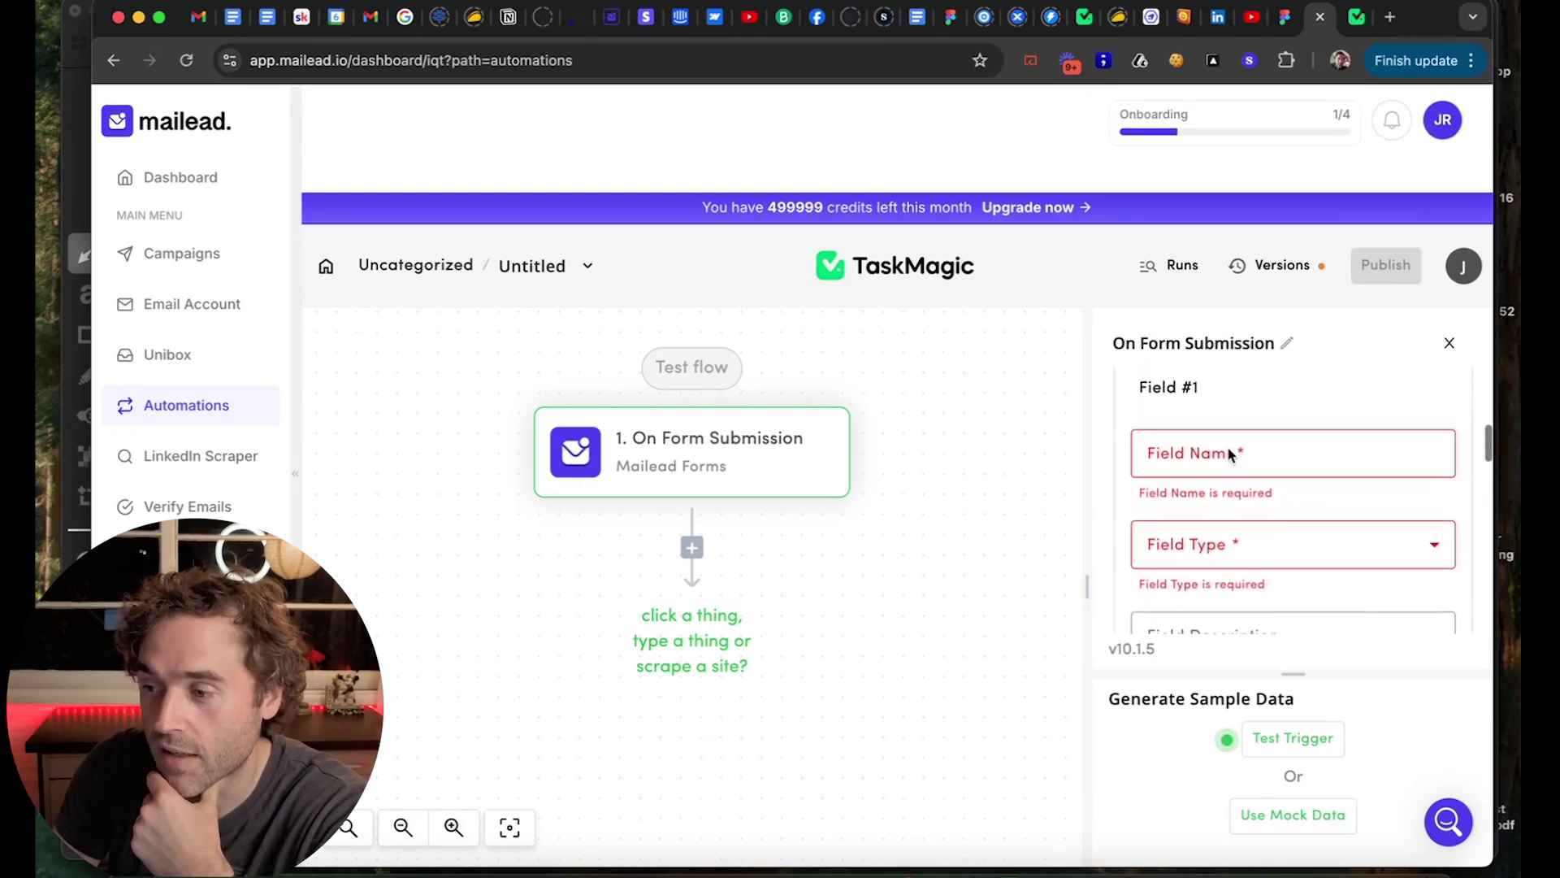
click(1254, 447)
text(First name)
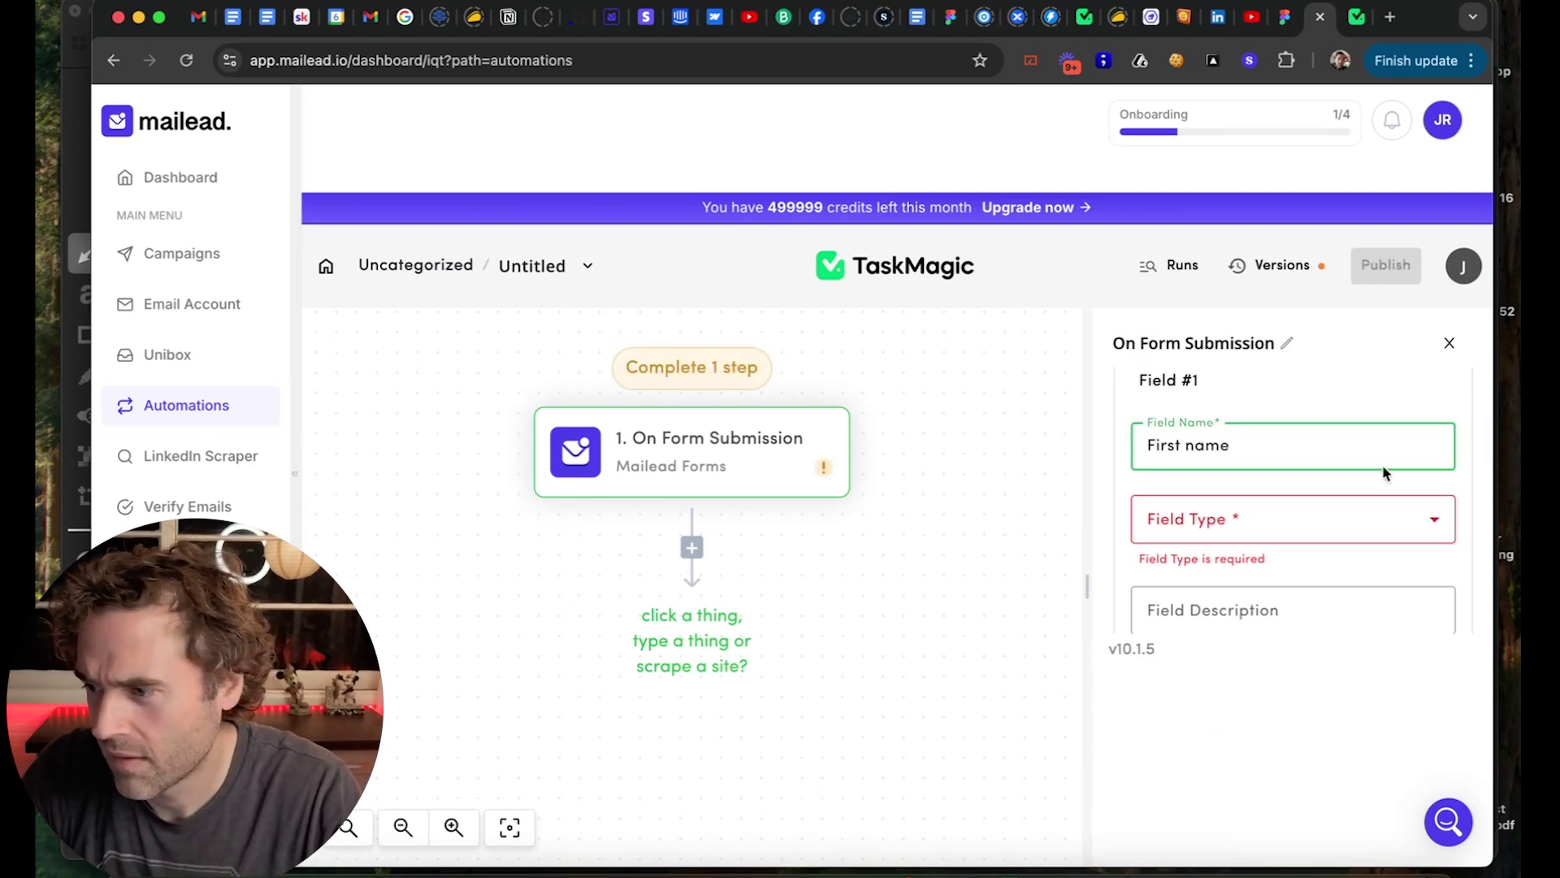
scroll(1357, 501, down, 1)
click(1255, 527)
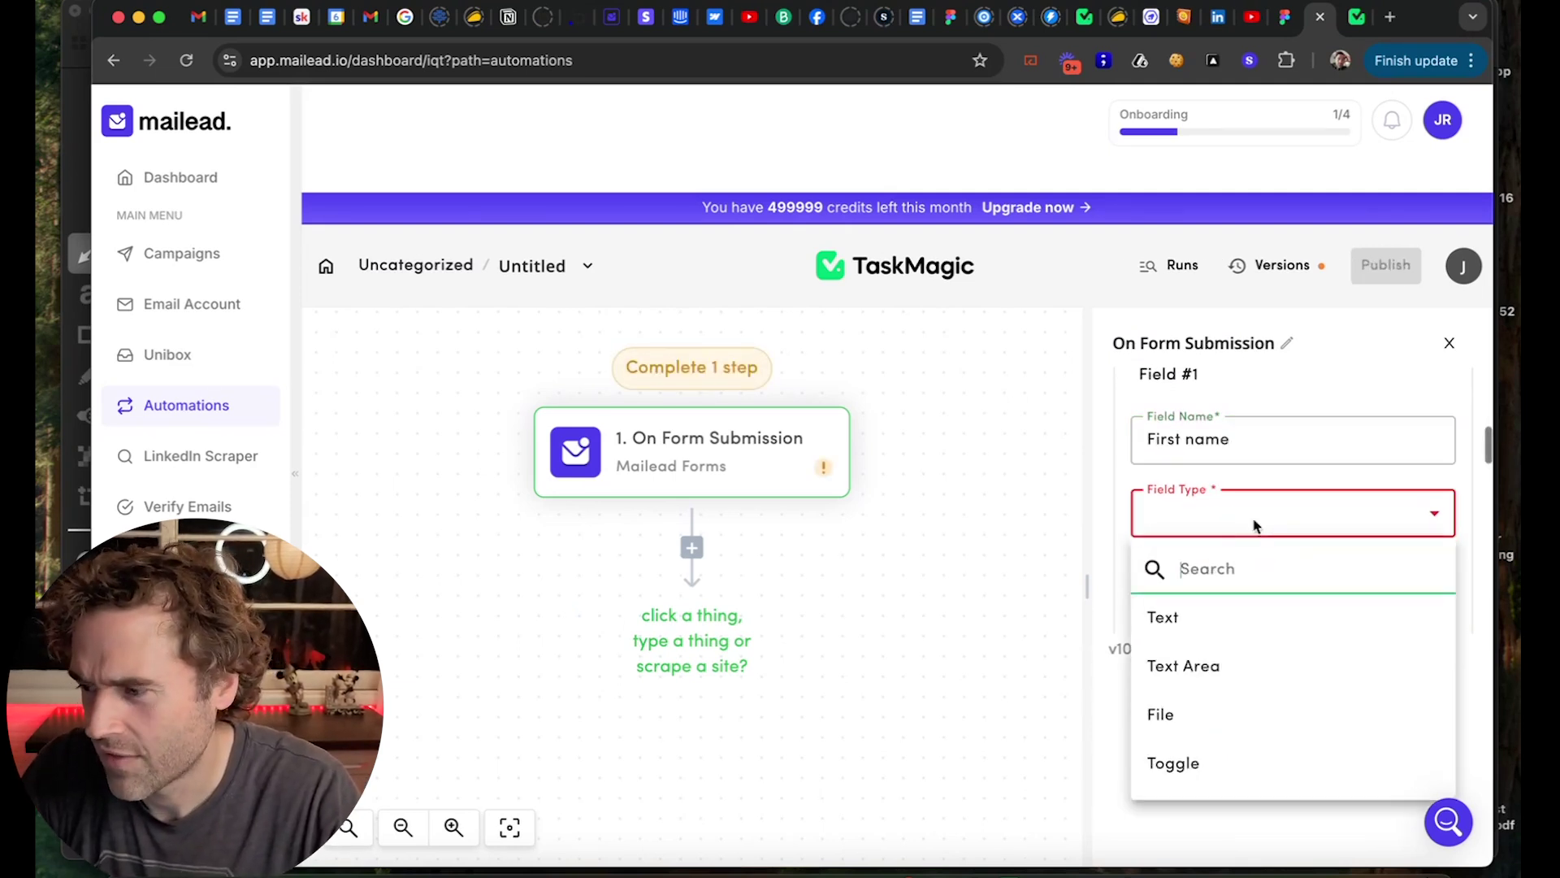
click(1230, 627)
scroll(1262, 528, down, 2)
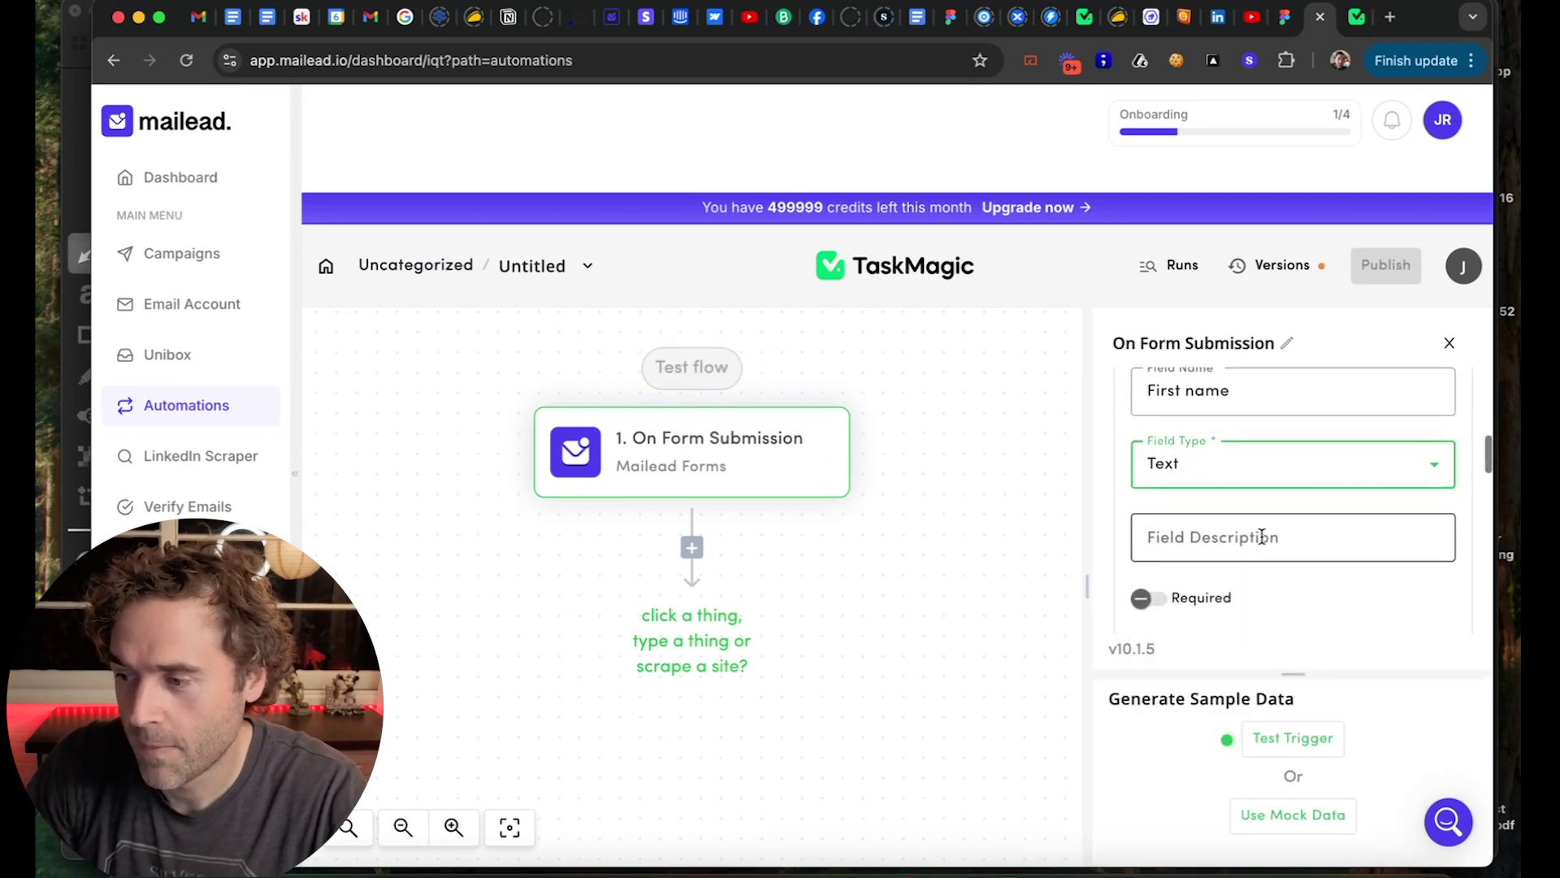
click(1262, 536)
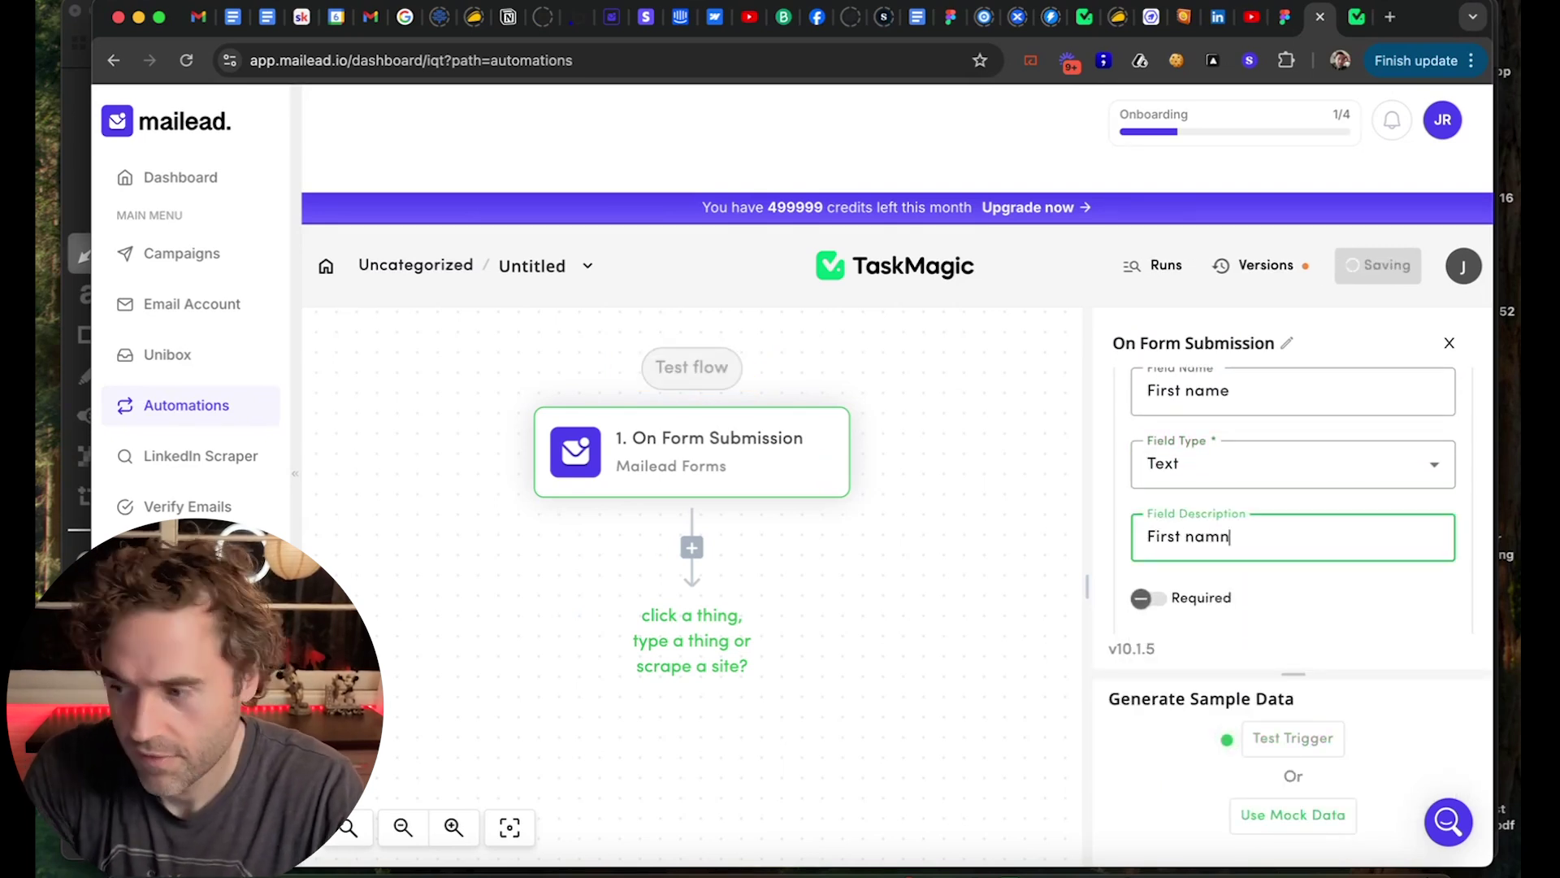
scroll(1309, 569, down, 1)
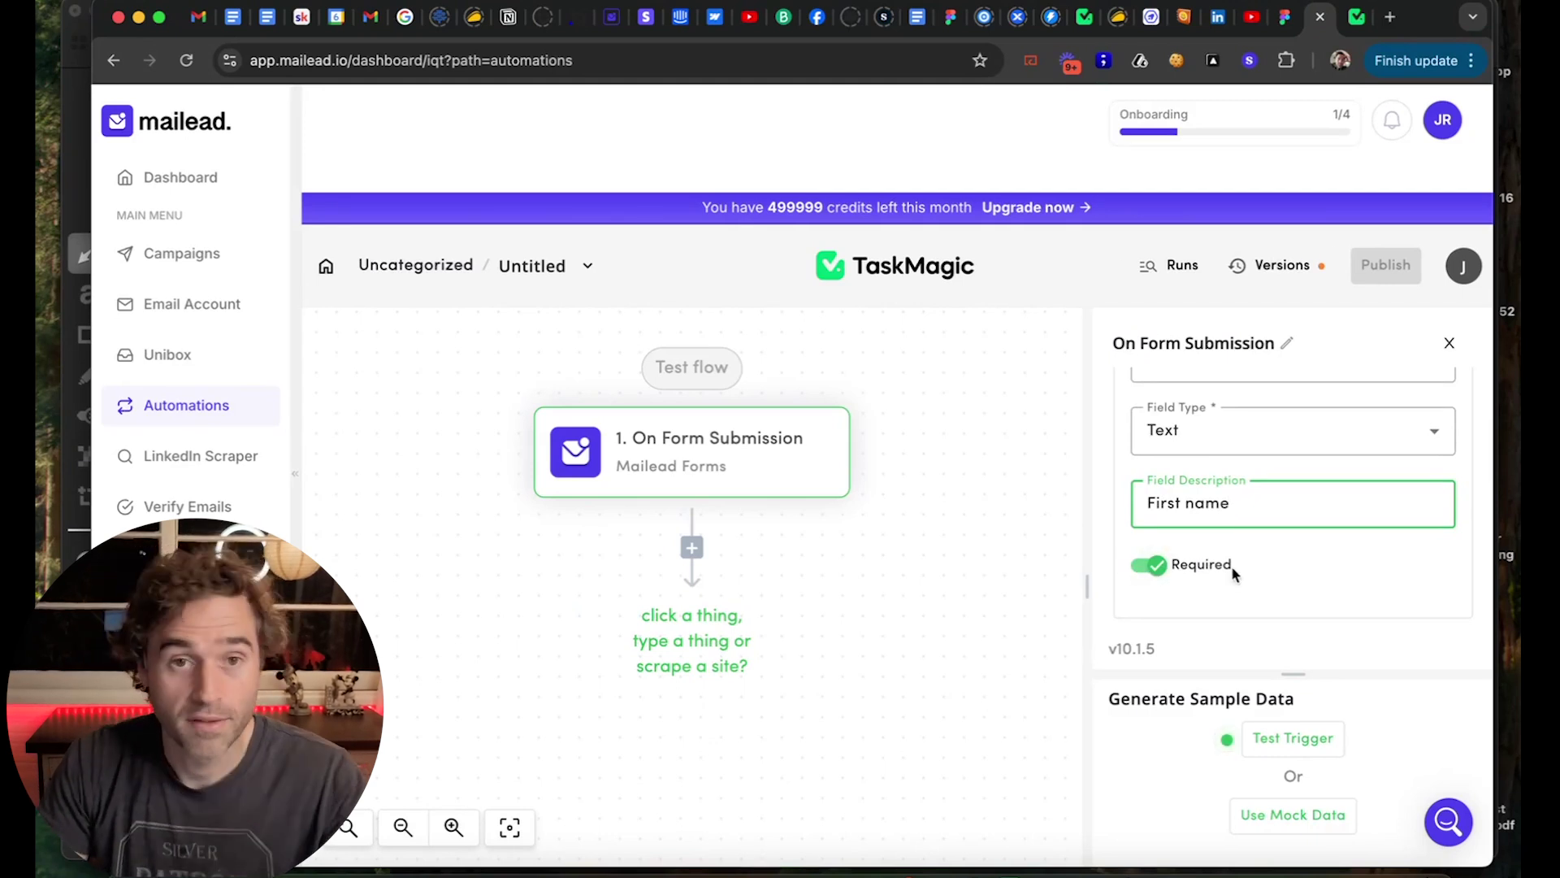
scroll(1233, 575, down, 3)
scroll(1267, 543, down, 1)
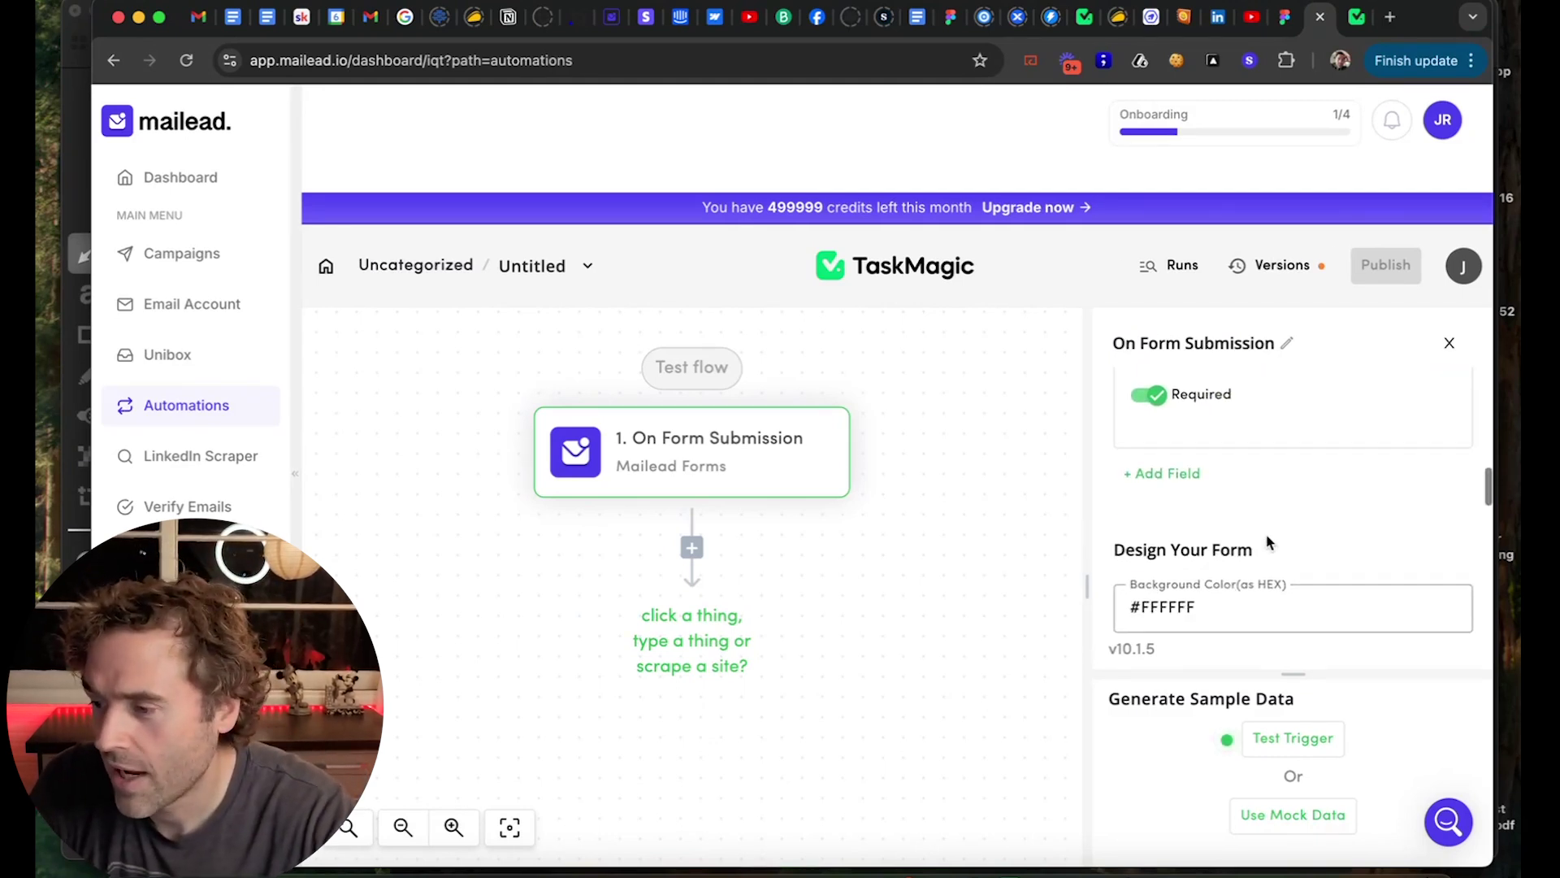
scroll(1267, 542, up, 1)
Add a second field named 'Email' of type Text with a description.
click(1165, 496)
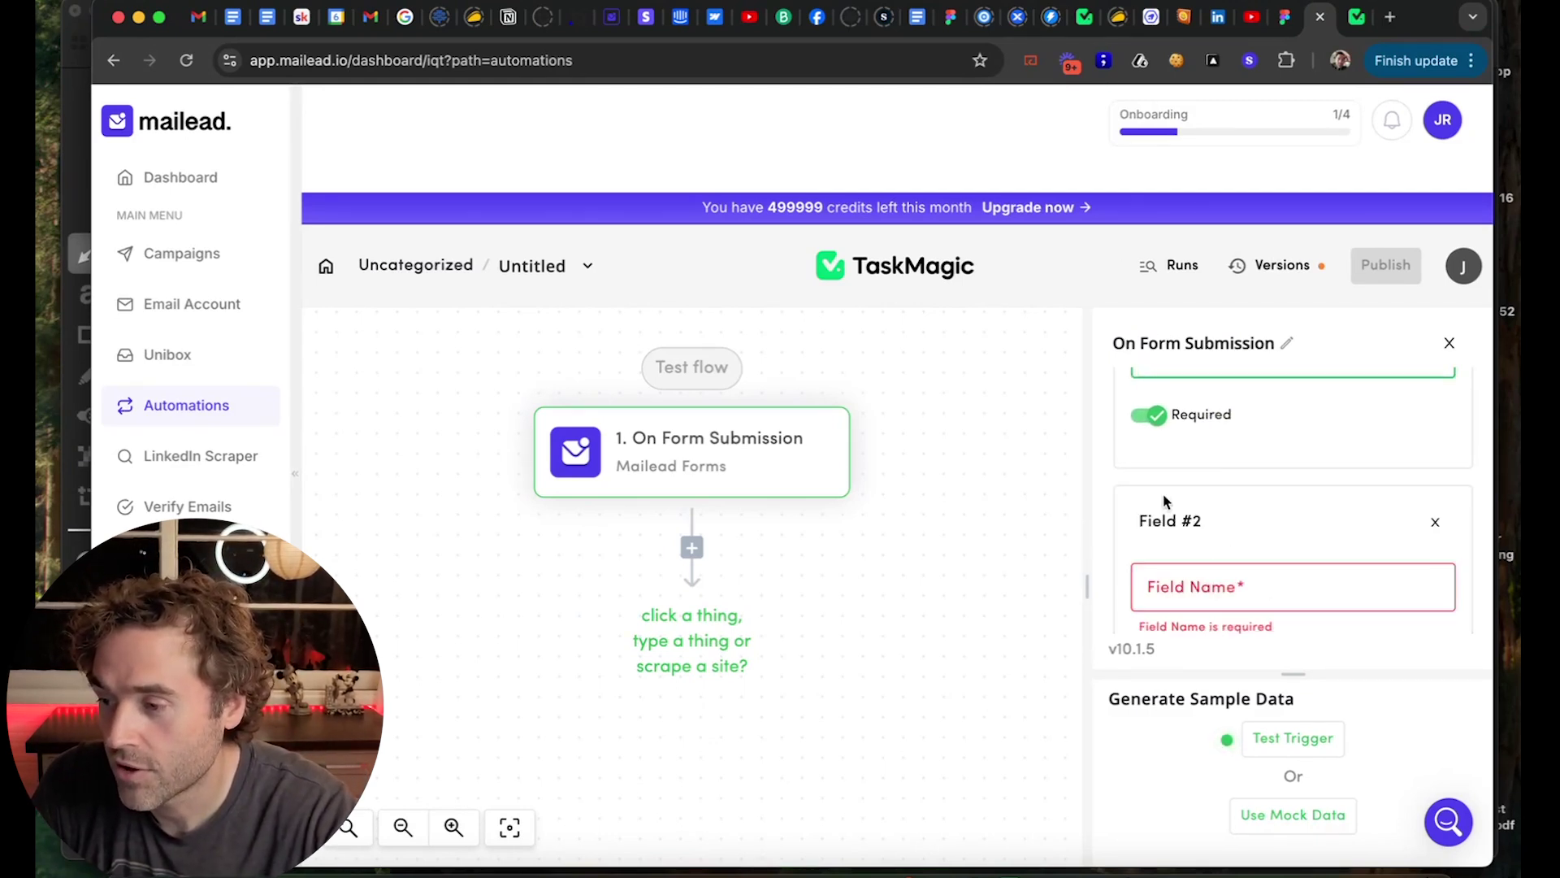
scroll(1219, 499, down, 2)
click(1269, 498)
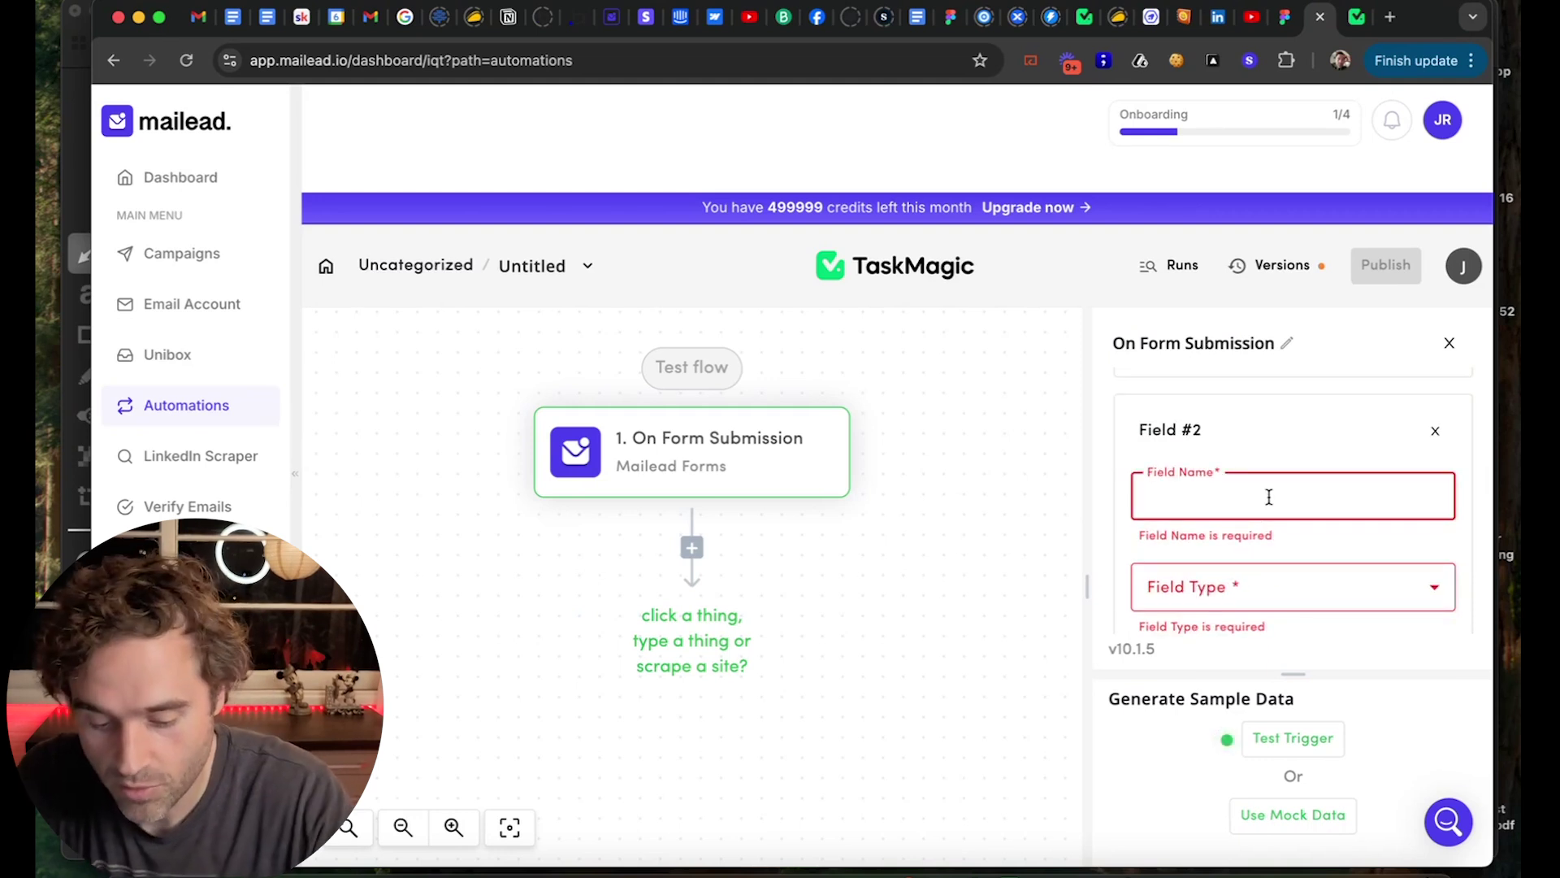
text(Email)
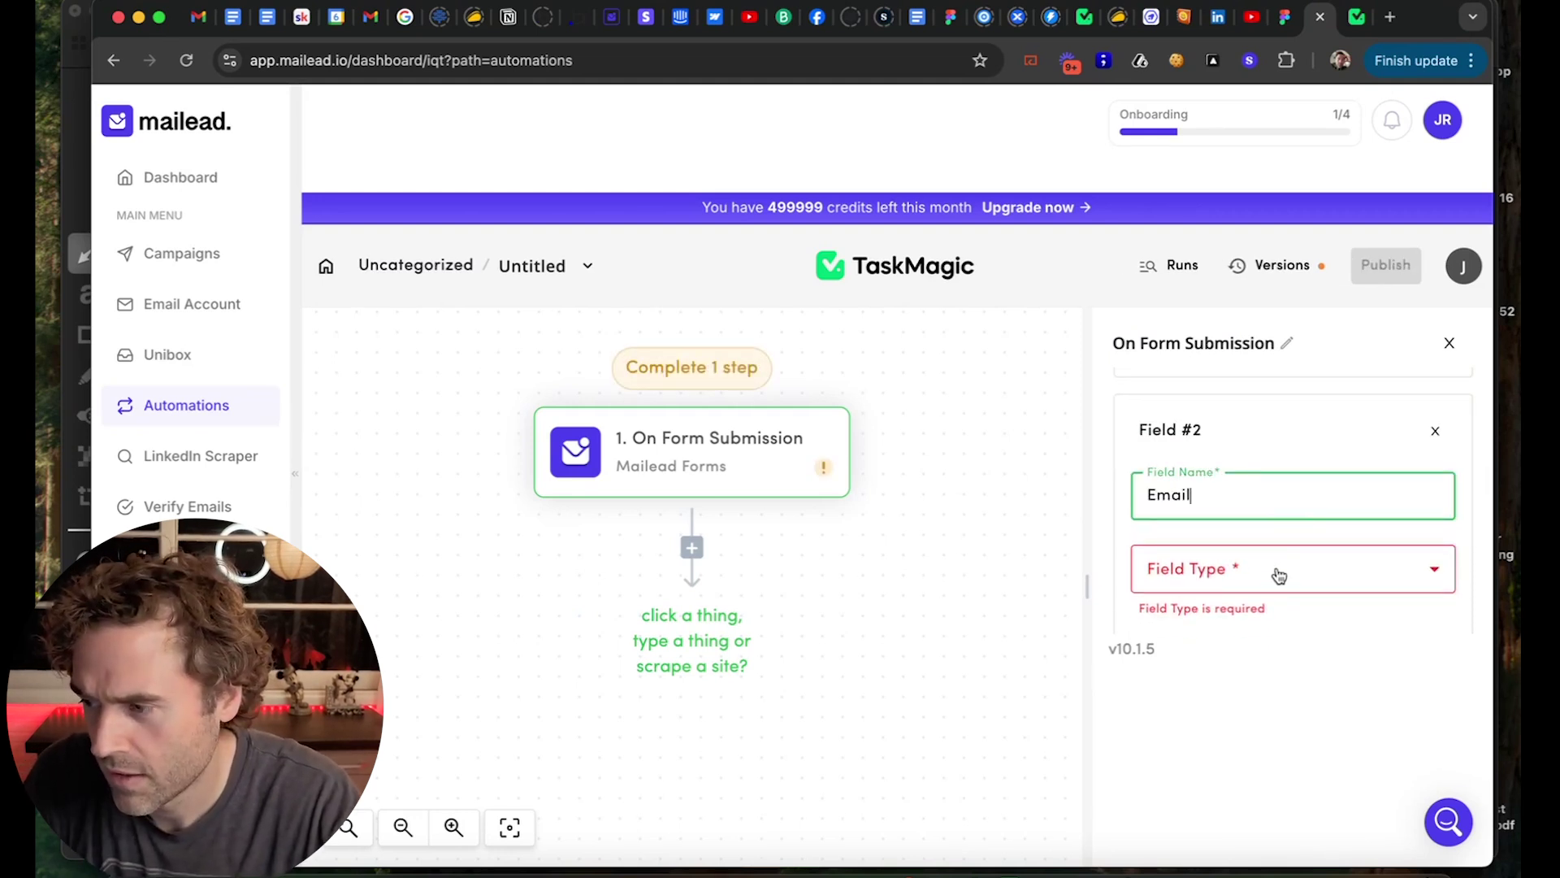
click(1279, 575)
click(1249, 686)
scroll(1272, 586, down, 2)
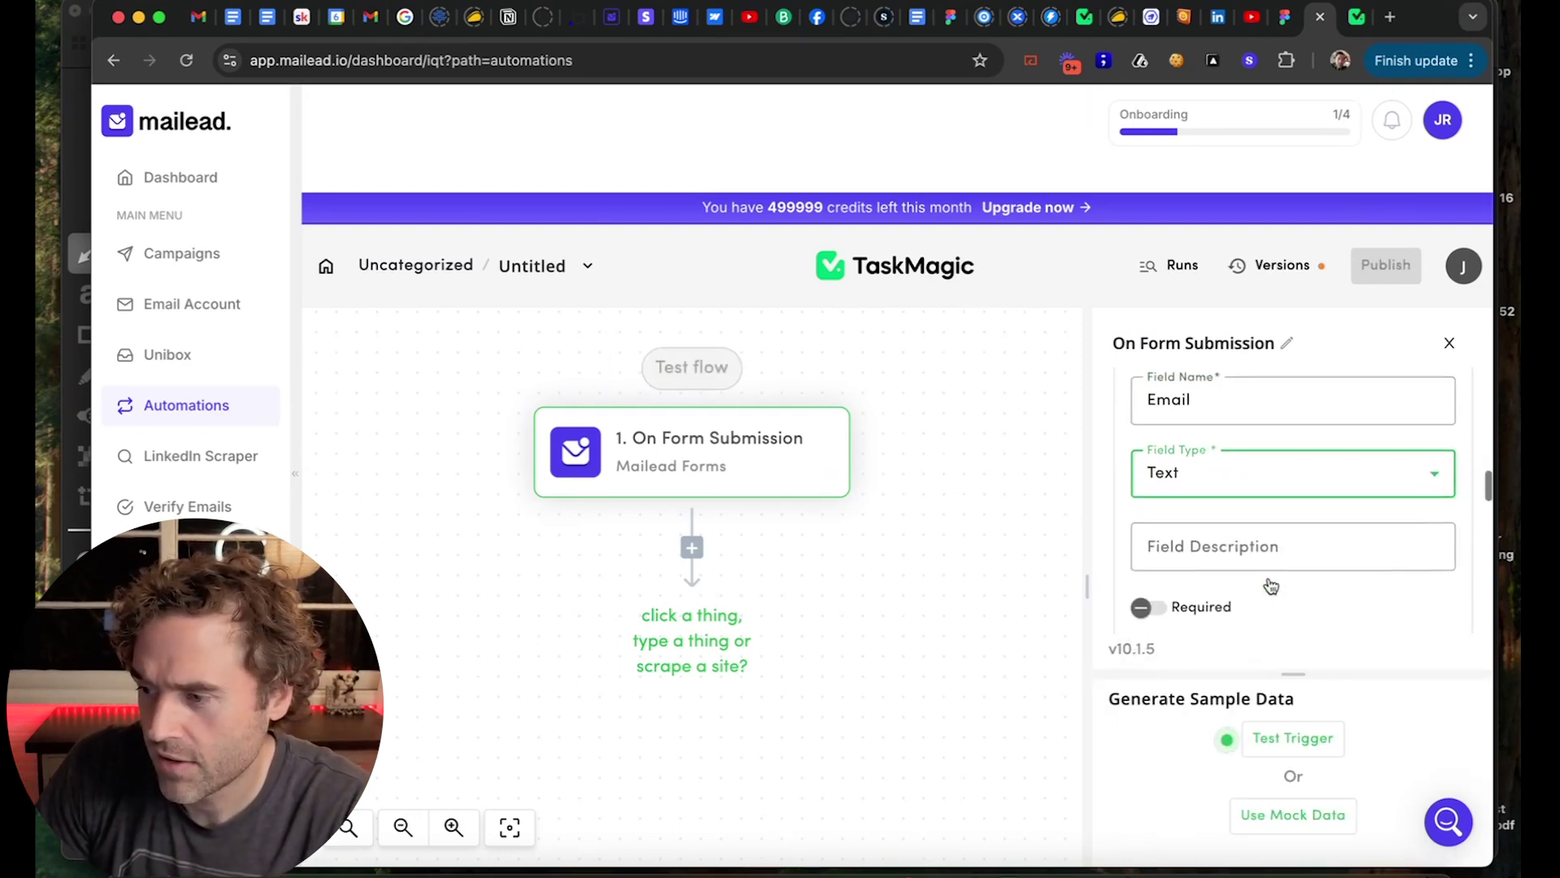
click(1279, 536)
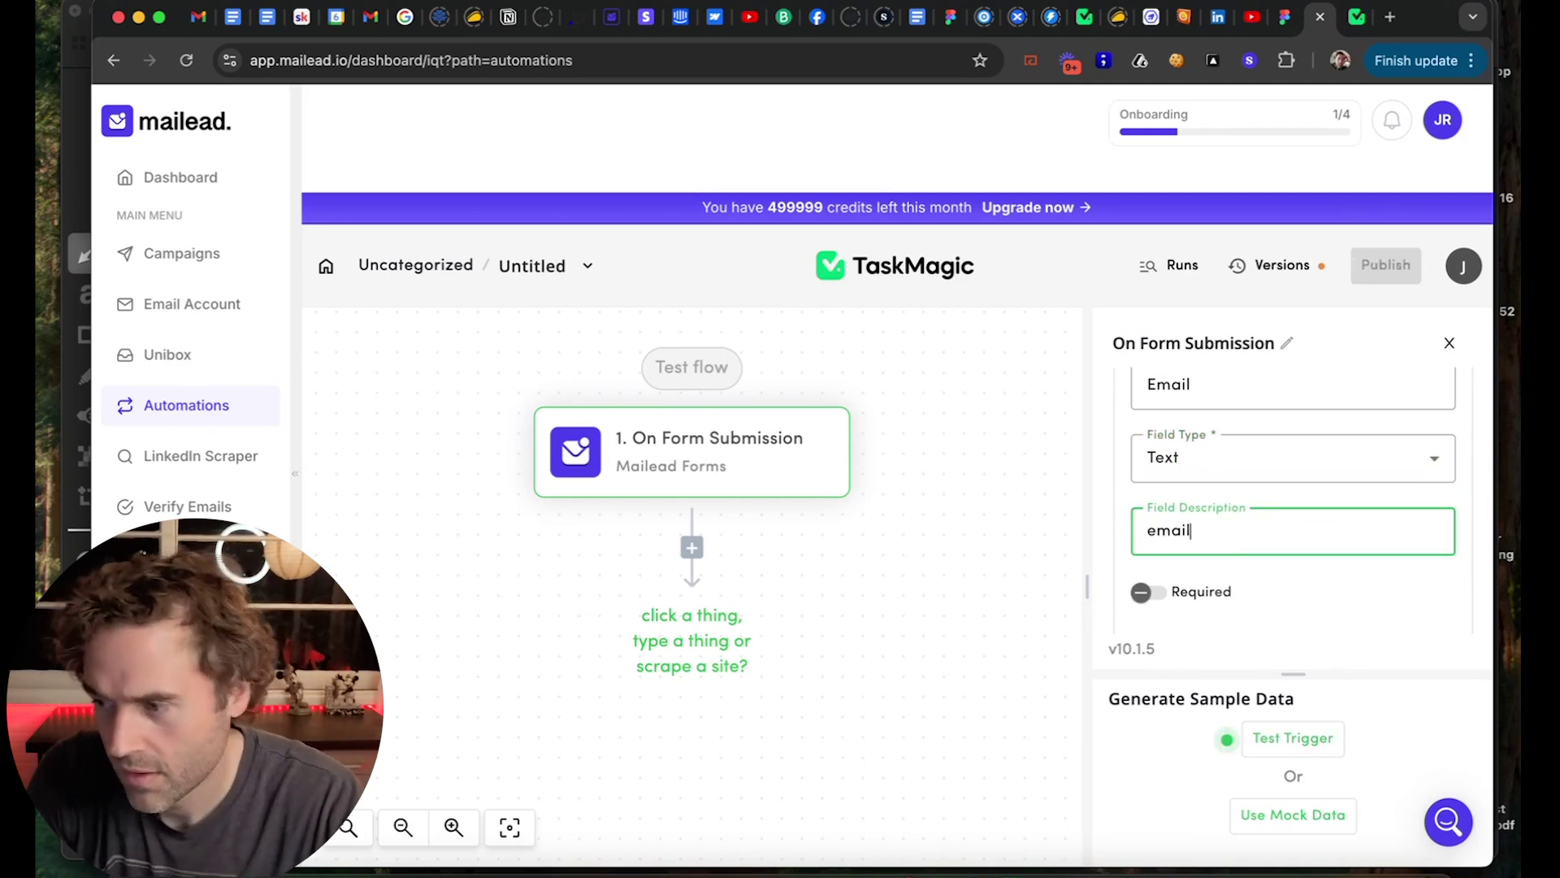
scroll(1284, 568, down, 3)
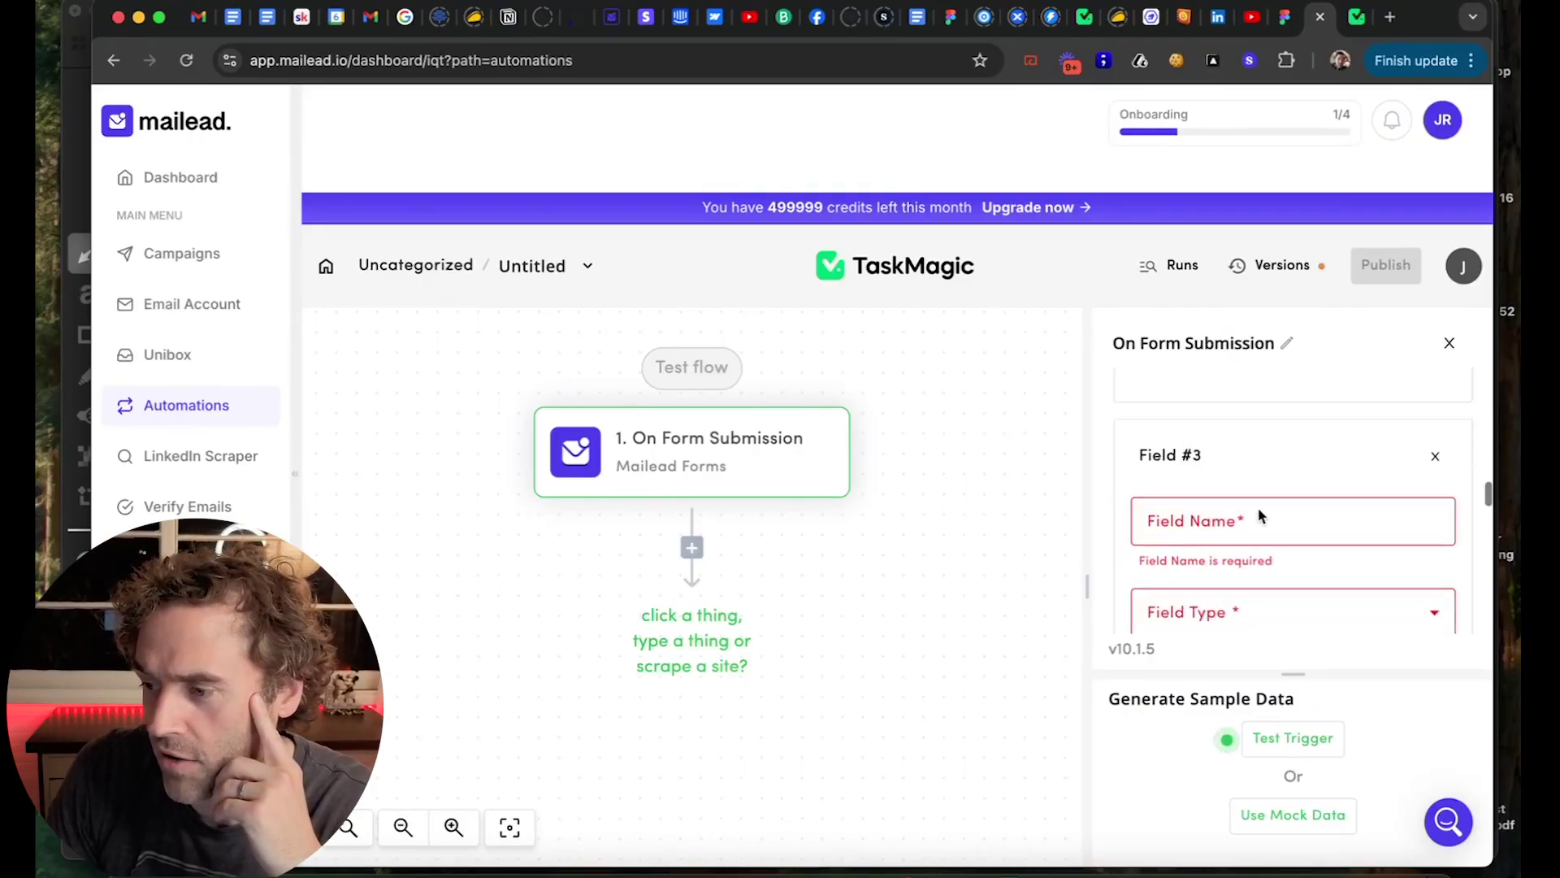
Make the third field a required Text Area named 'Message'.
click(1258, 508)
text(Message)
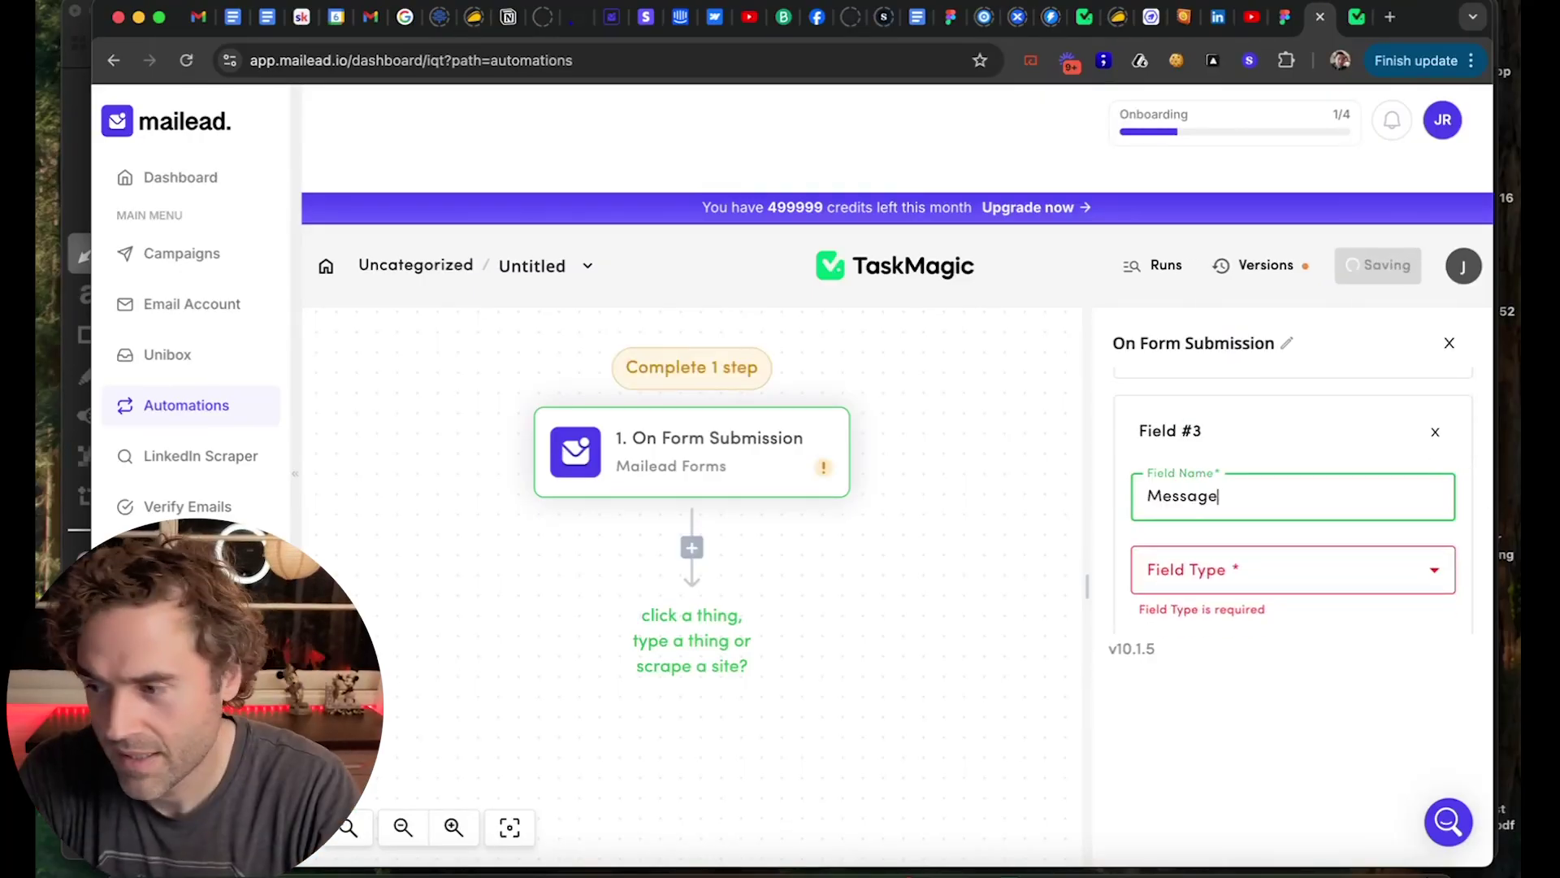
scroll(1318, 492, down, 1)
click(1295, 496)
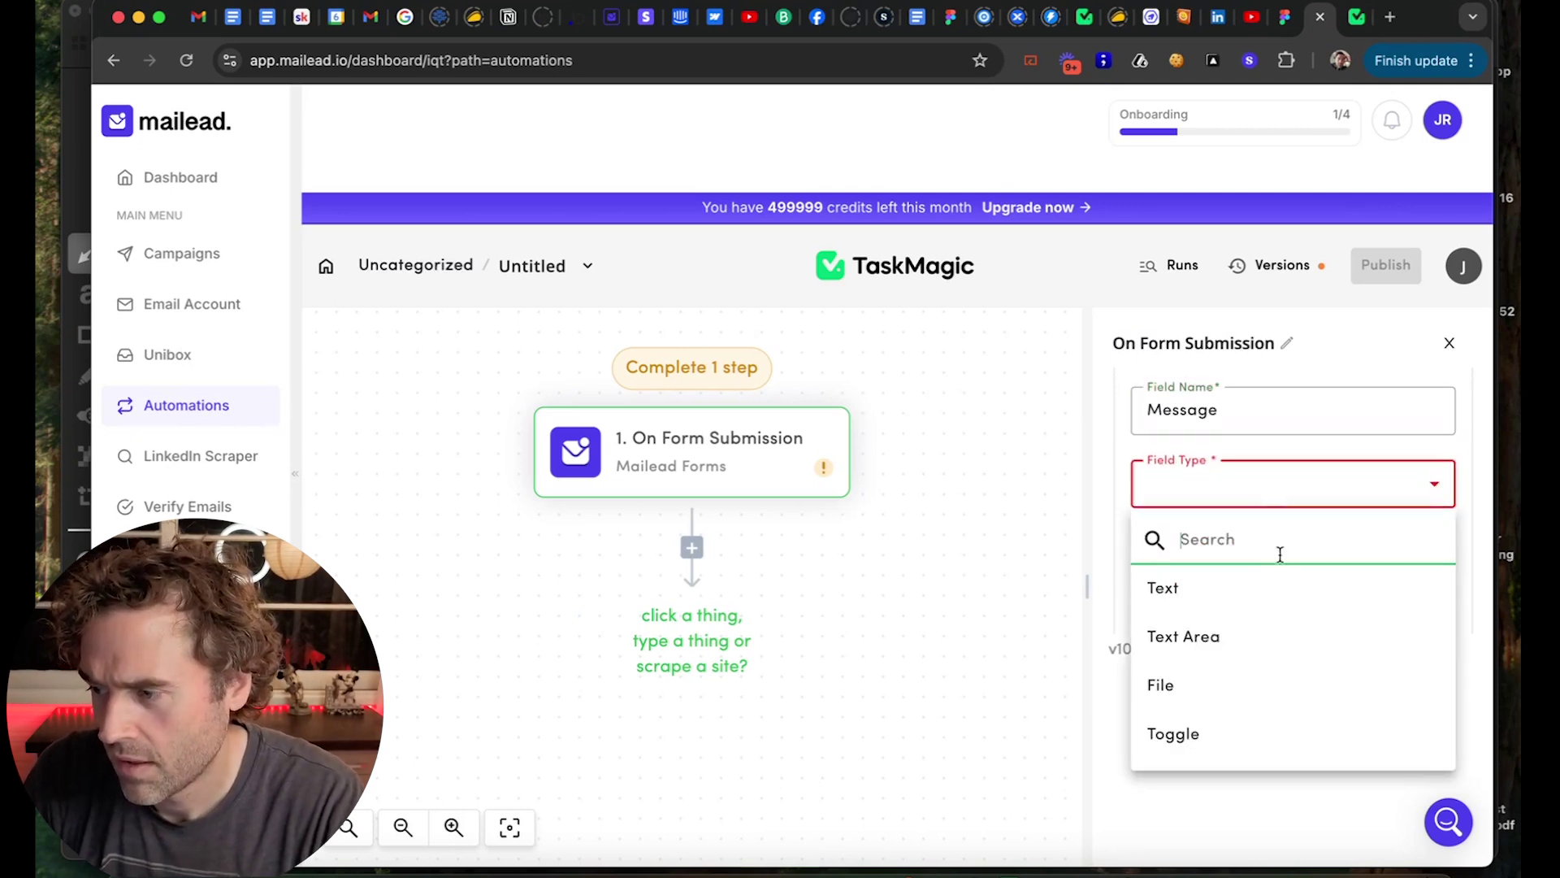
click(1234, 638)
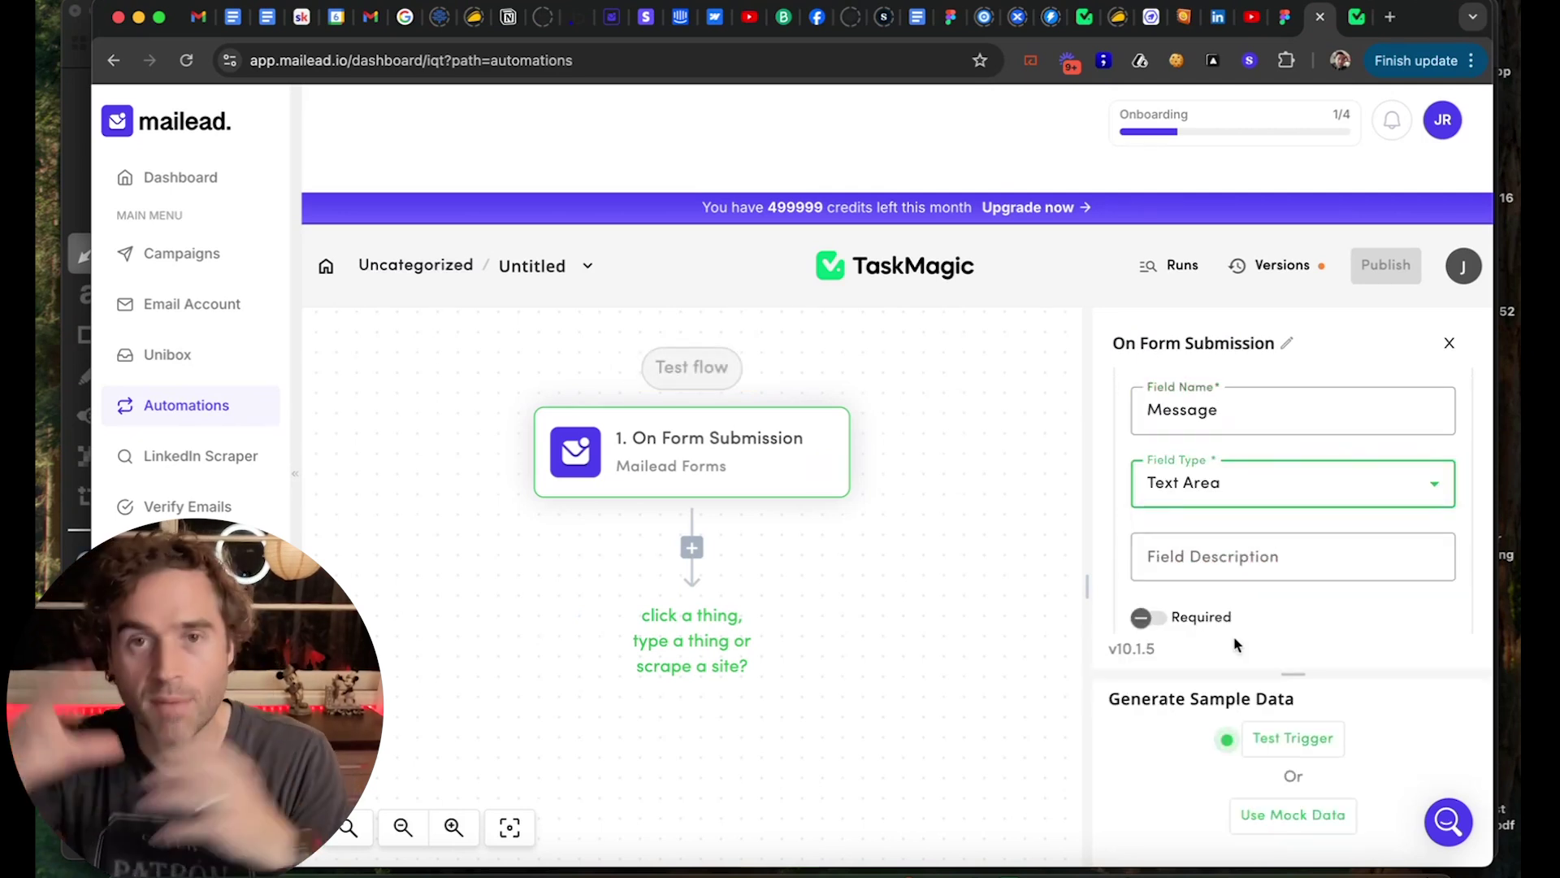
scroll(1249, 607, down, 1)
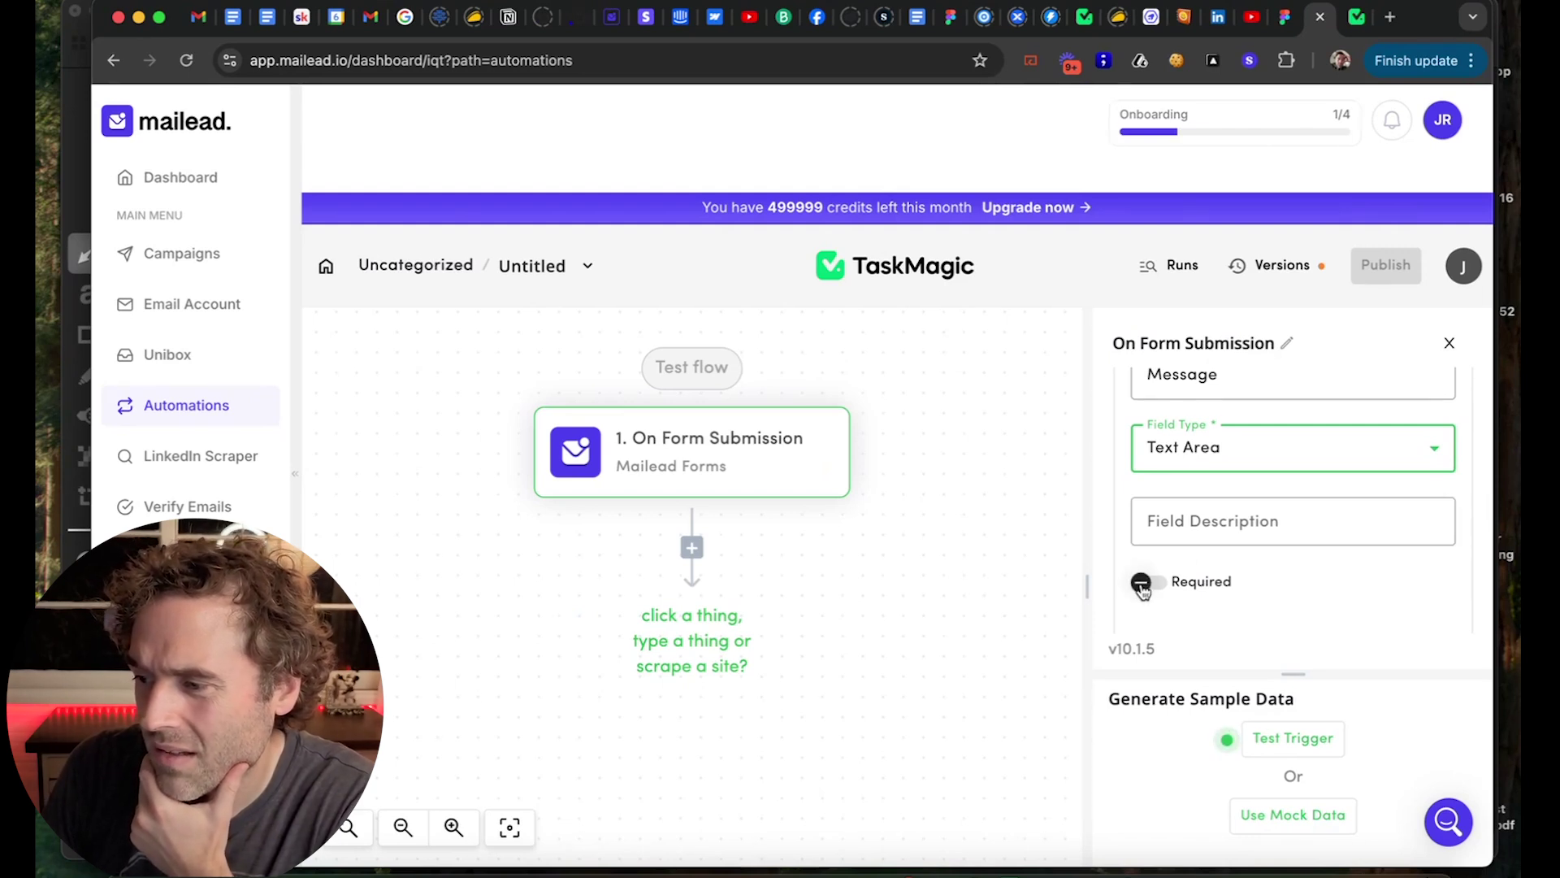
click(1142, 582)
scroll(1267, 577, up, 1)
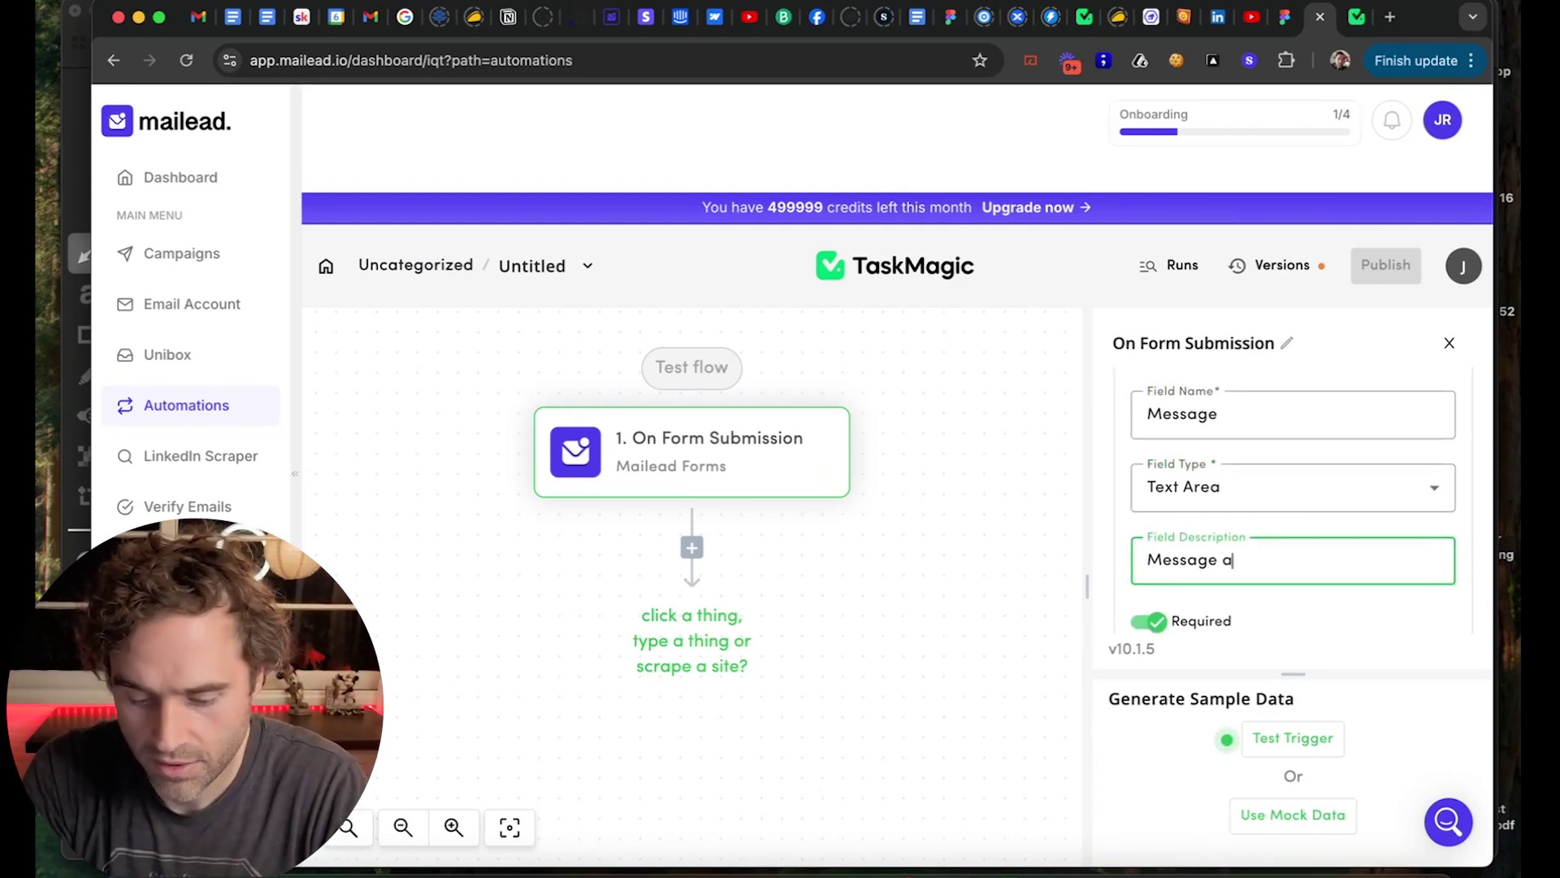
Add a fourth File field 'Upload Screenshot' described as 'screenshot upload'.
scroll(1303, 552, down, 5)
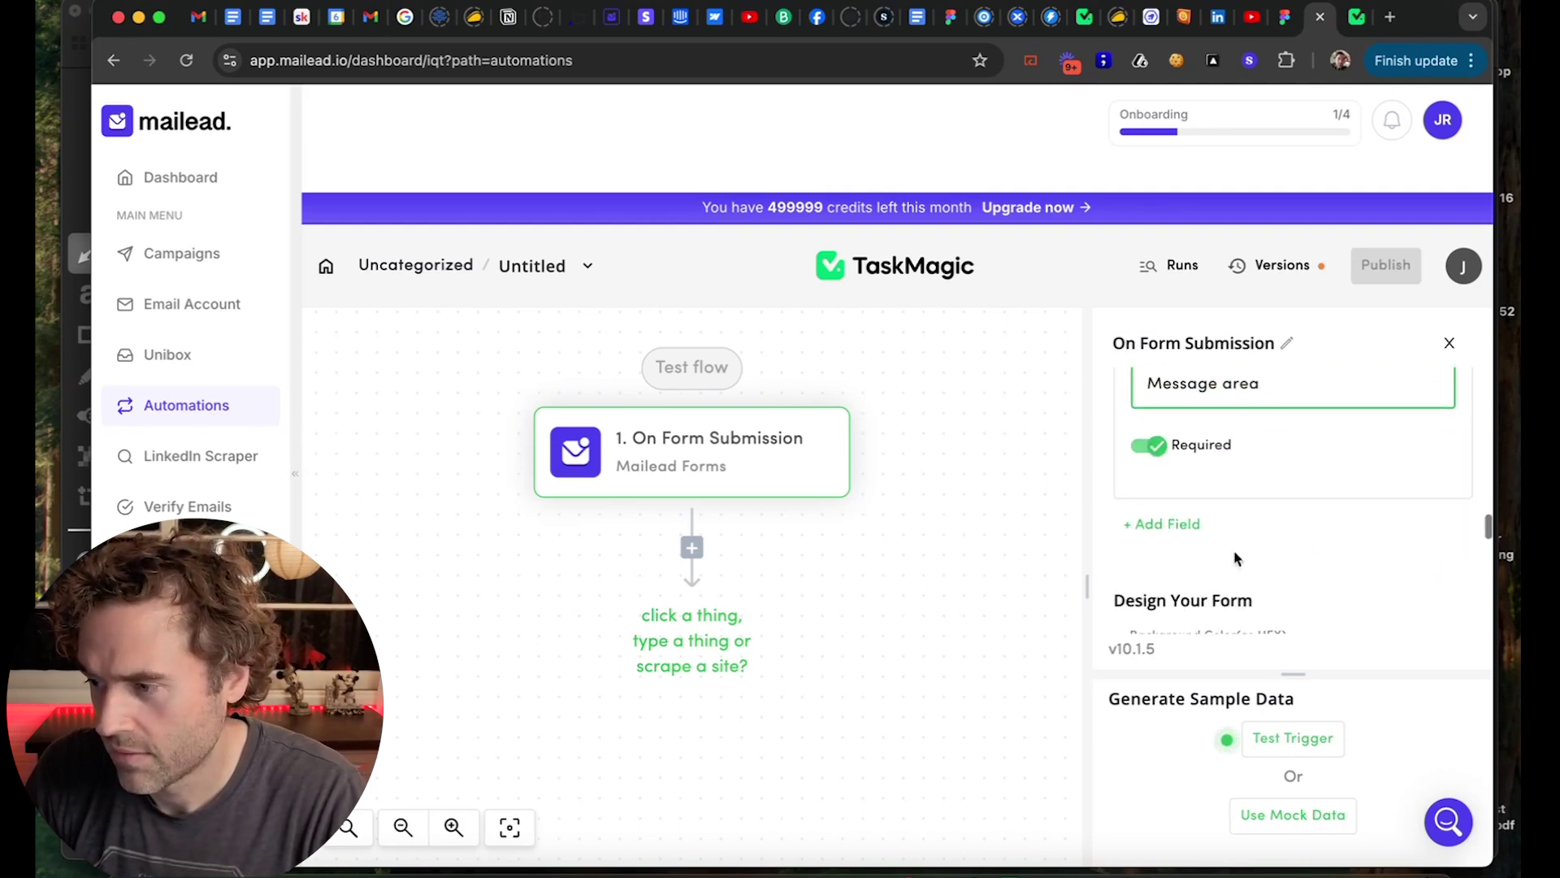
click(1243, 532)
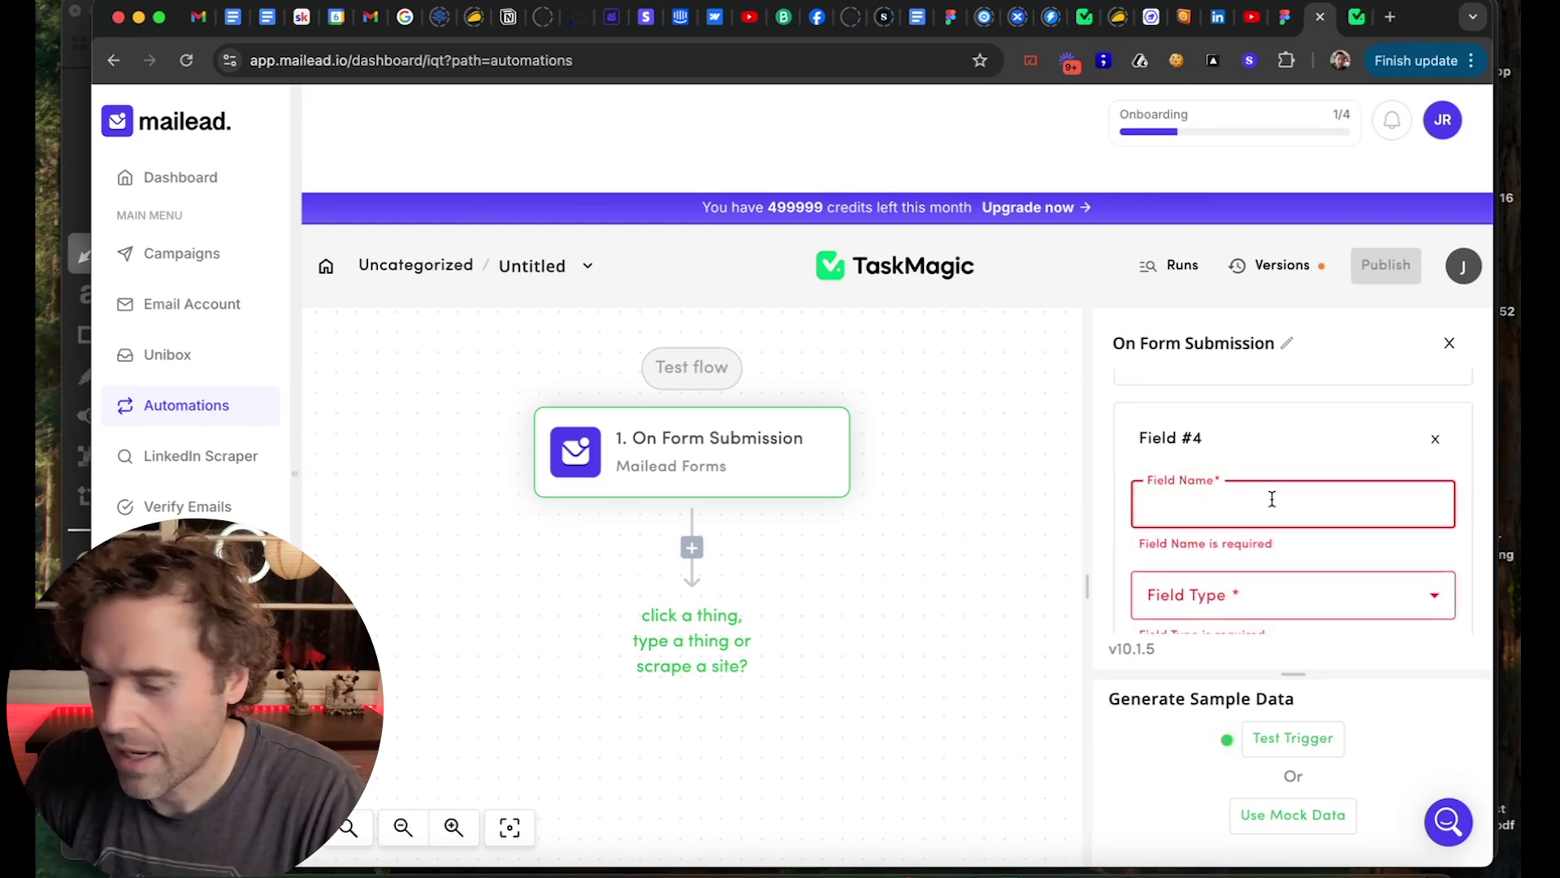
text(Upload Screenshot)
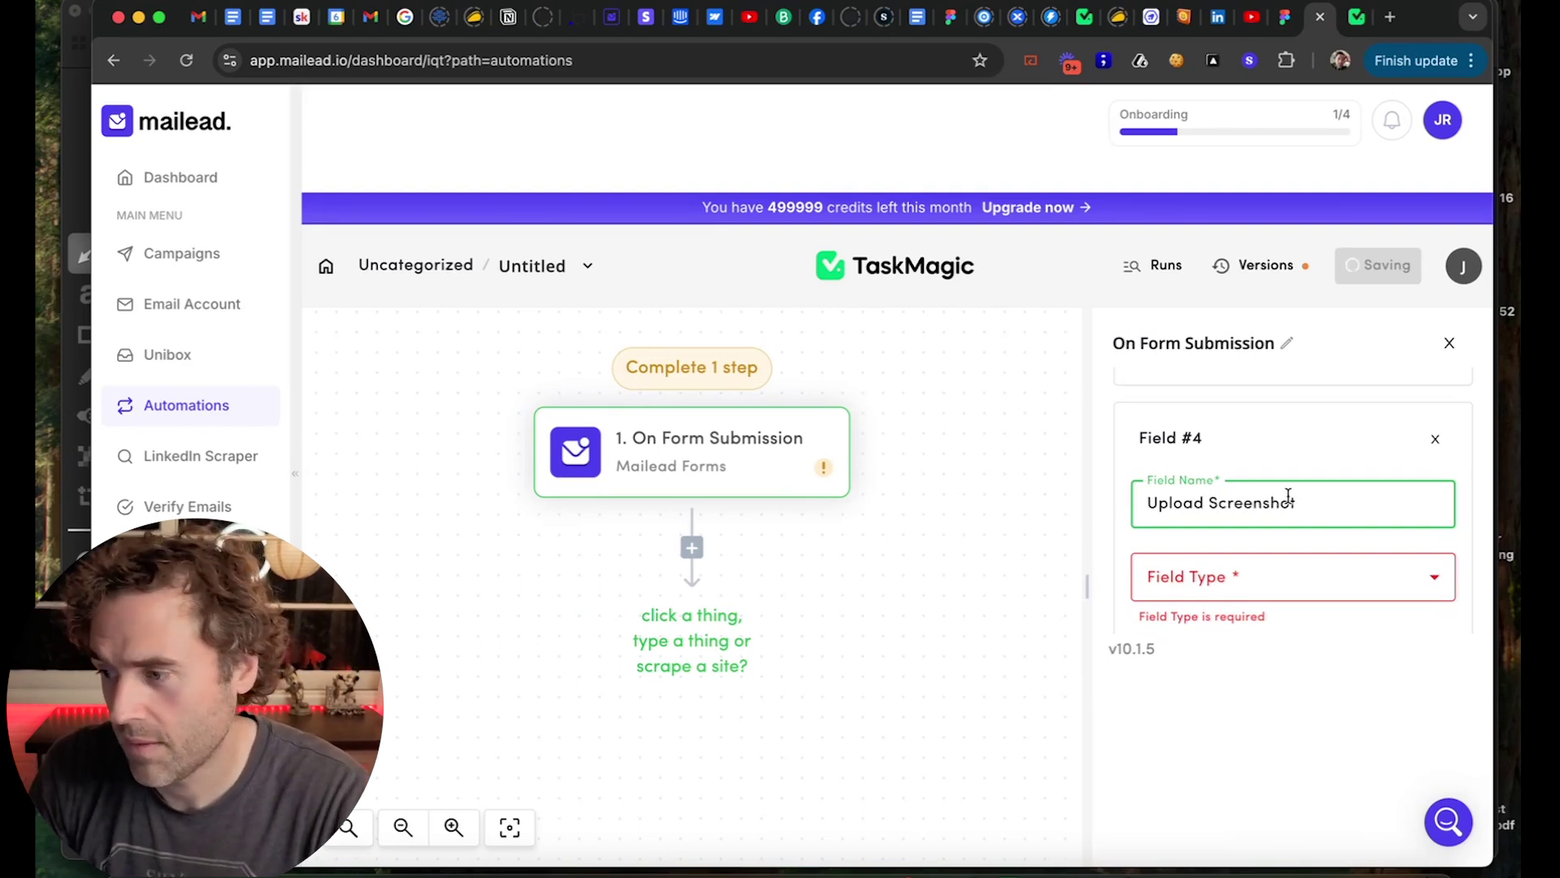
scroll(1288, 504, down, 1)
click(1291, 522)
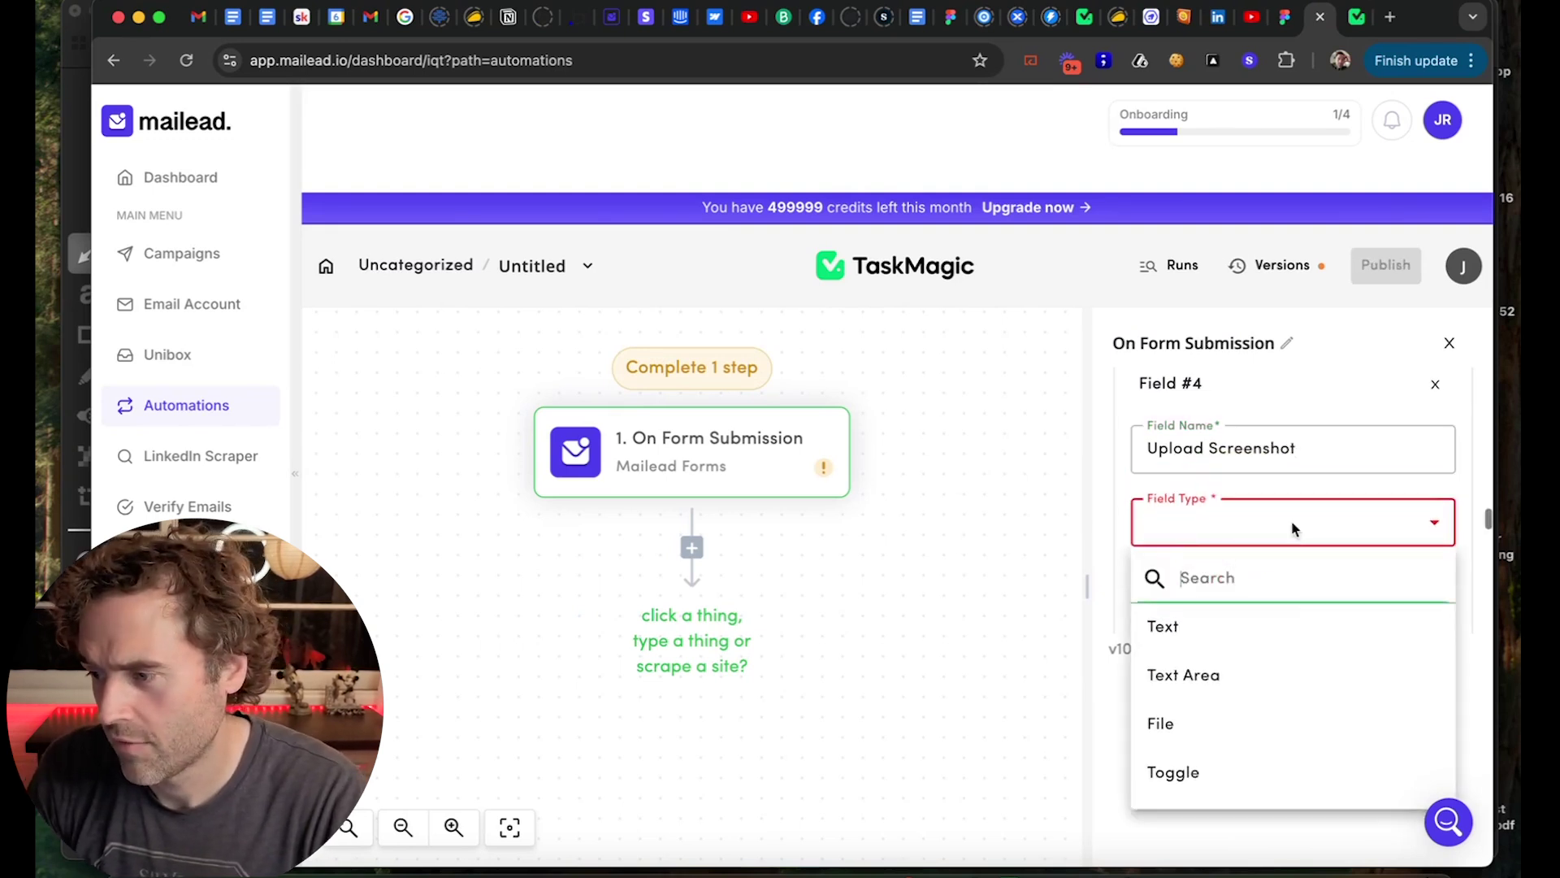
click(1237, 725)
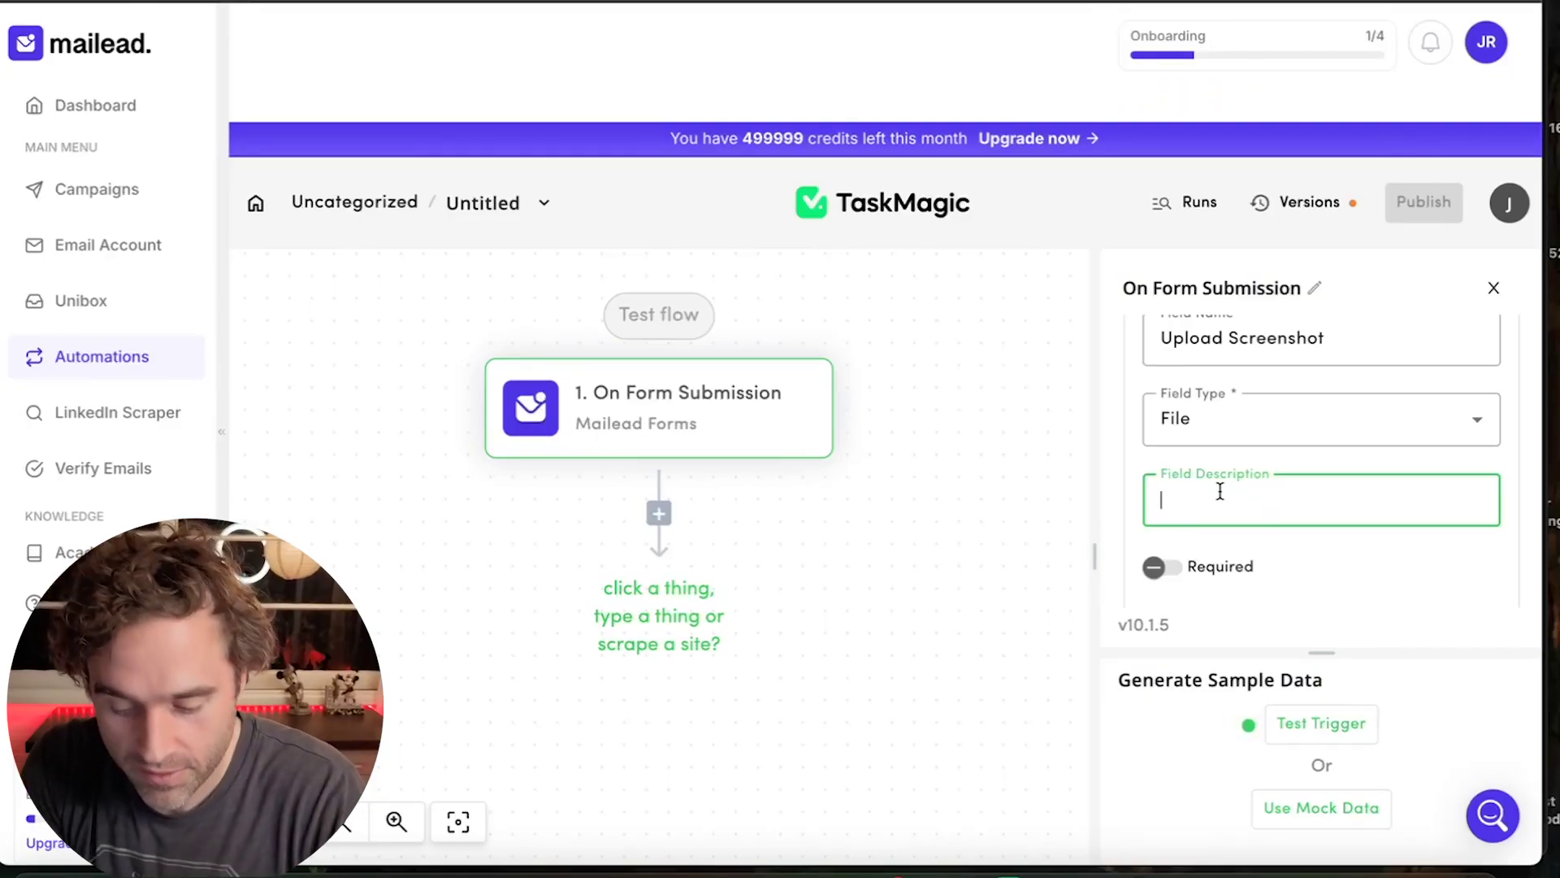
text(screens)
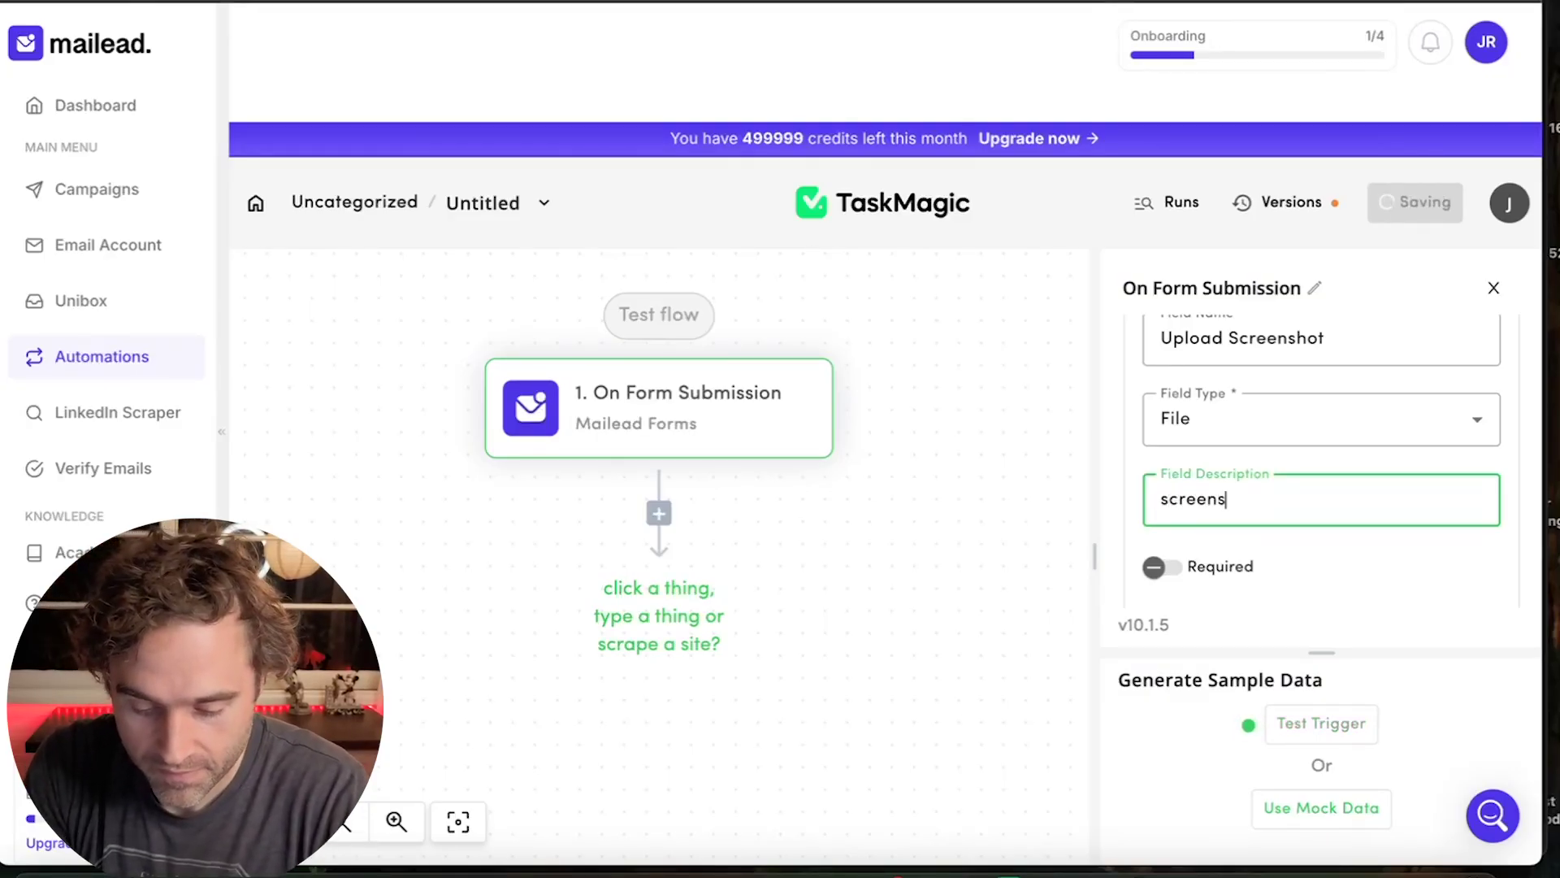
text(hot upload)
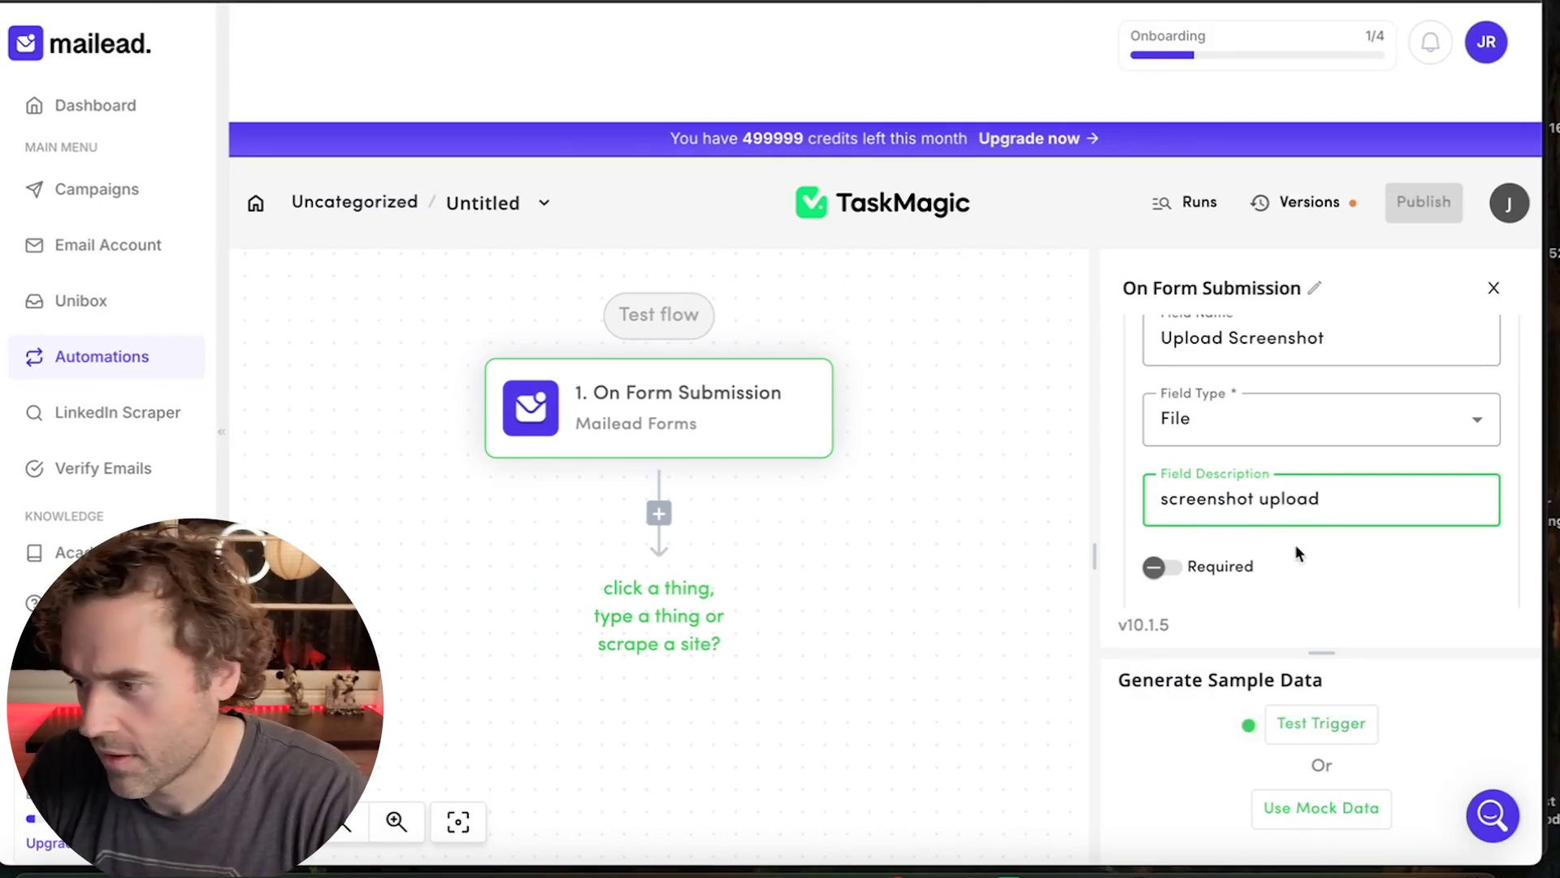
Scroll through the form's fields, Design Your Form colours and Share Your Form link.
scroll(1305, 547, down, 4)
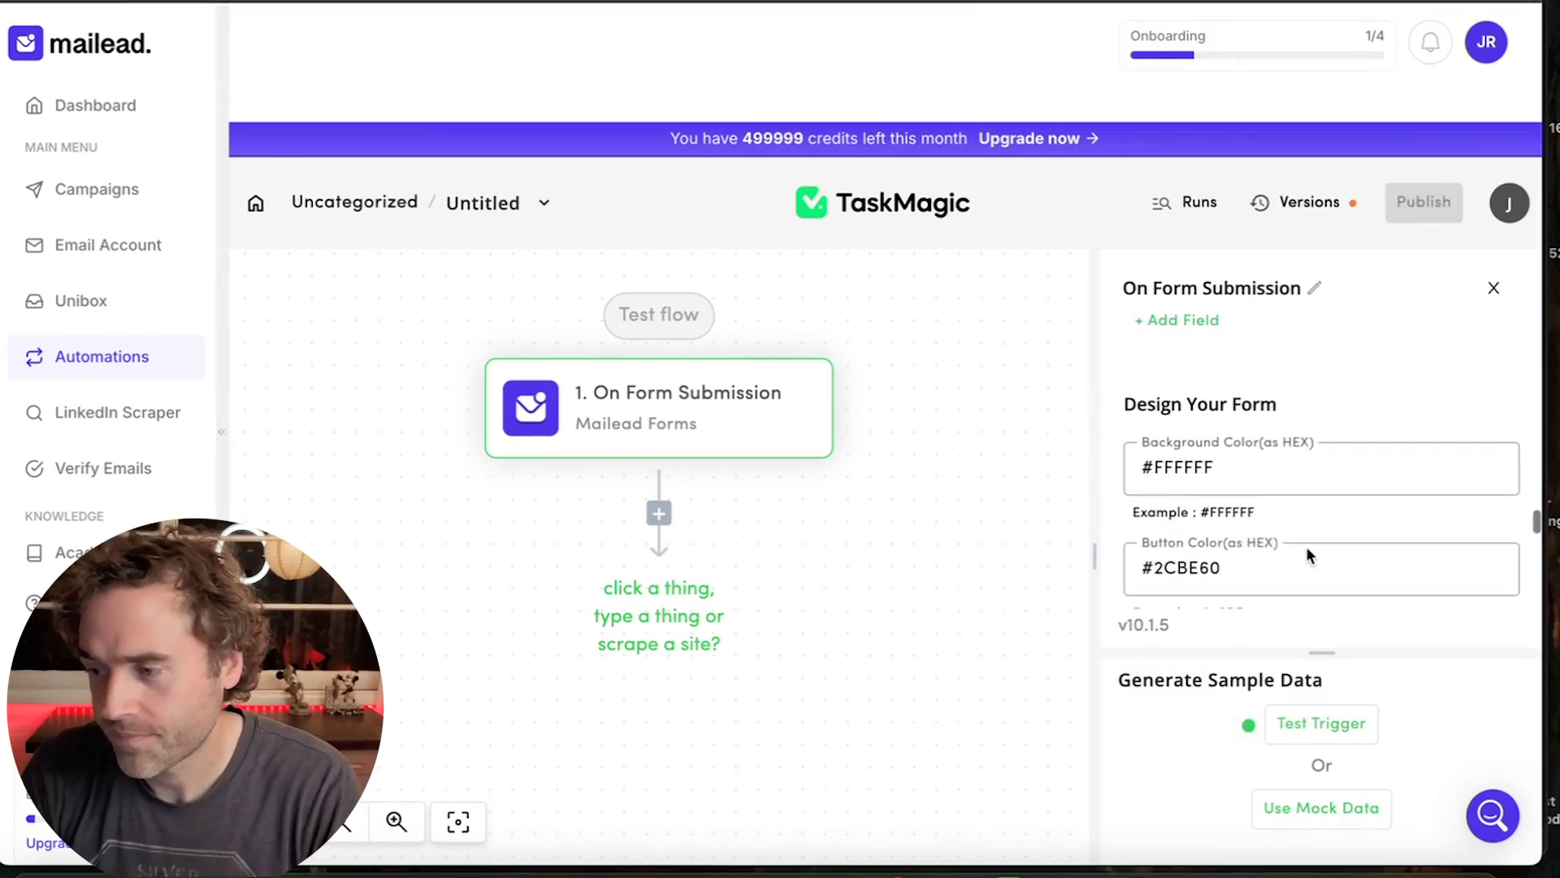
scroll(1314, 522, down, 1)
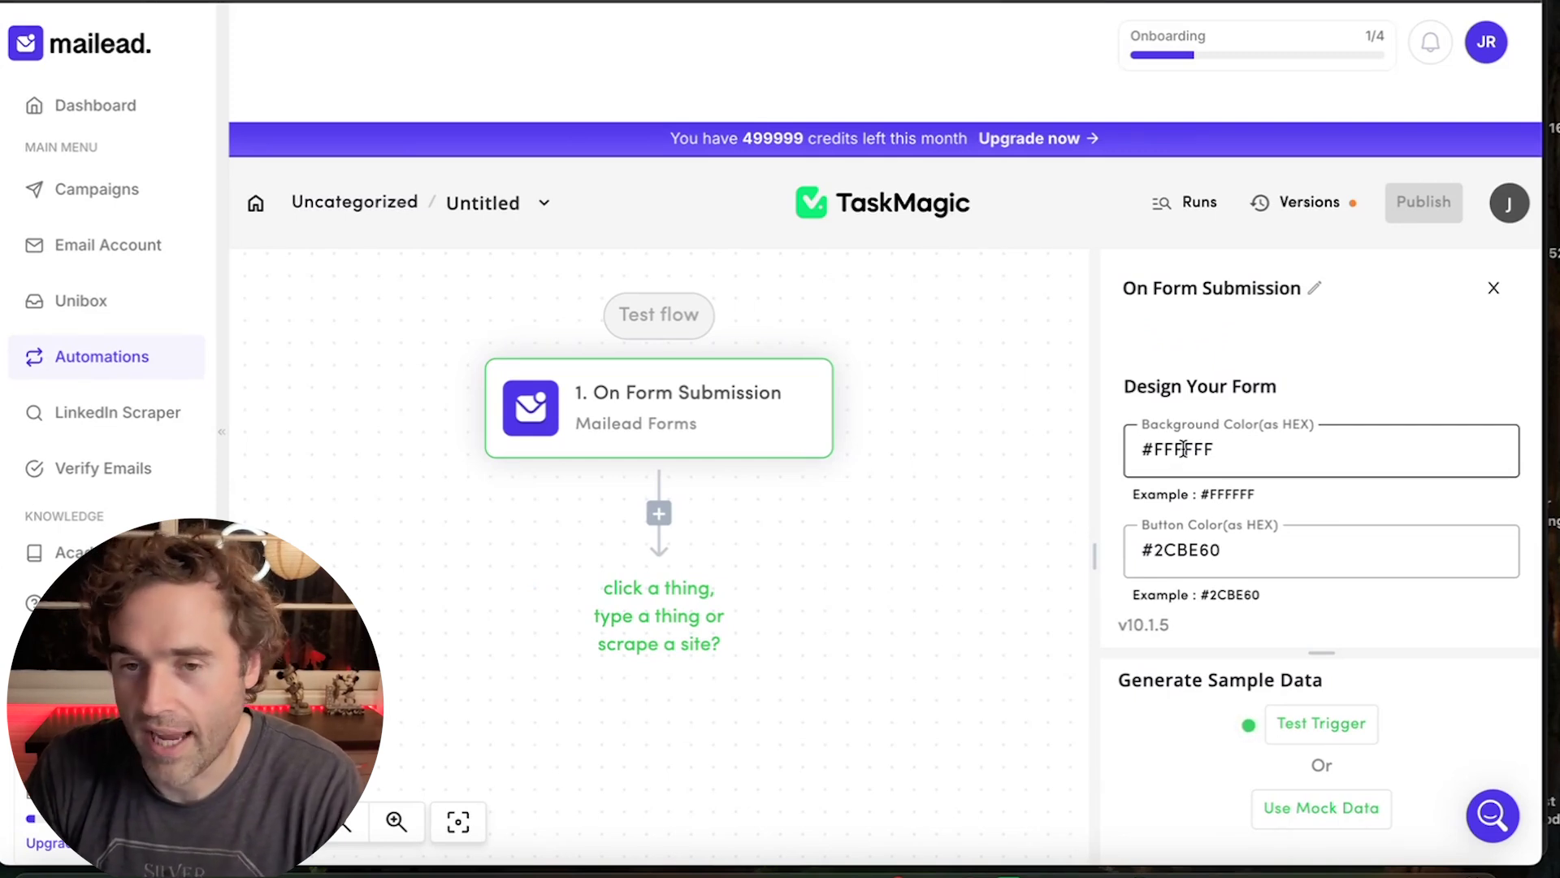
scroll(1232, 484, down, 1)
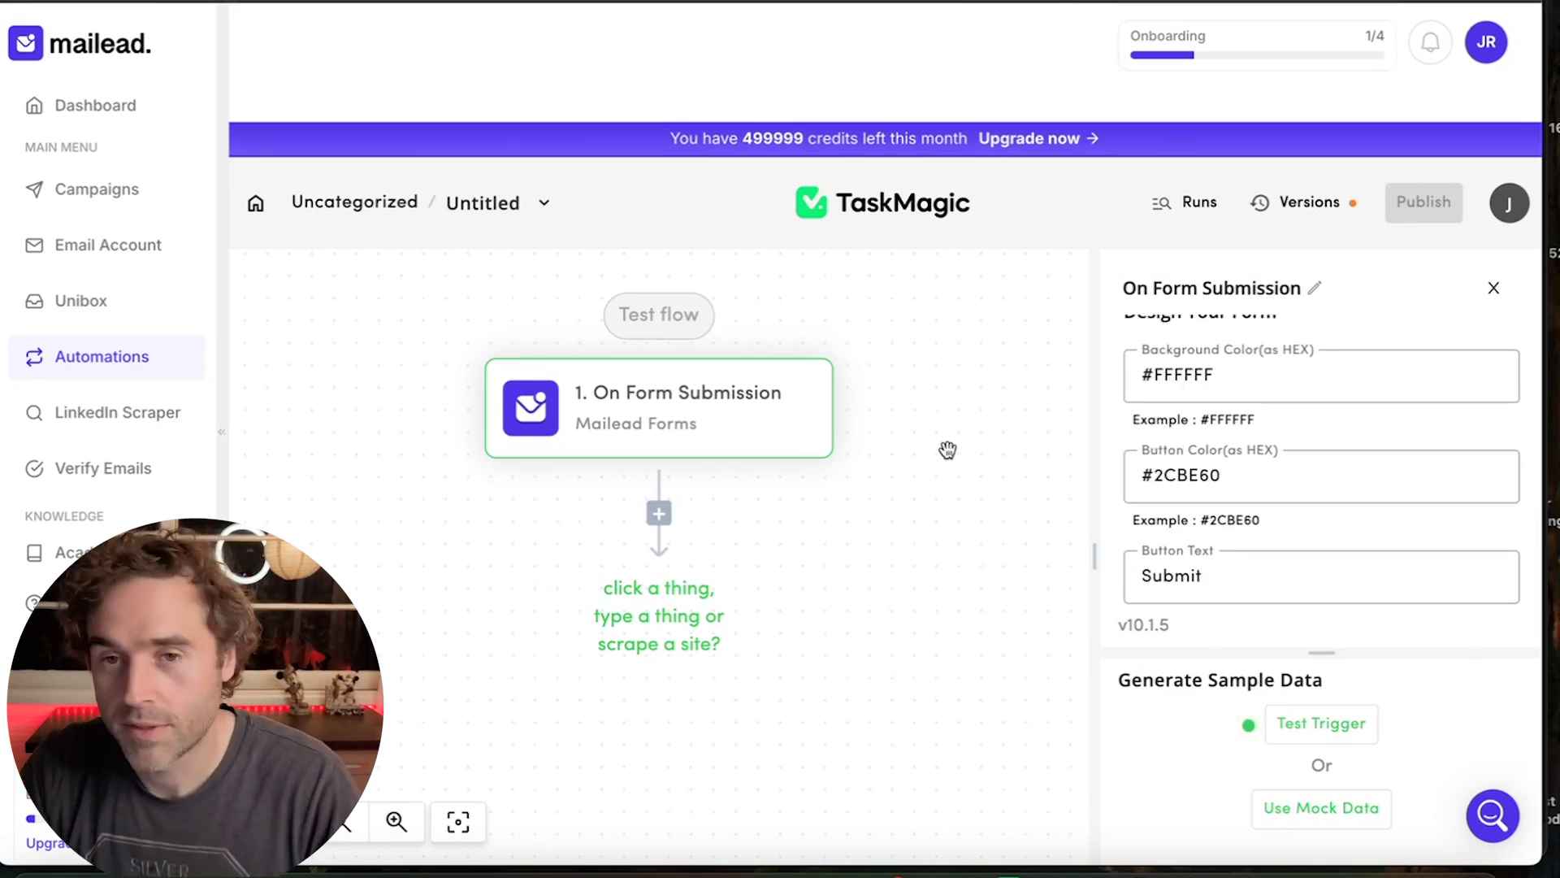
scroll(972, 442, down, 1)
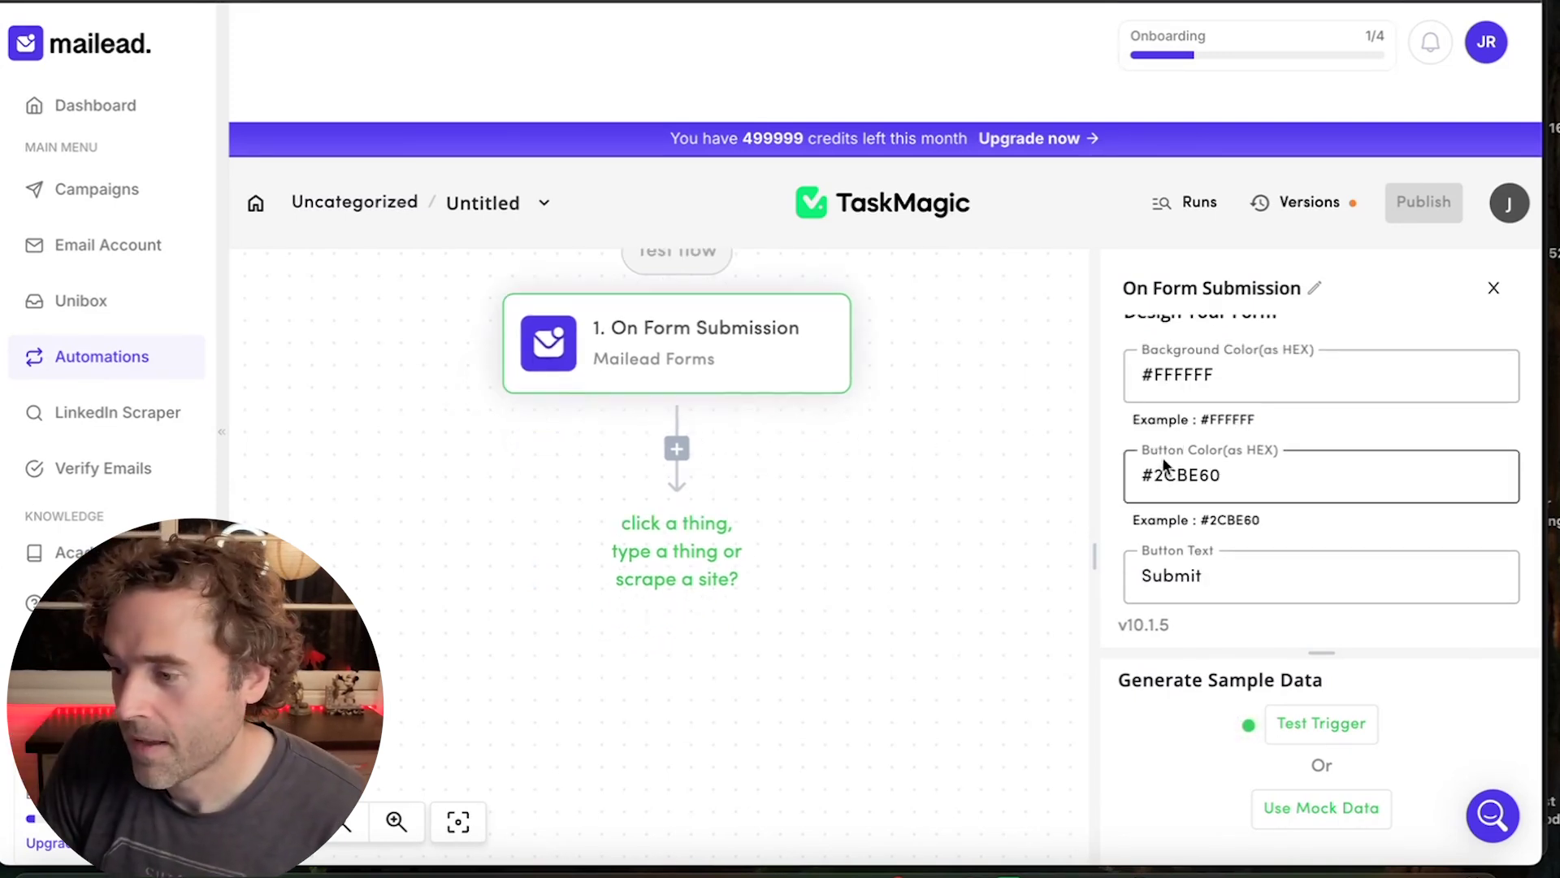
scroll(1252, 495, down, 1)
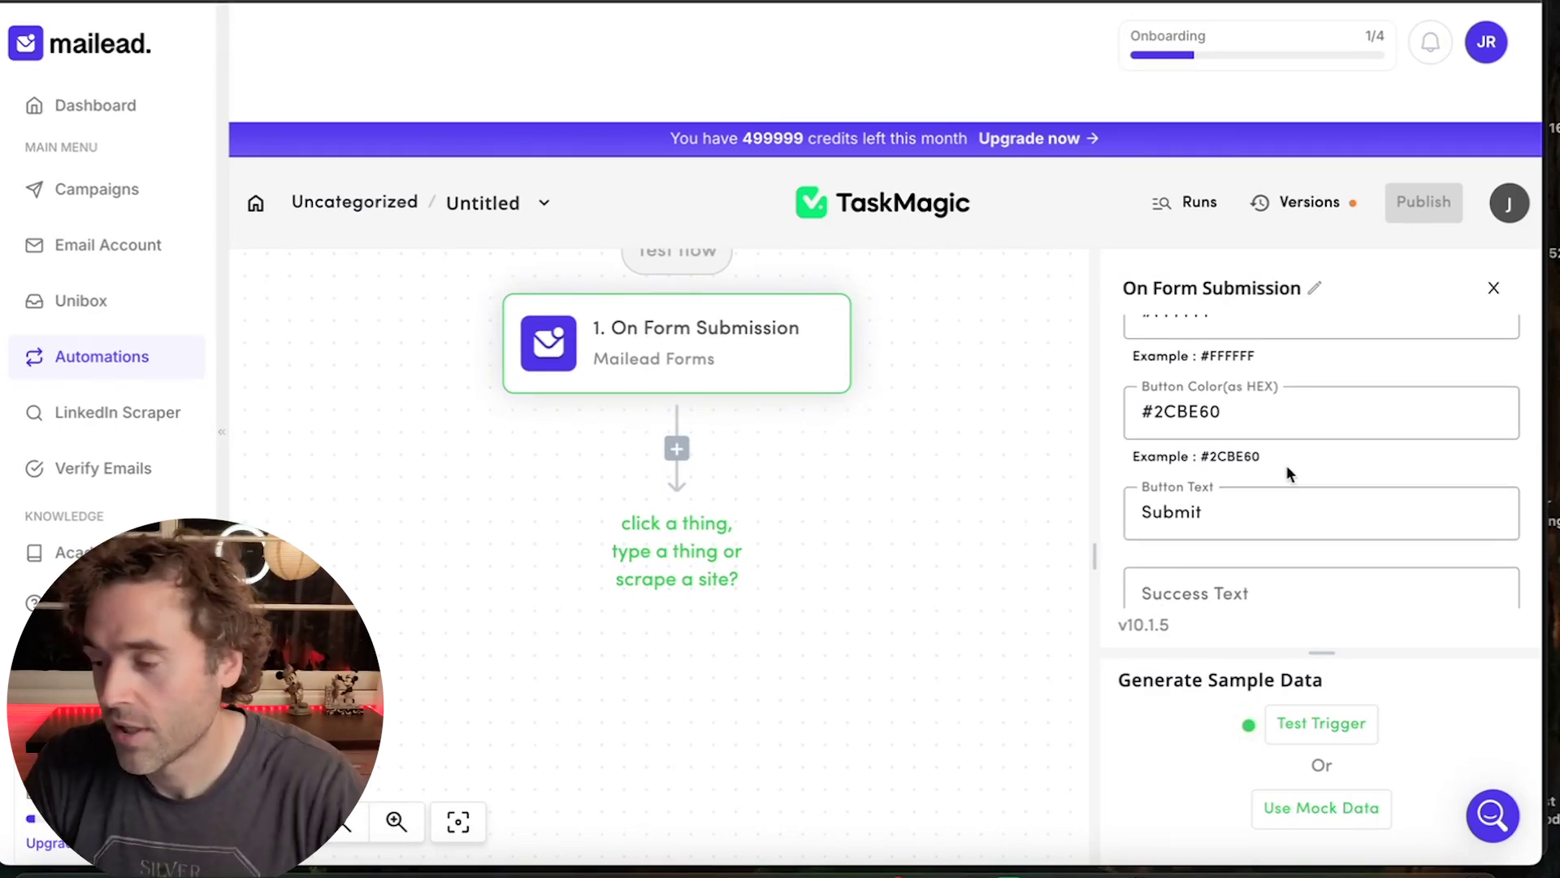
scroll(1288, 470, down, 2)
scroll(1287, 470, down, 3)
scroll(1287, 472, down, 2)
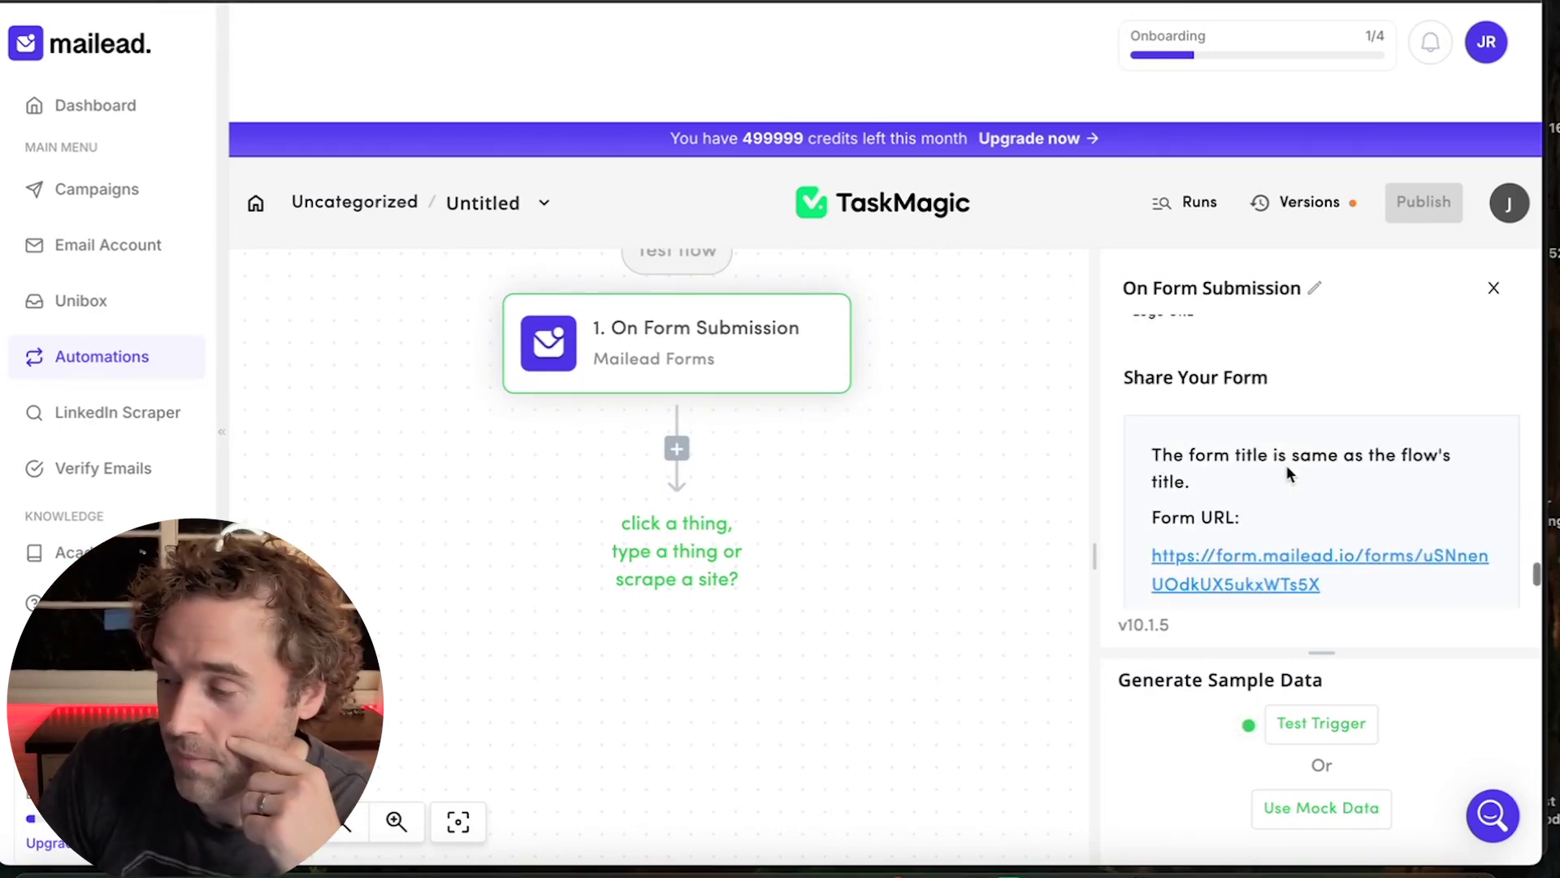
scroll(1287, 471, up, 10)
scroll(1285, 465, down, 3)
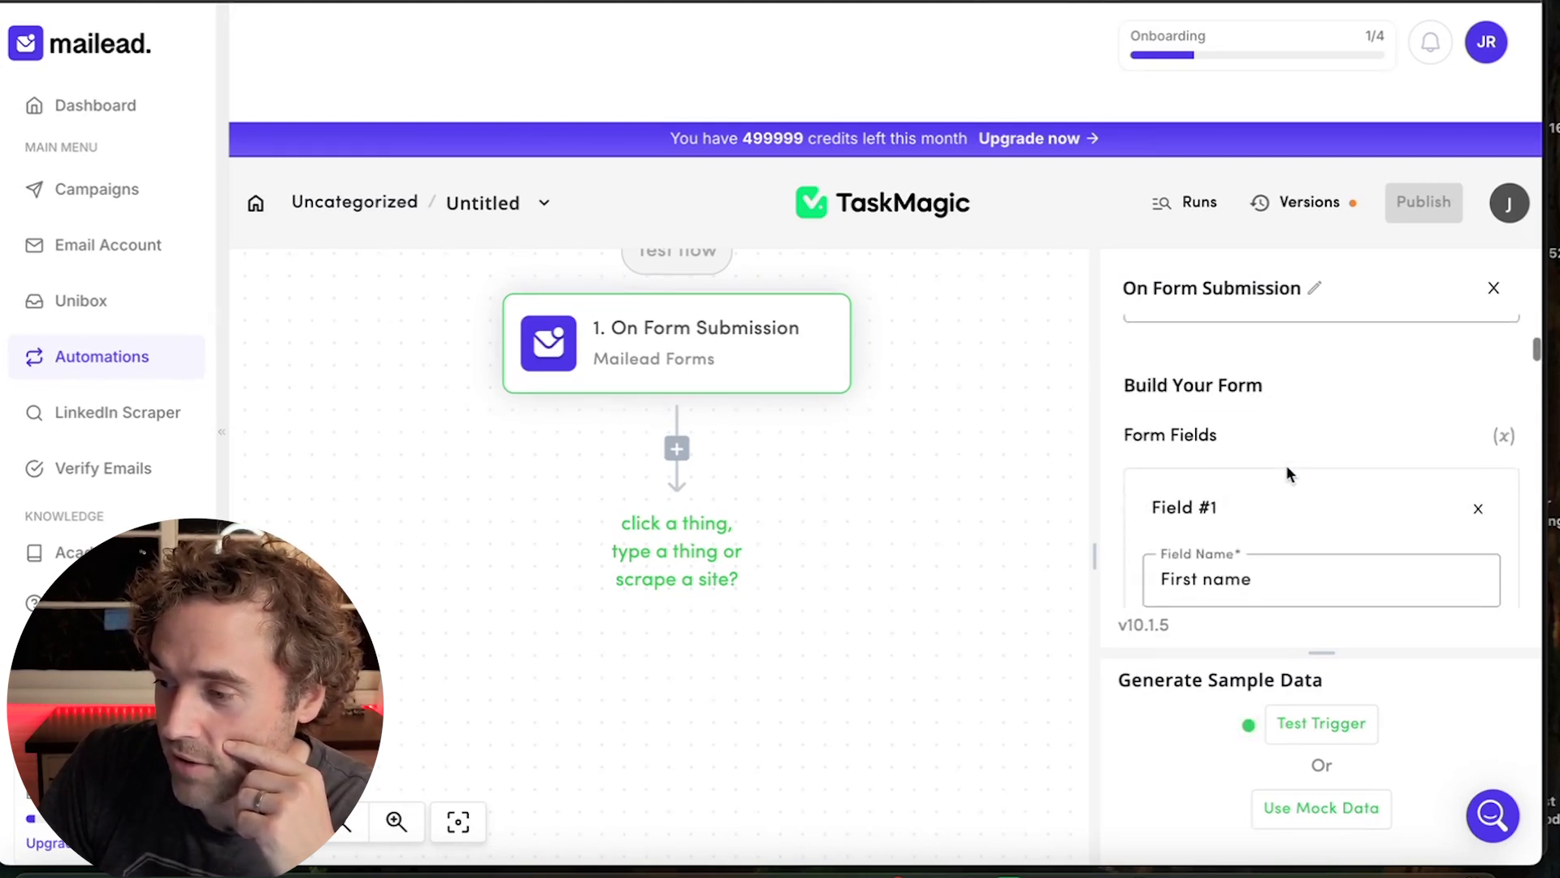
scroll(1317, 461, down, 5)
scroll(1318, 465, down, 10)
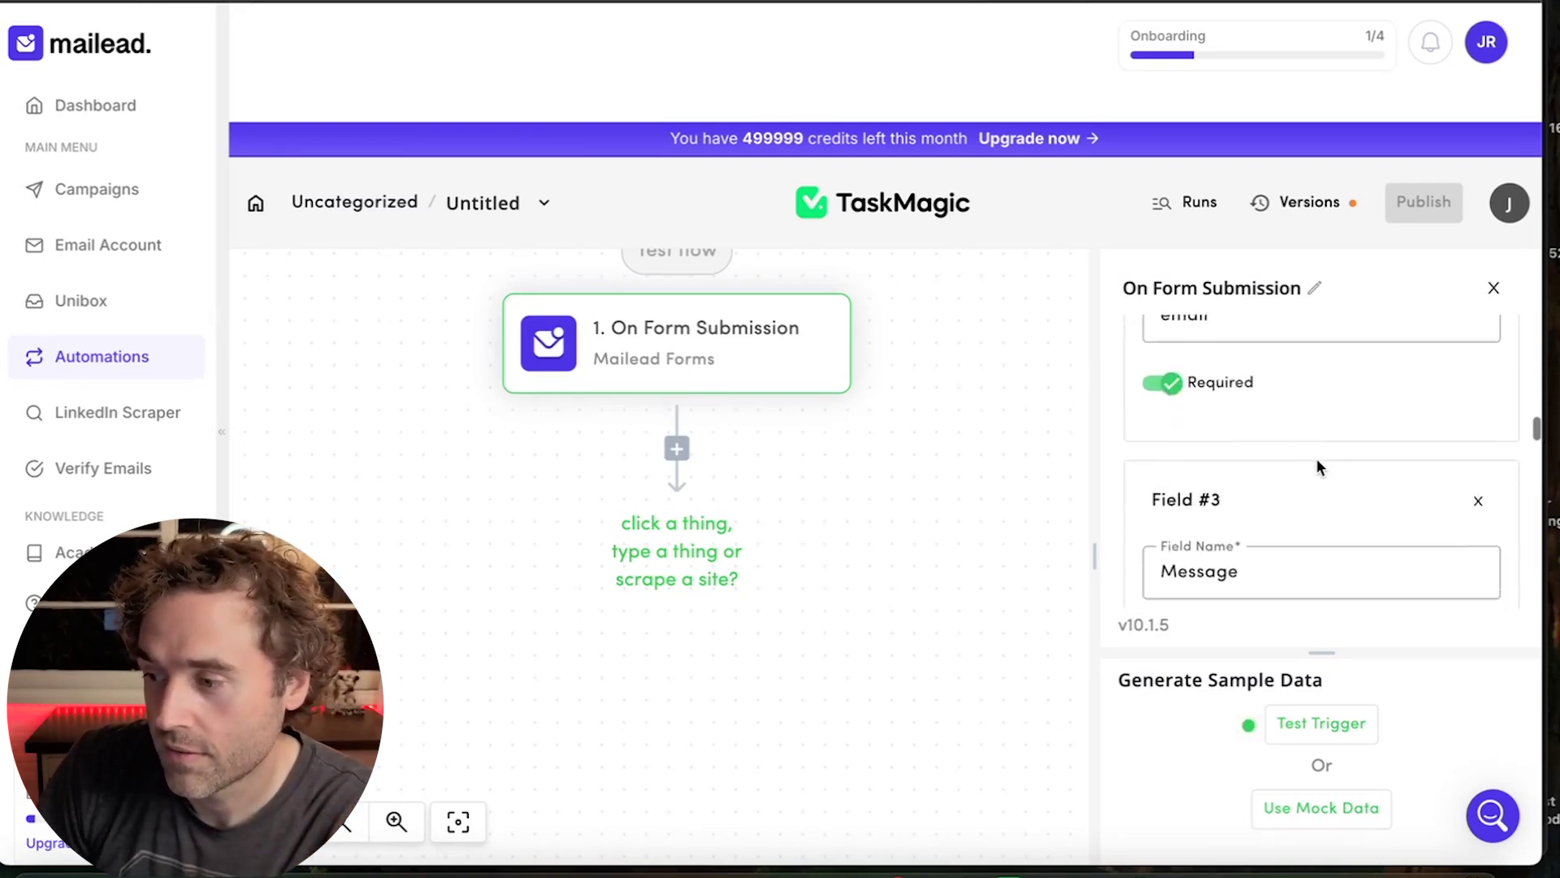
scroll(1317, 458, down, 2)
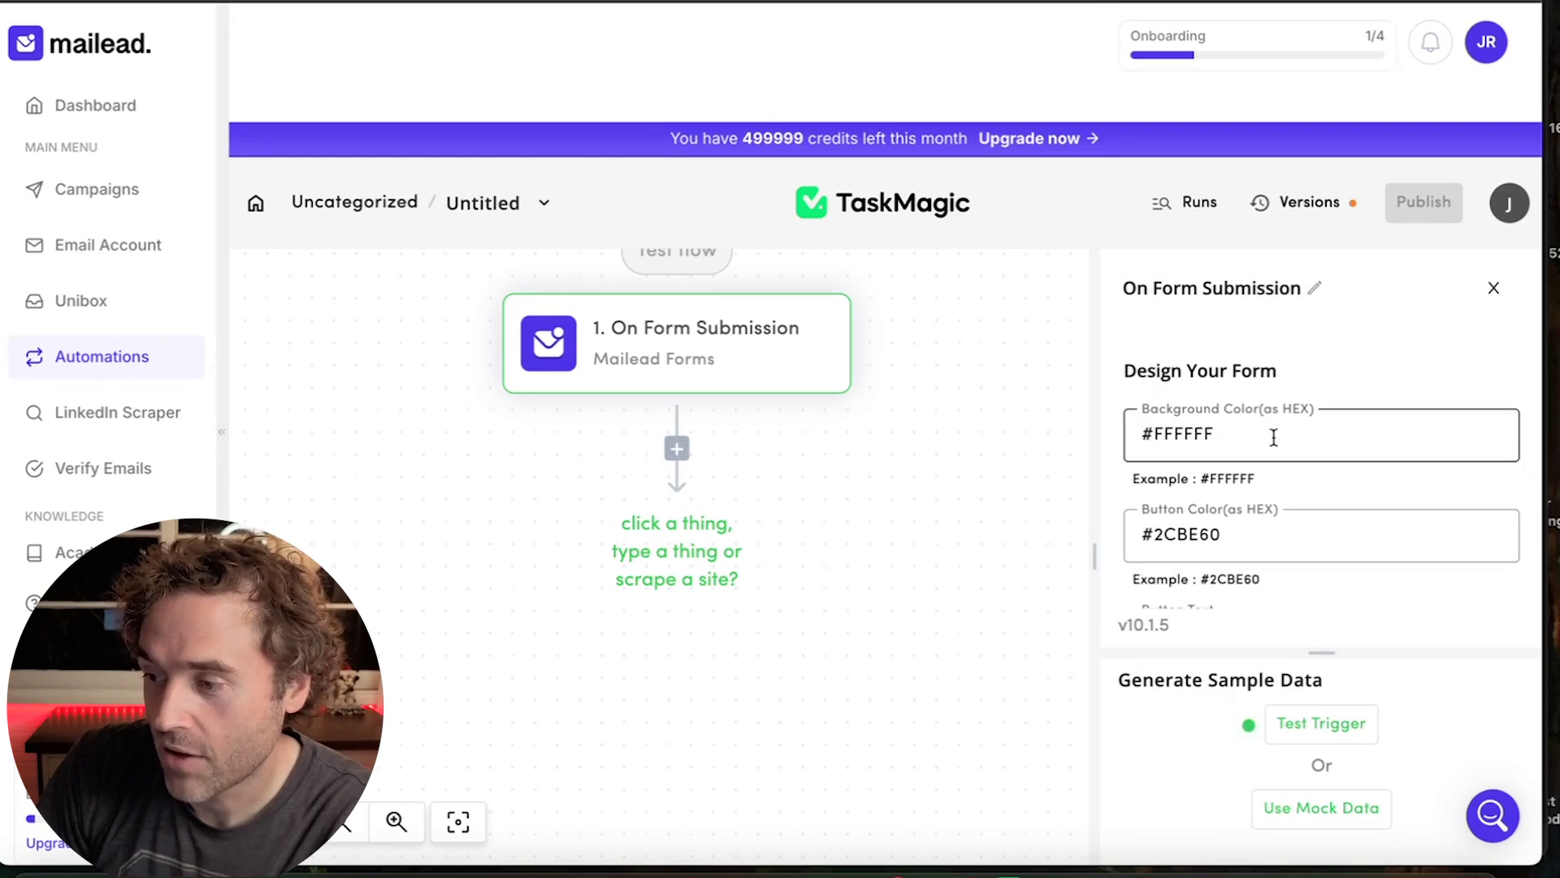
scroll(1274, 437, down, 1)
scroll(1282, 468, down, 1)
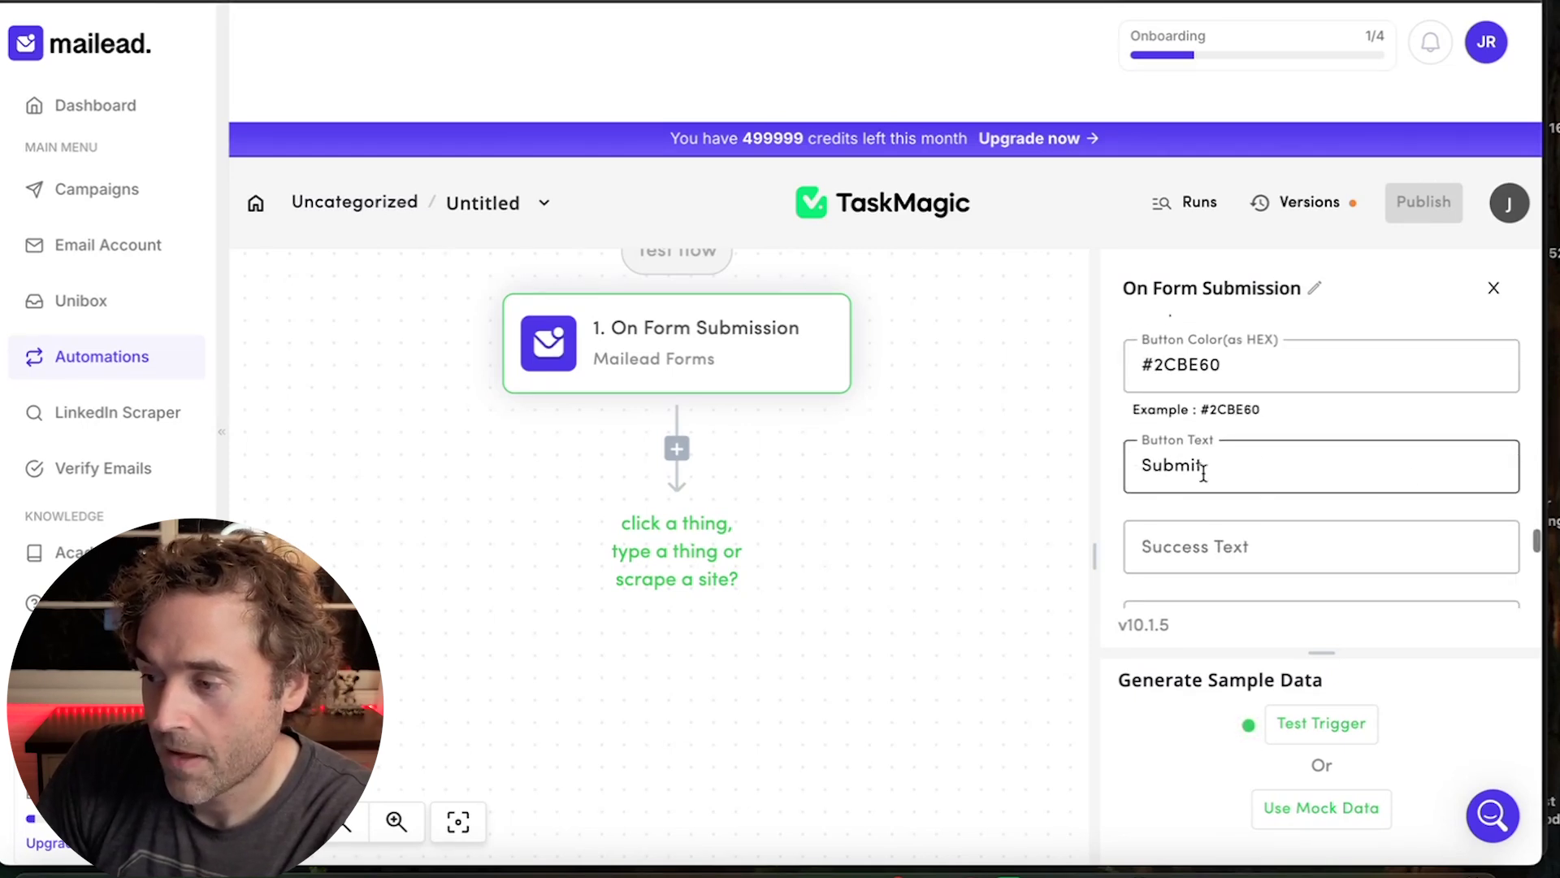
scroll(1301, 475, down, 1)
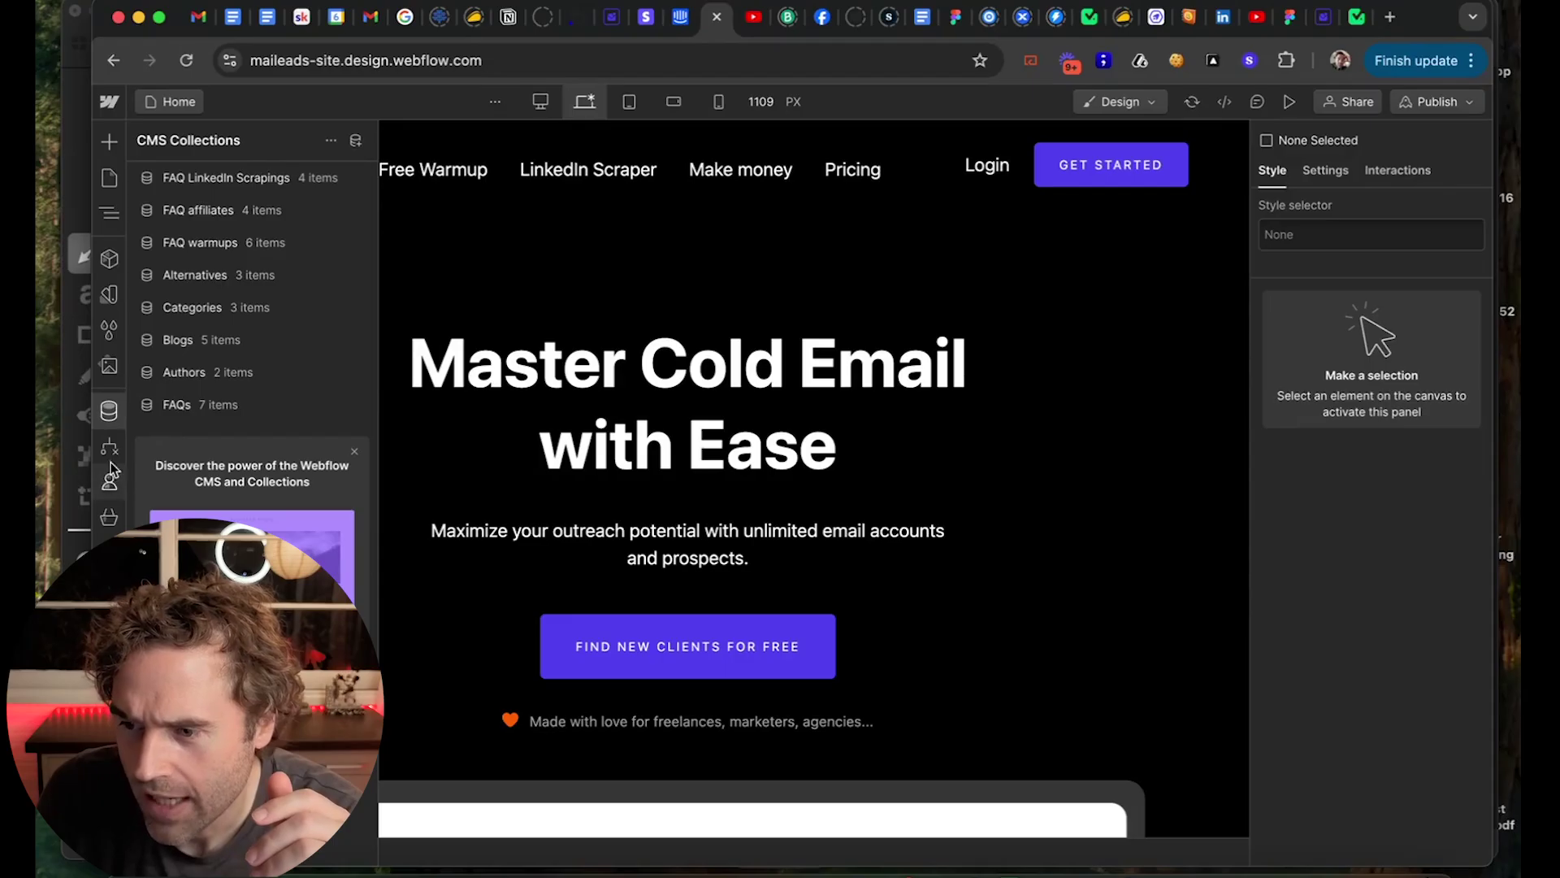
Copy the link to the Group 102.png Mailead logo from Webflow's Assets panel.
click(109, 364)
scroll(244, 438, down, 3)
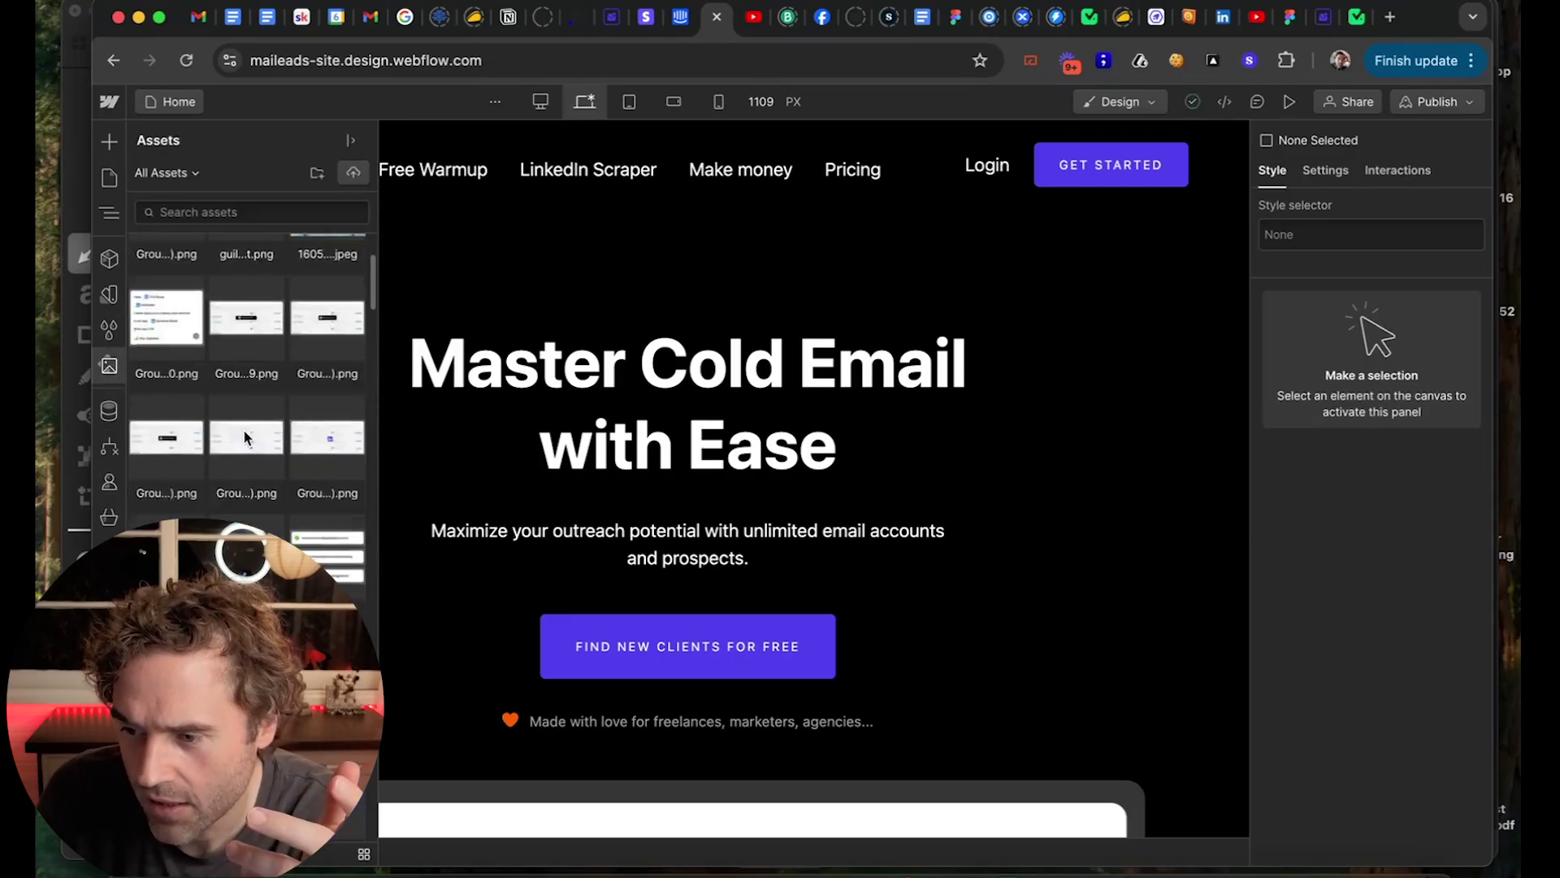
scroll(244, 437, down, 5)
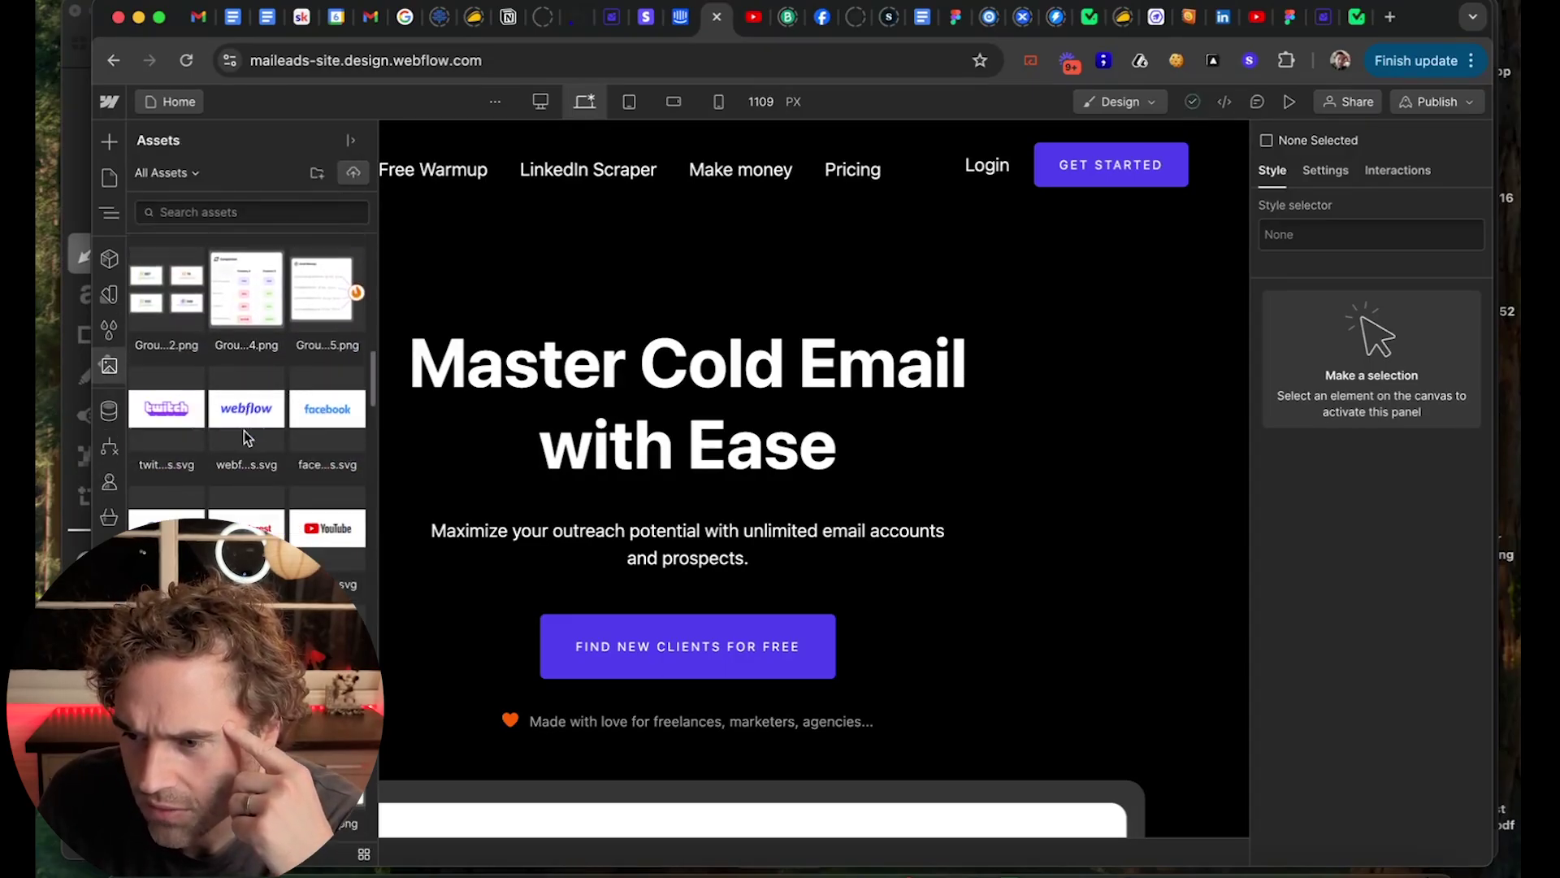
scroll(246, 437, down, 5)
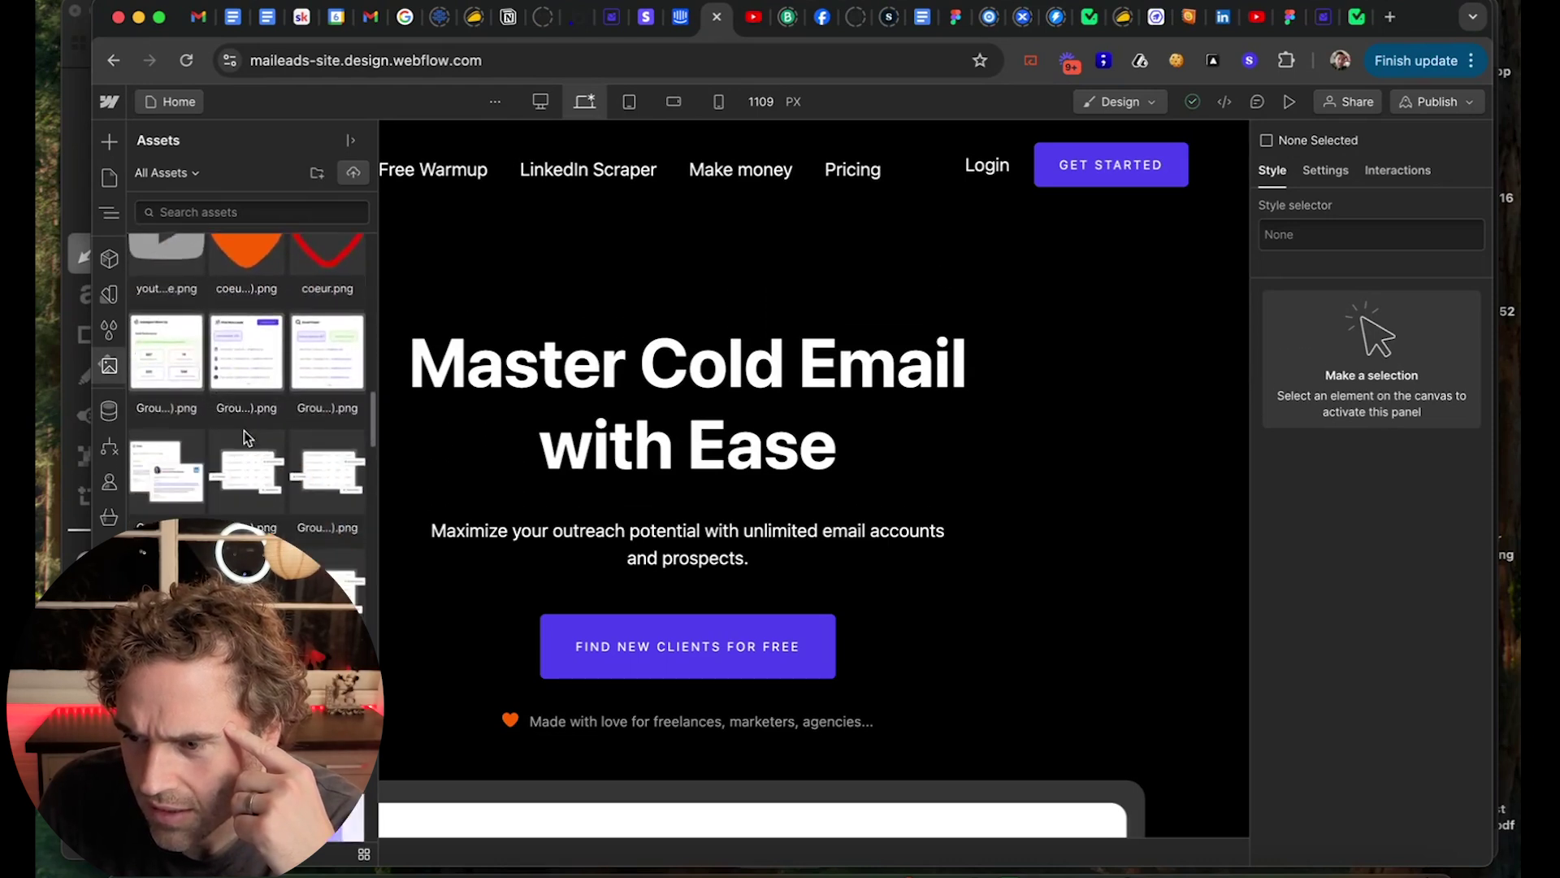
scroll(244, 431, down, 5)
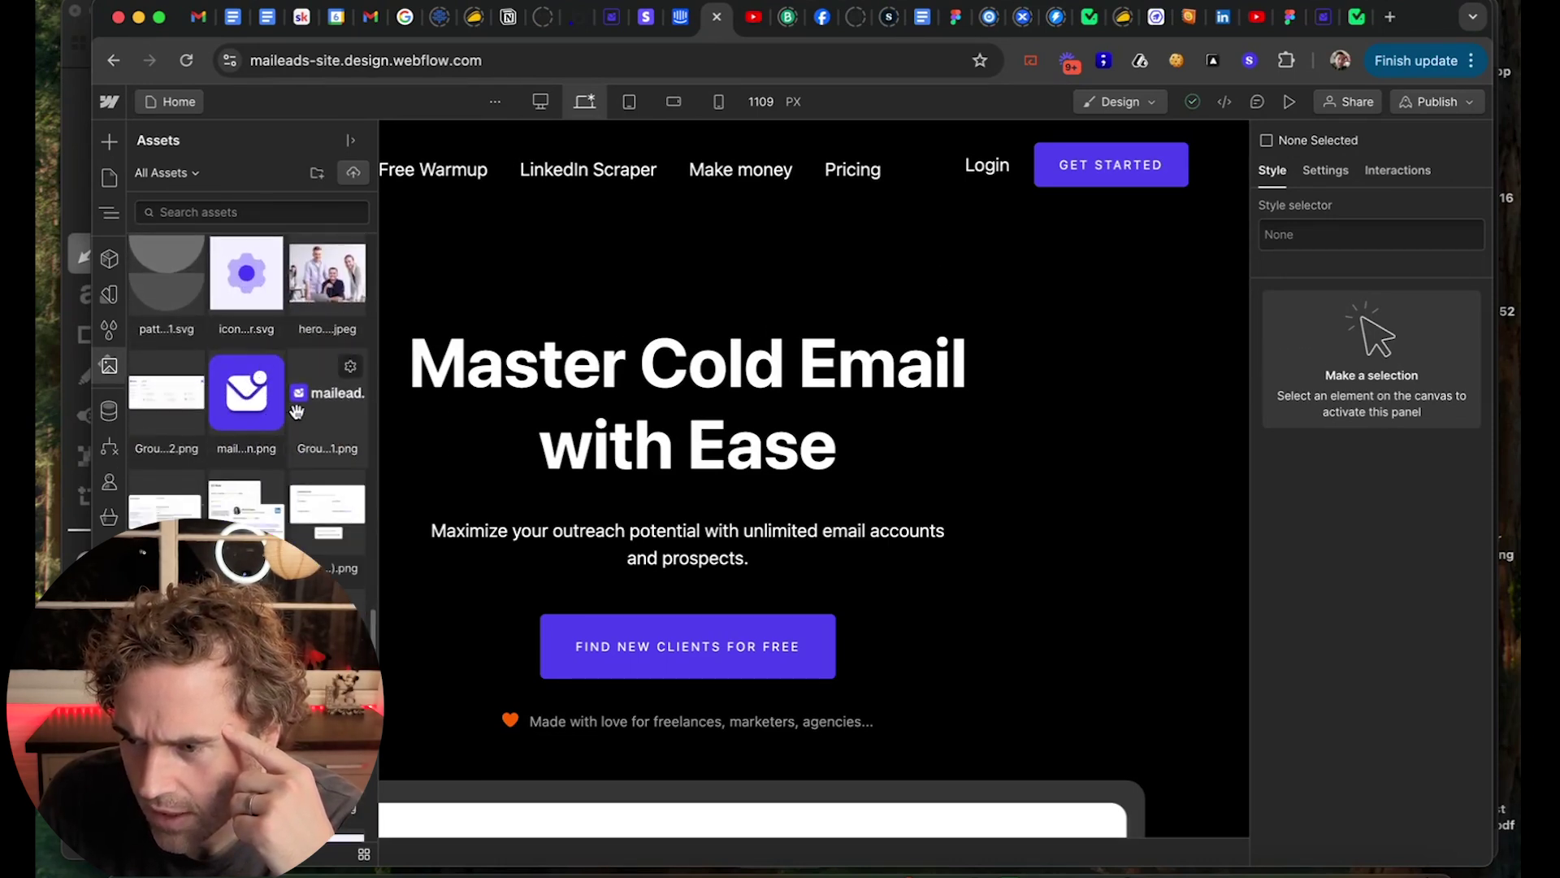
scroll(341, 349, down, 5)
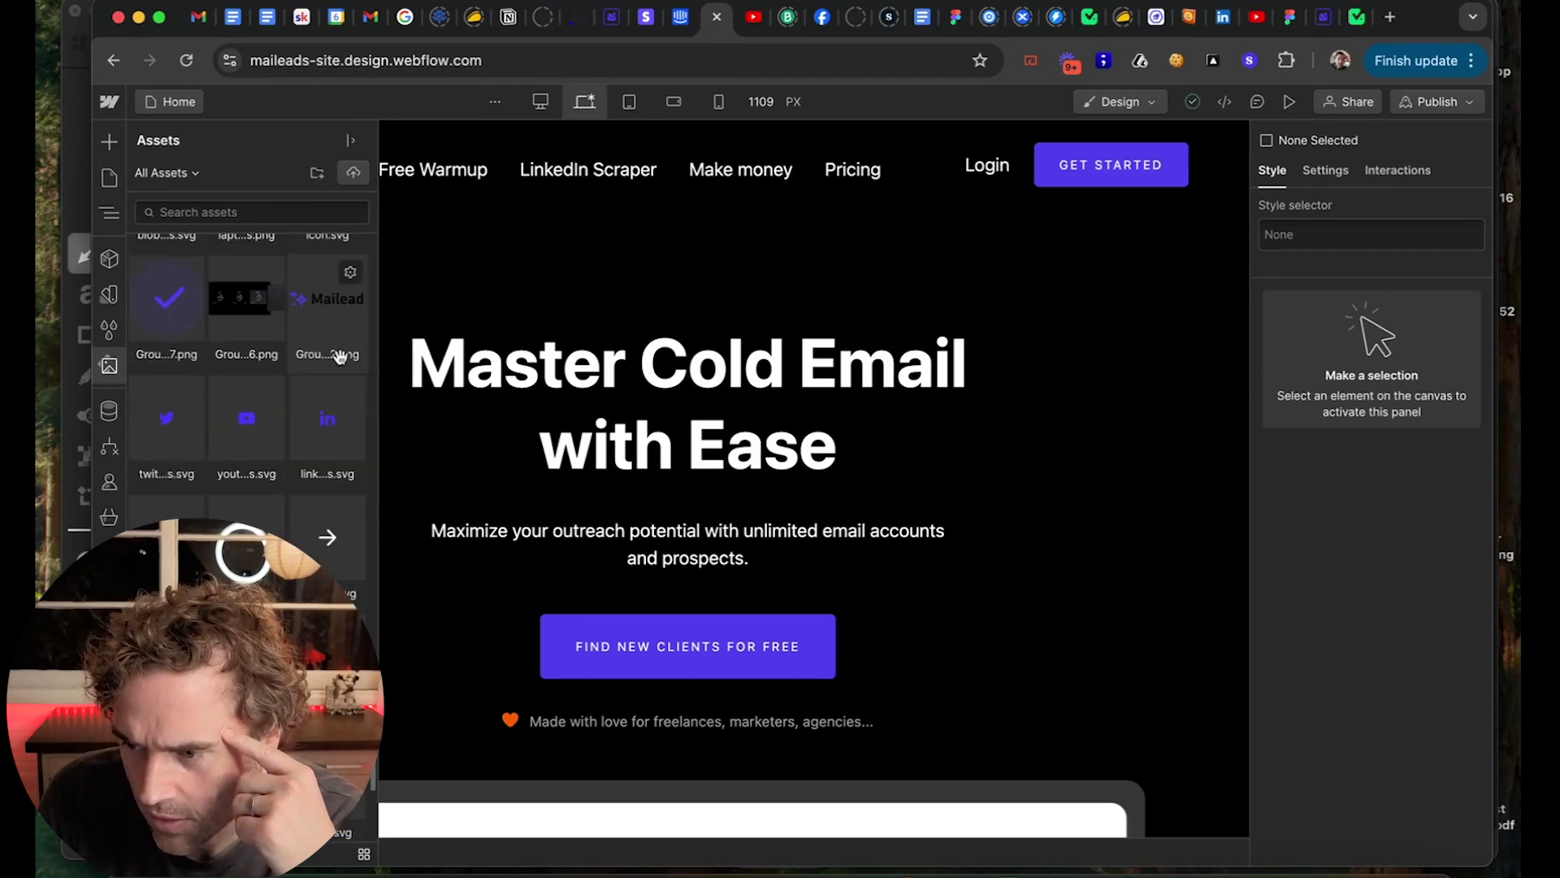
click(351, 274)
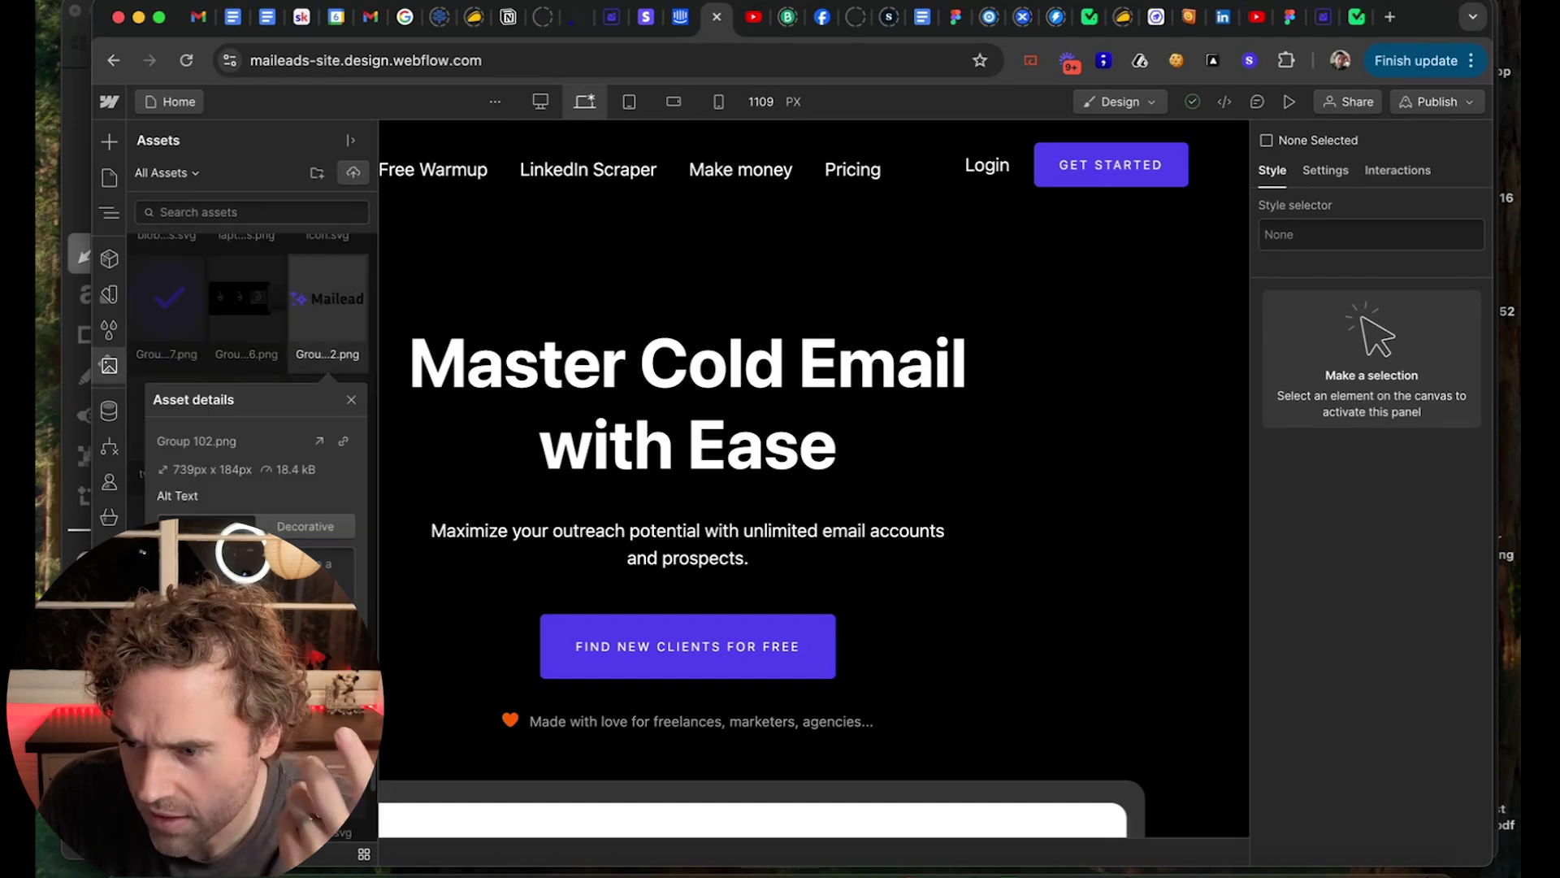
click(343, 440)
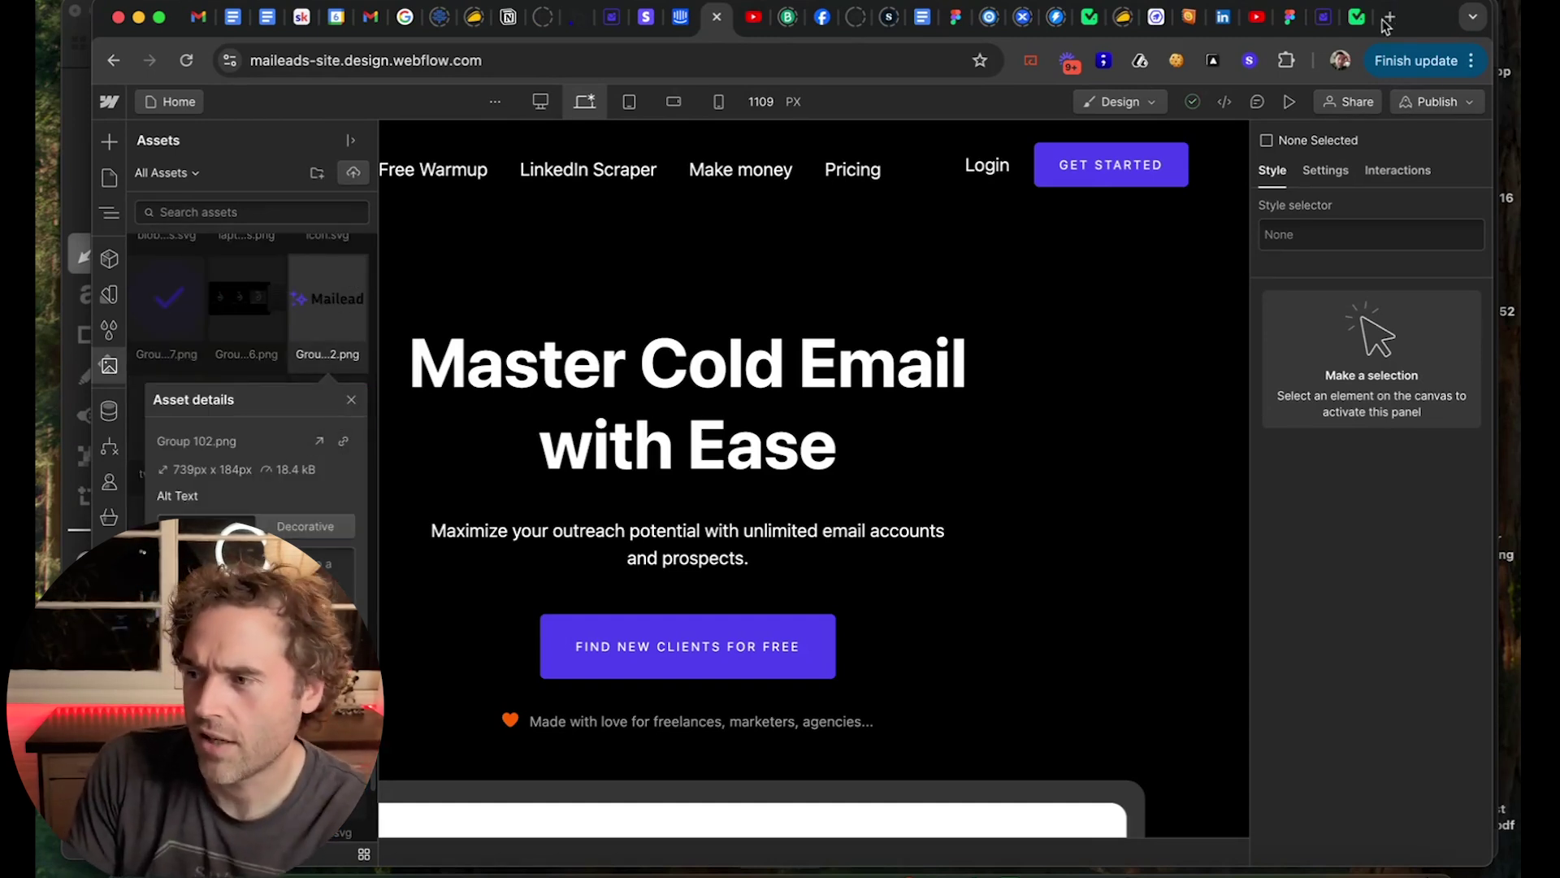
click(1357, 19)
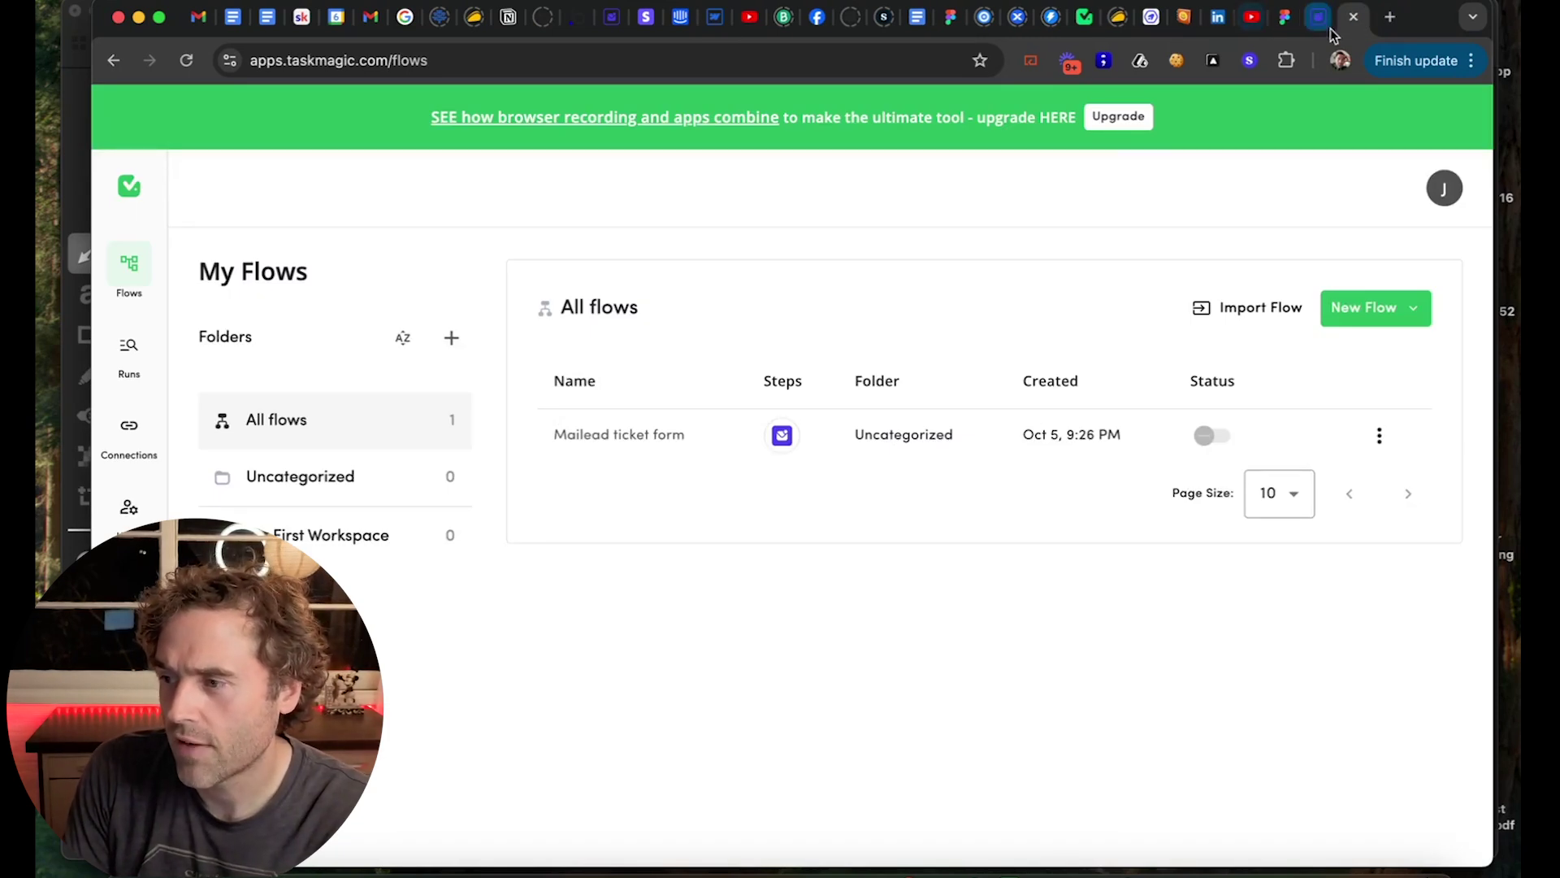
Scroll to Share Your Form and highlight the note that the form takes the flow's title.
click(1320, 23)
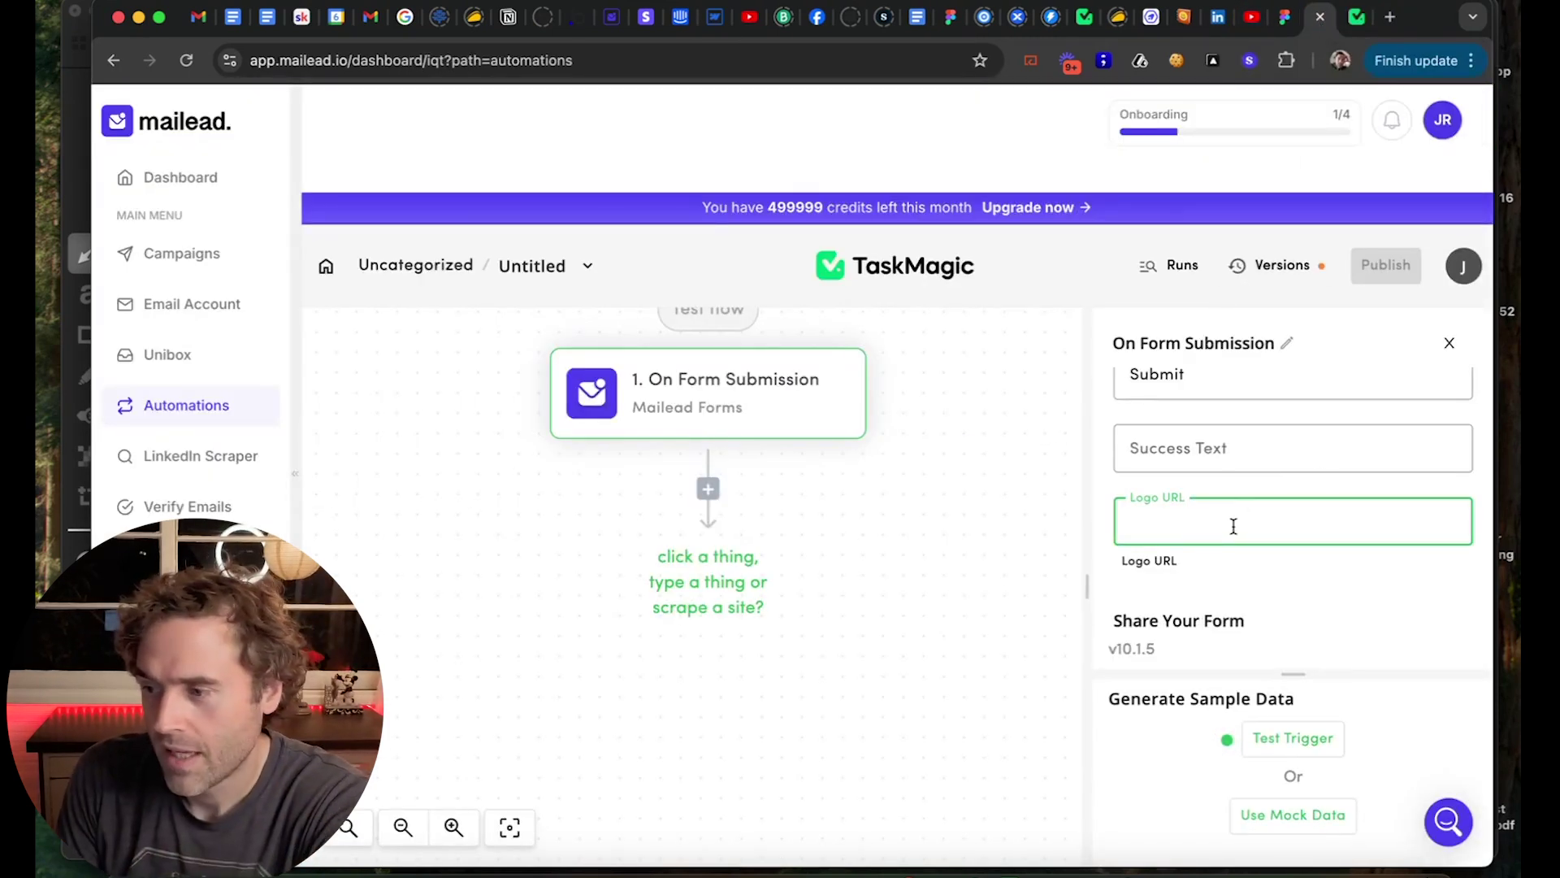
scroll(1233, 527, down, 4)
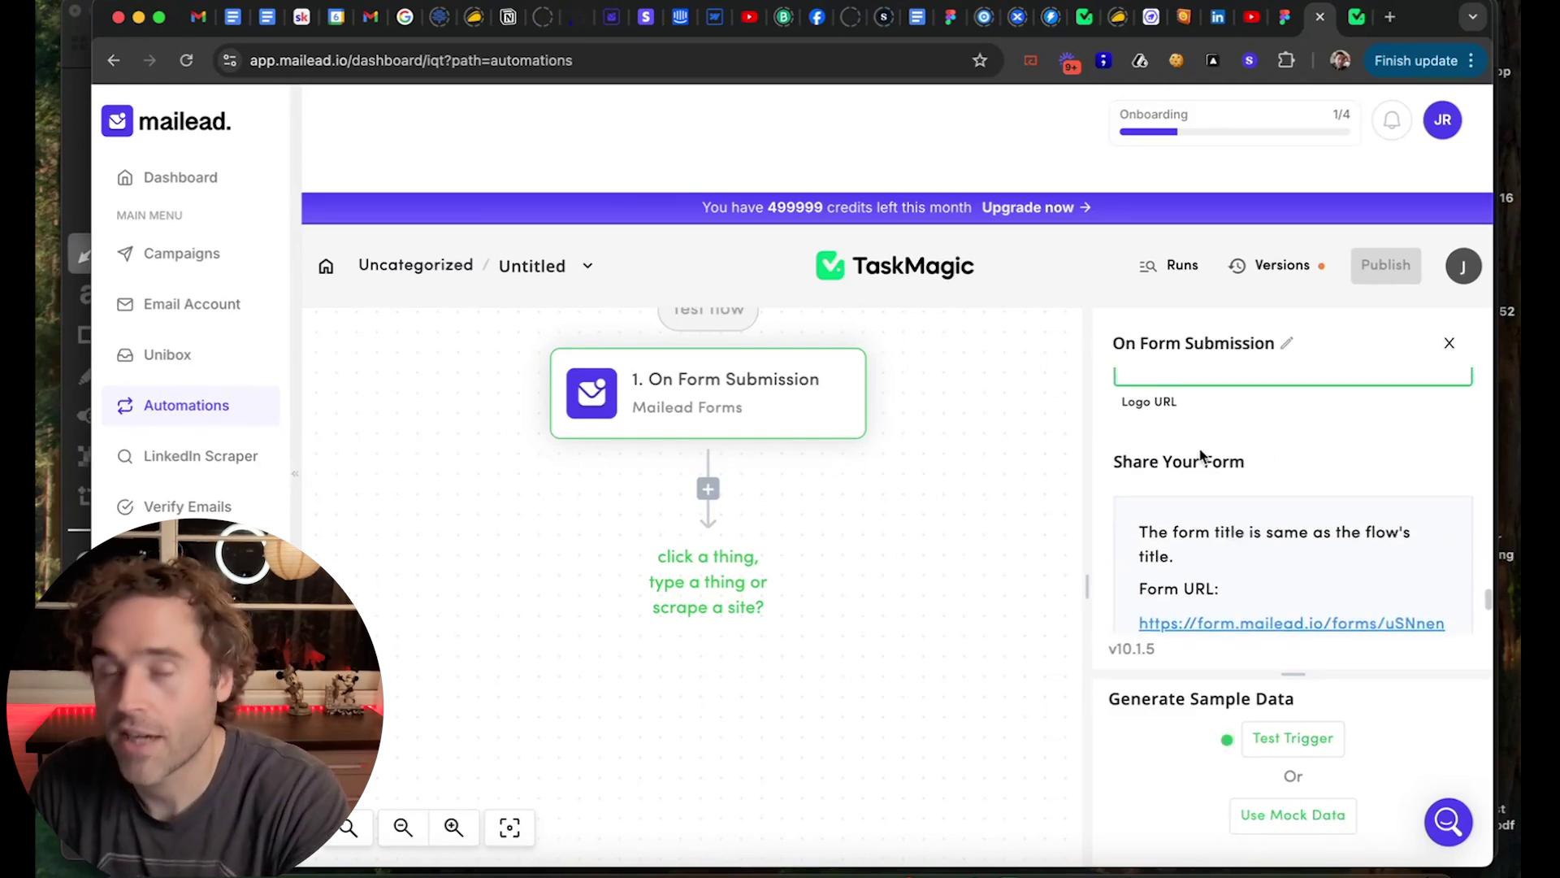
scroll(1347, 465, down, 2)
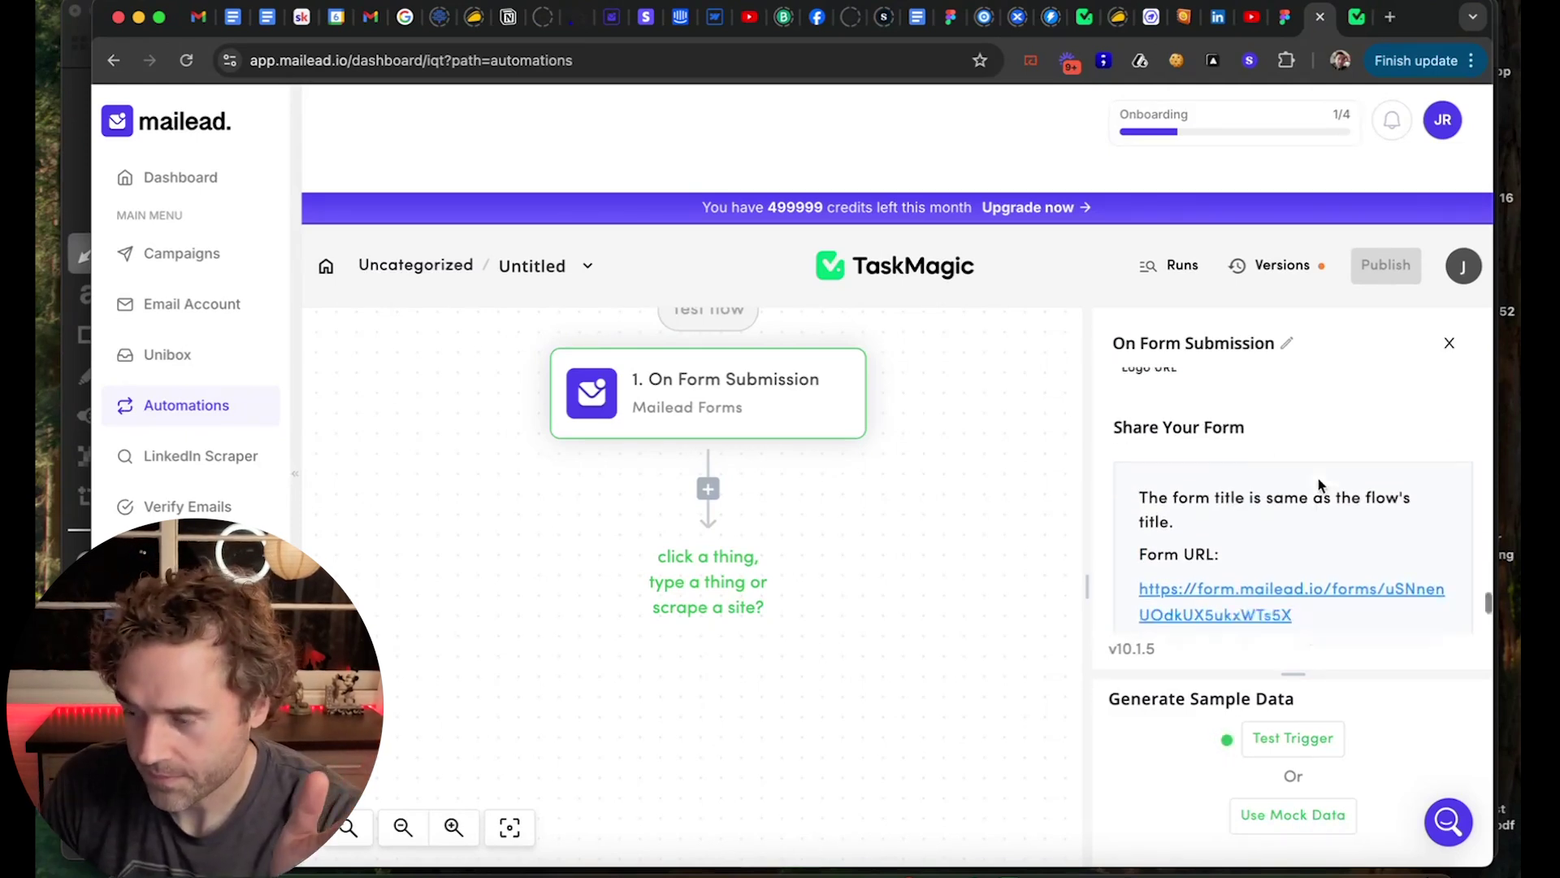
scroll(1308, 475, down, 1)
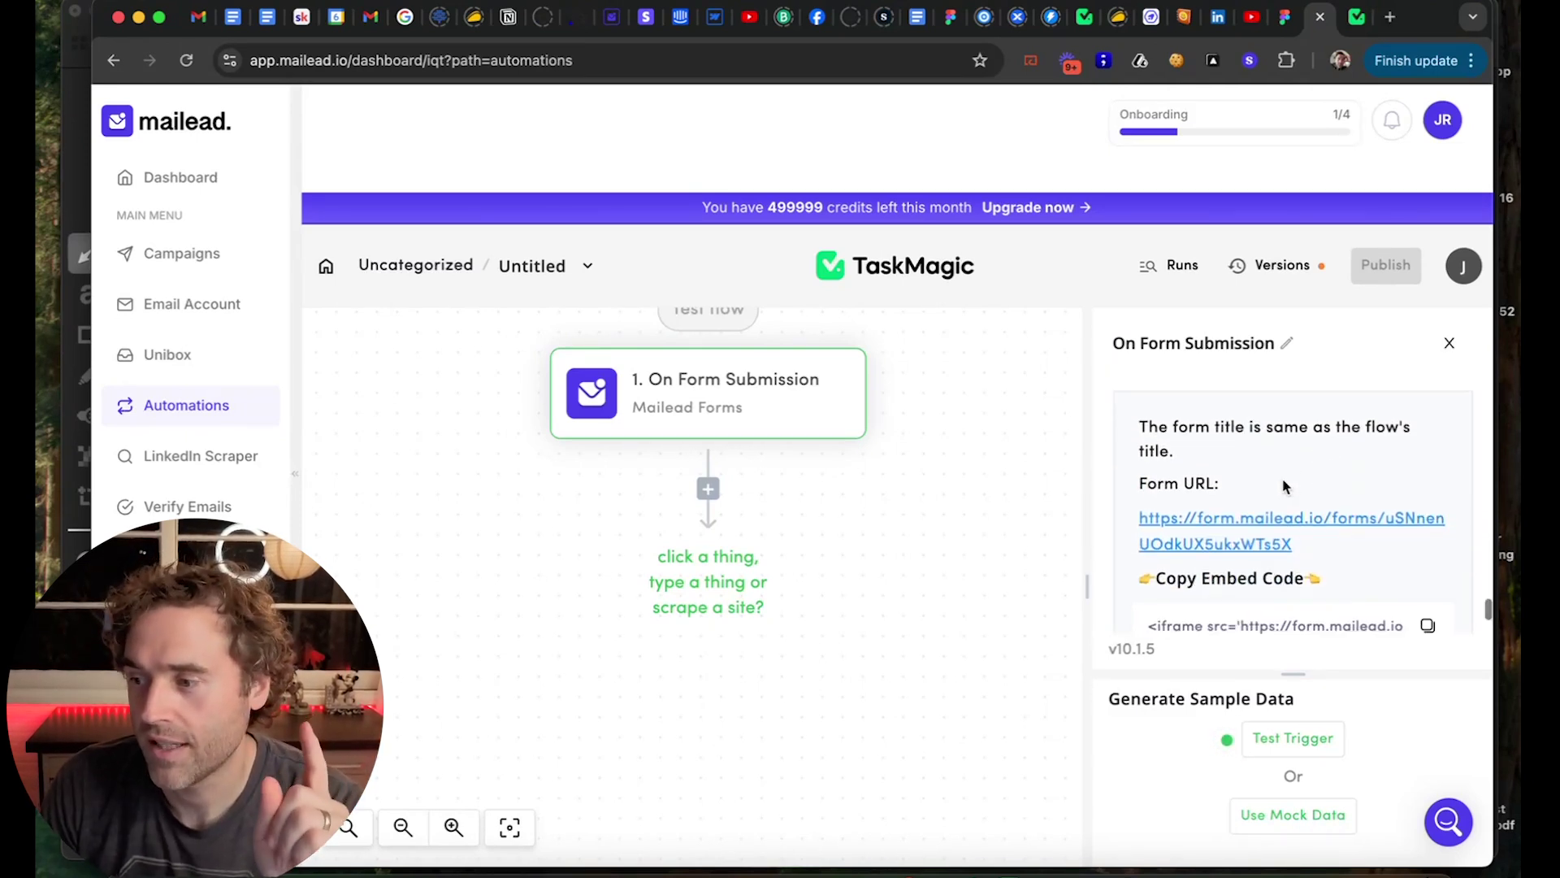
drag(1179, 429, 1396, 429)
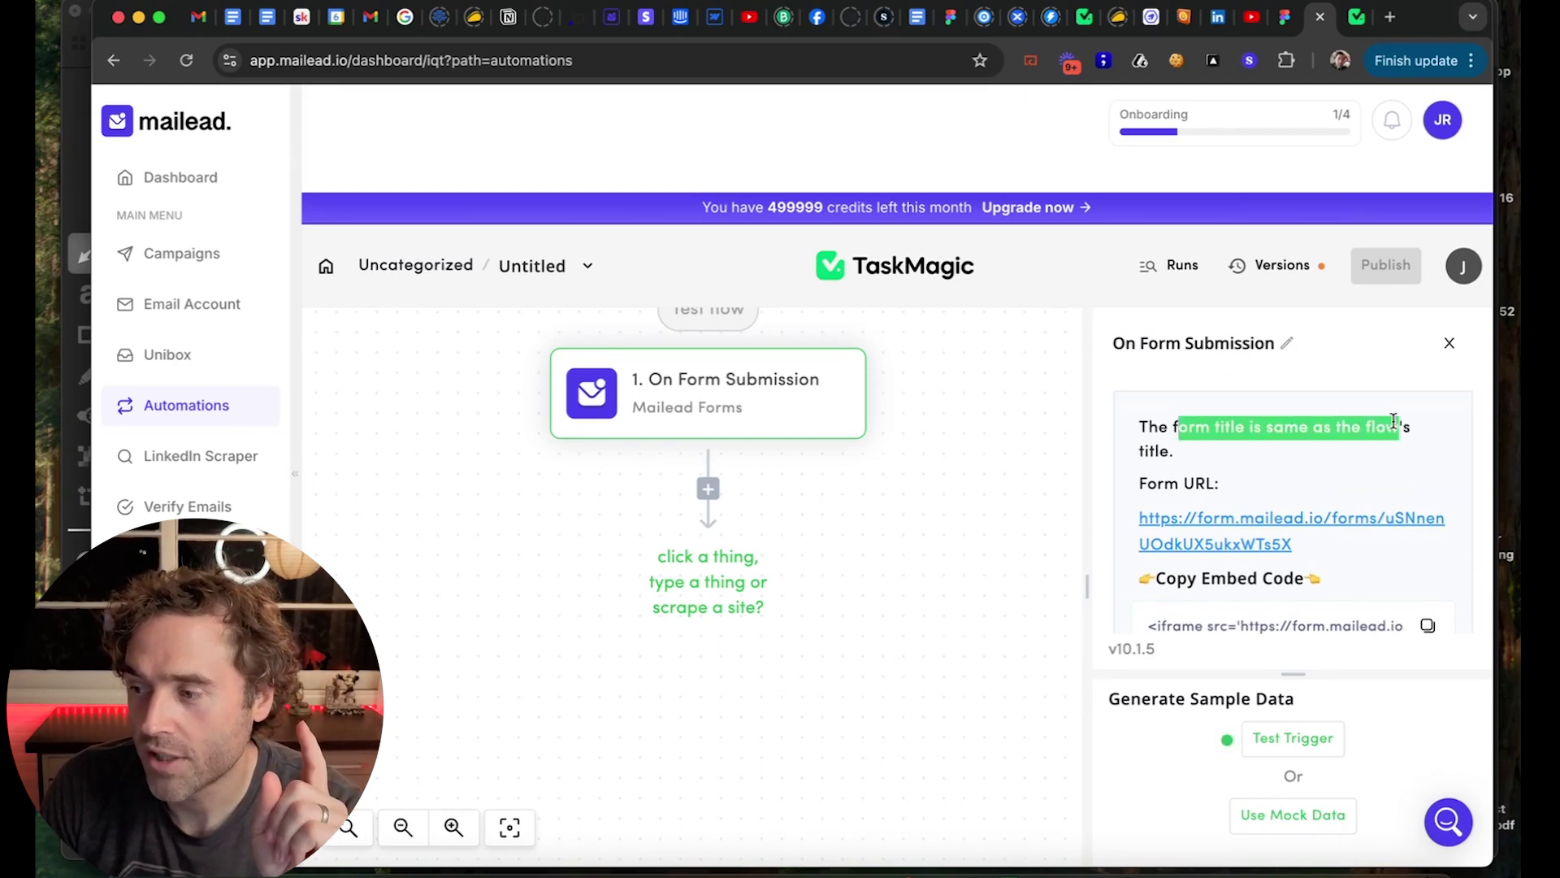
click(1391, 455)
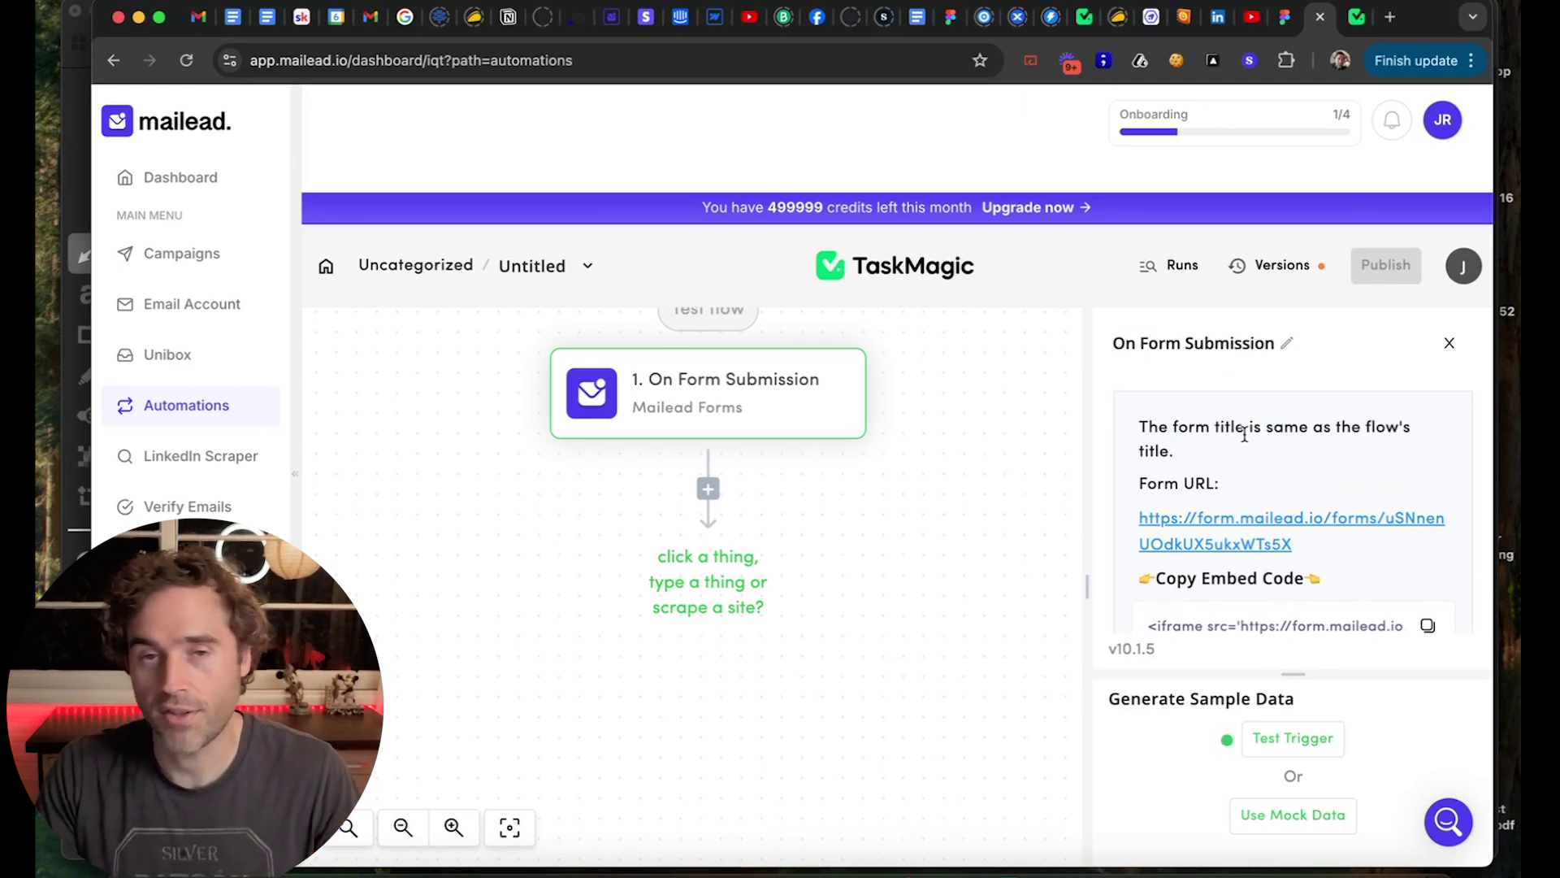
scroll(1244, 435, up, 3)
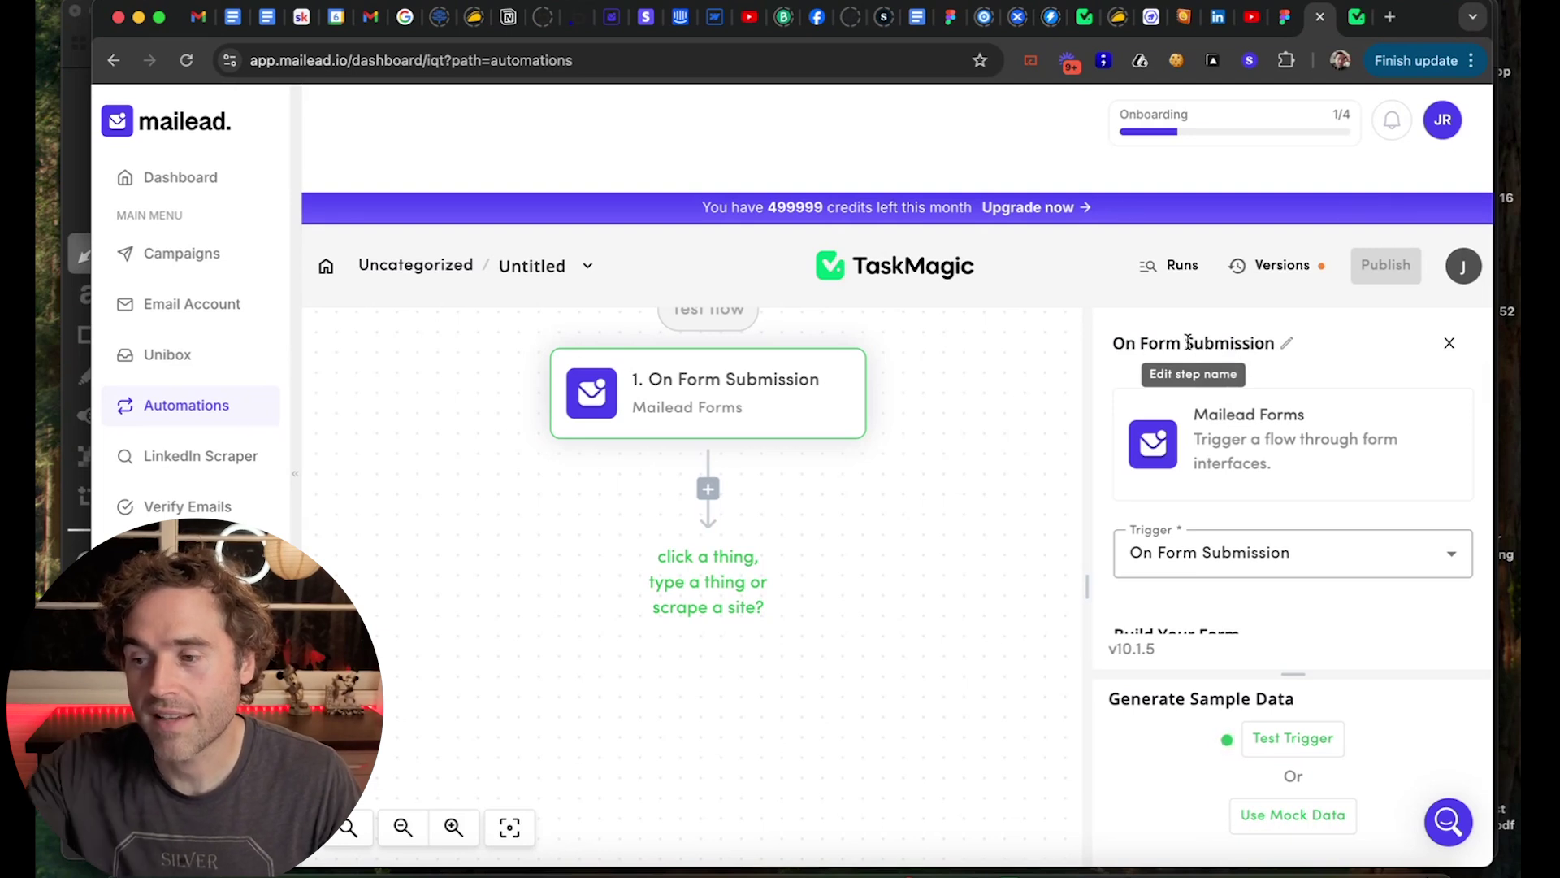
Start renaming the Untitled flow, then open the public form page from the Form URL.
double_click(530, 268)
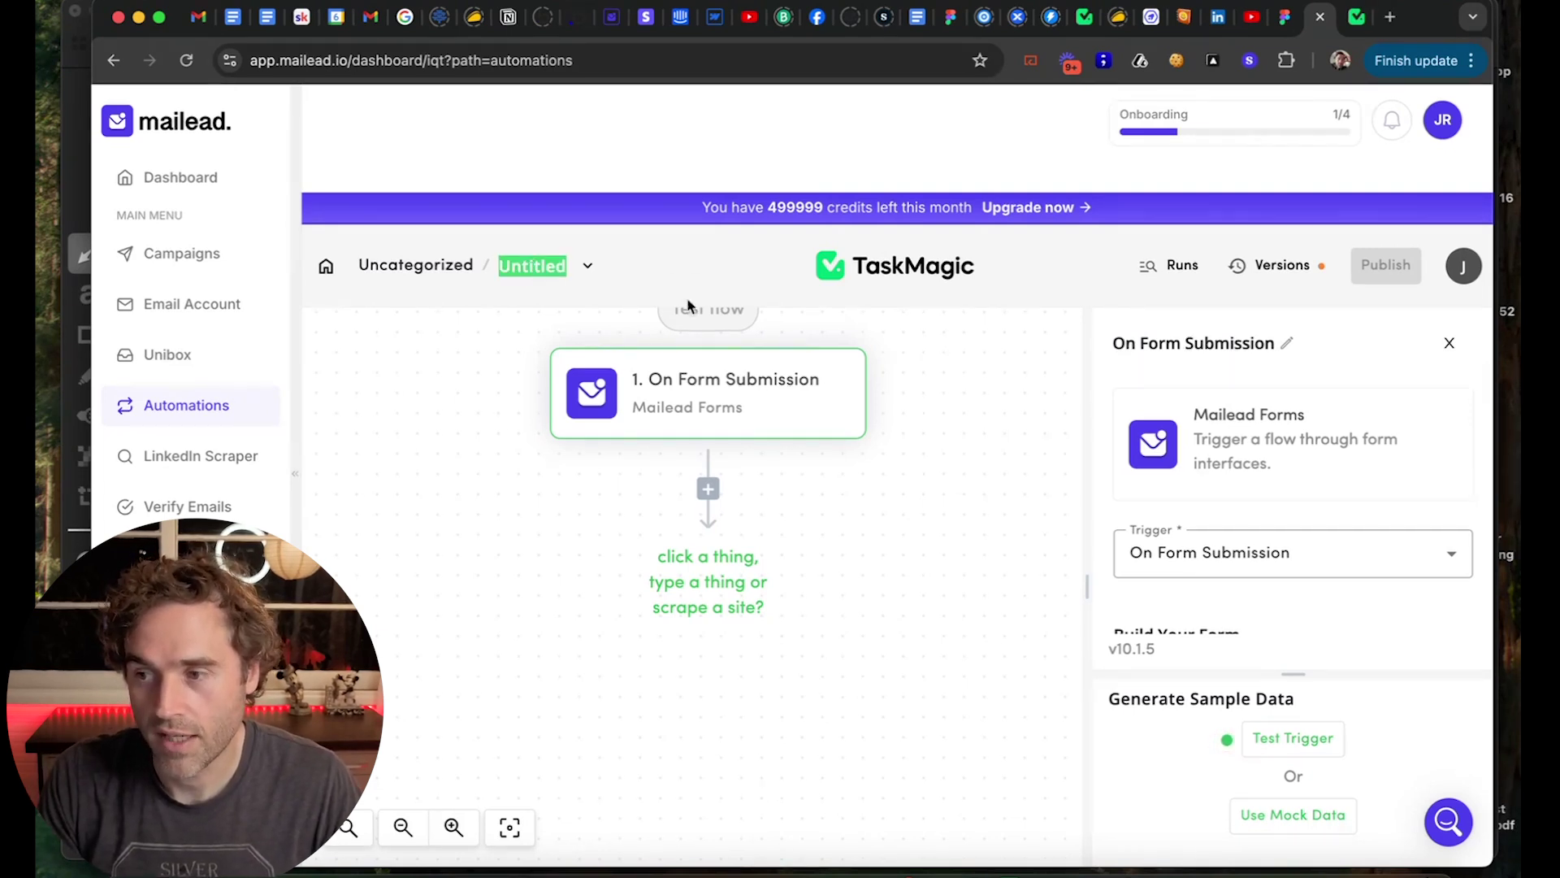
click(1151, 377)
scroll(1150, 377, down, 8)
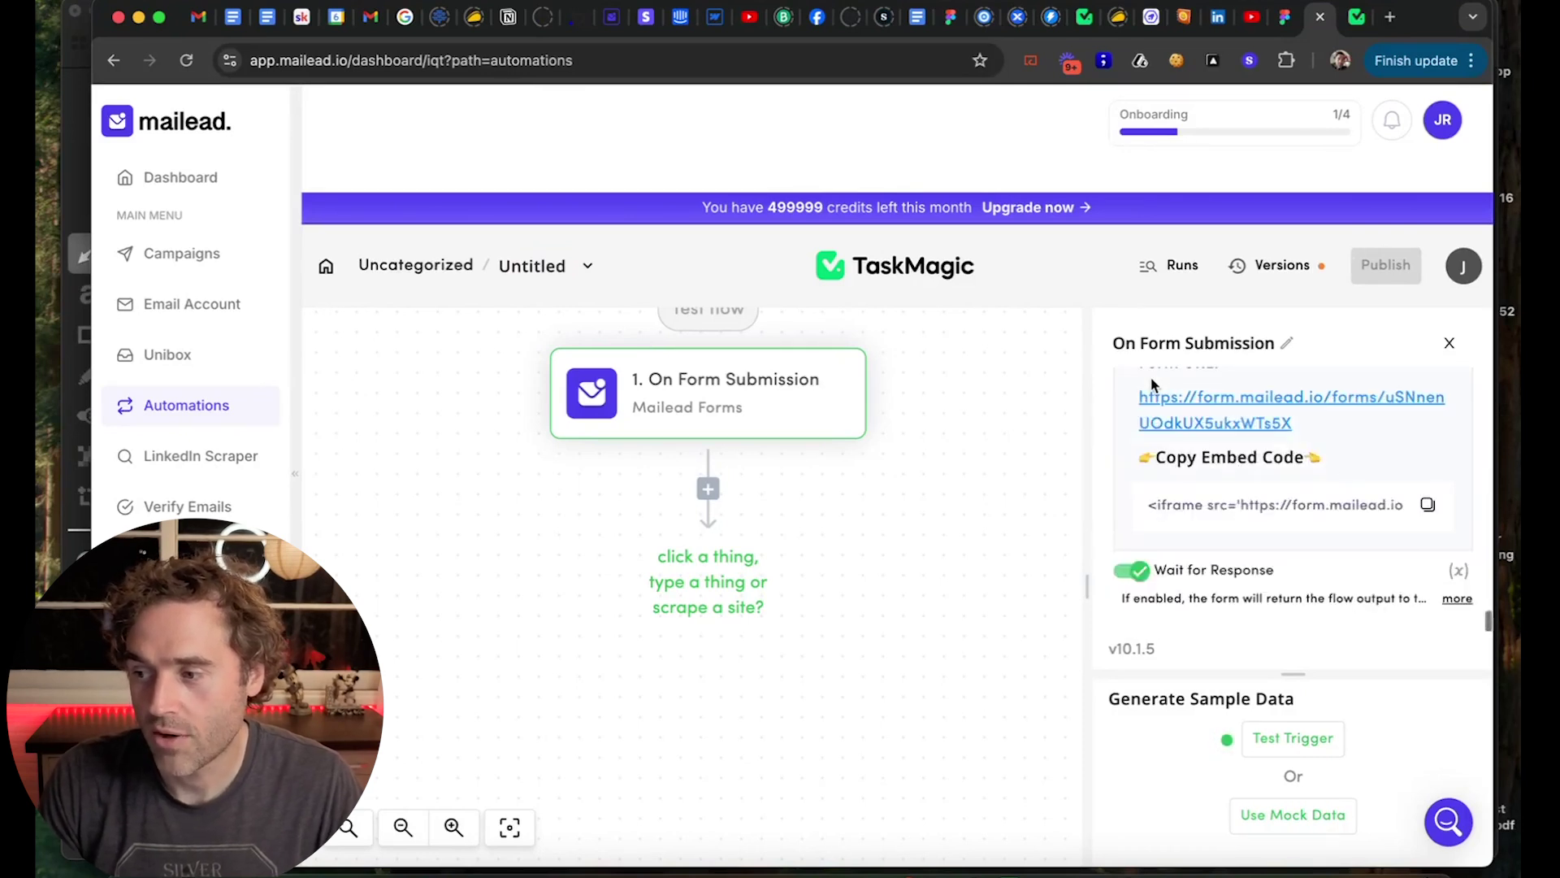
click(1281, 408)
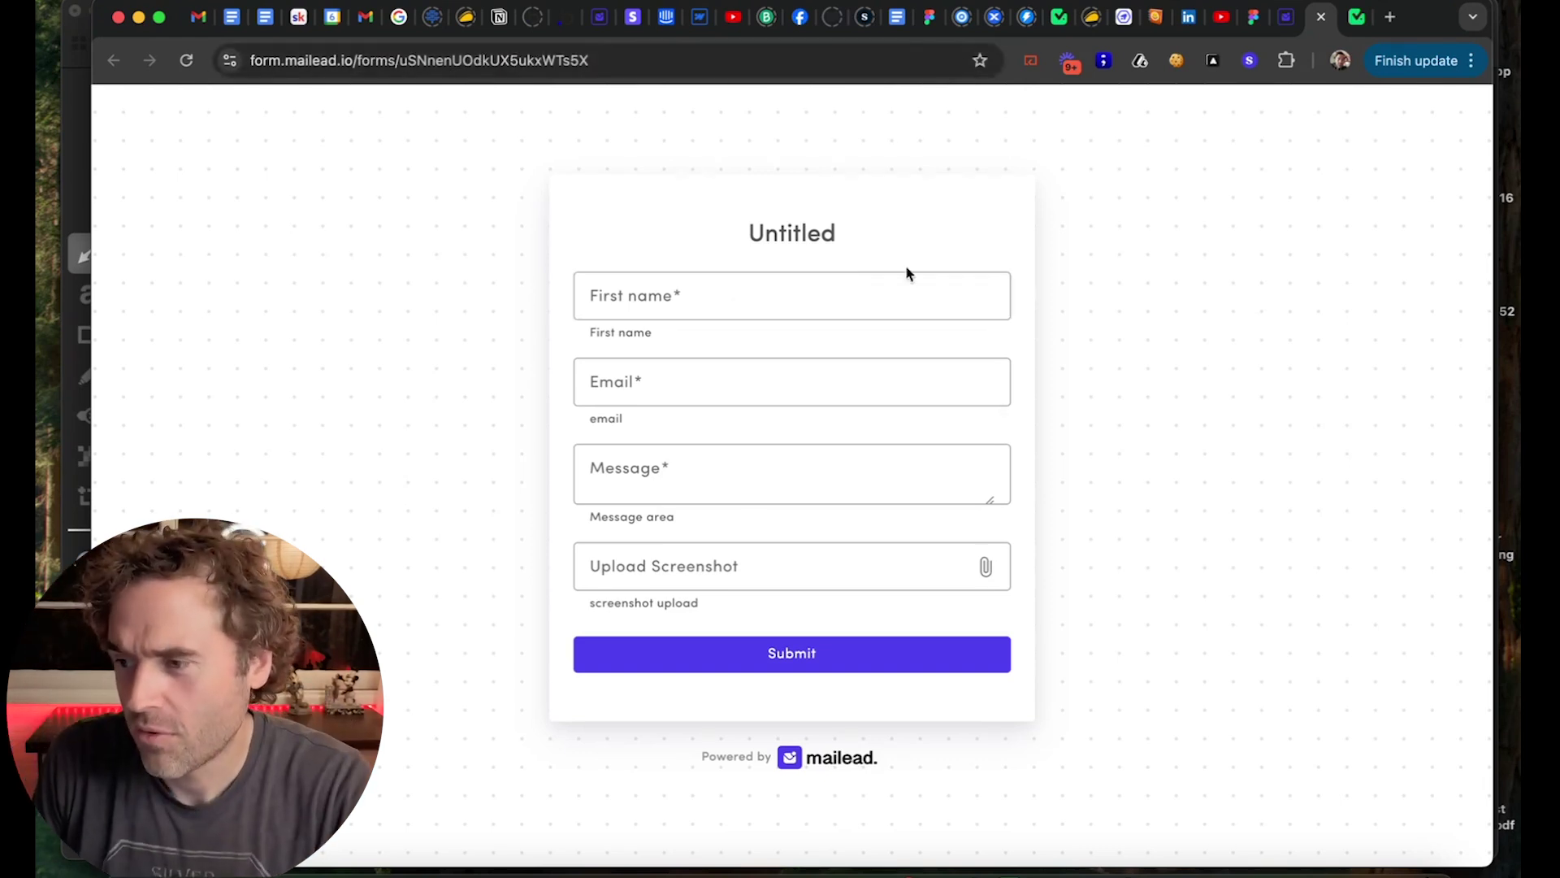
click(1321, 16)
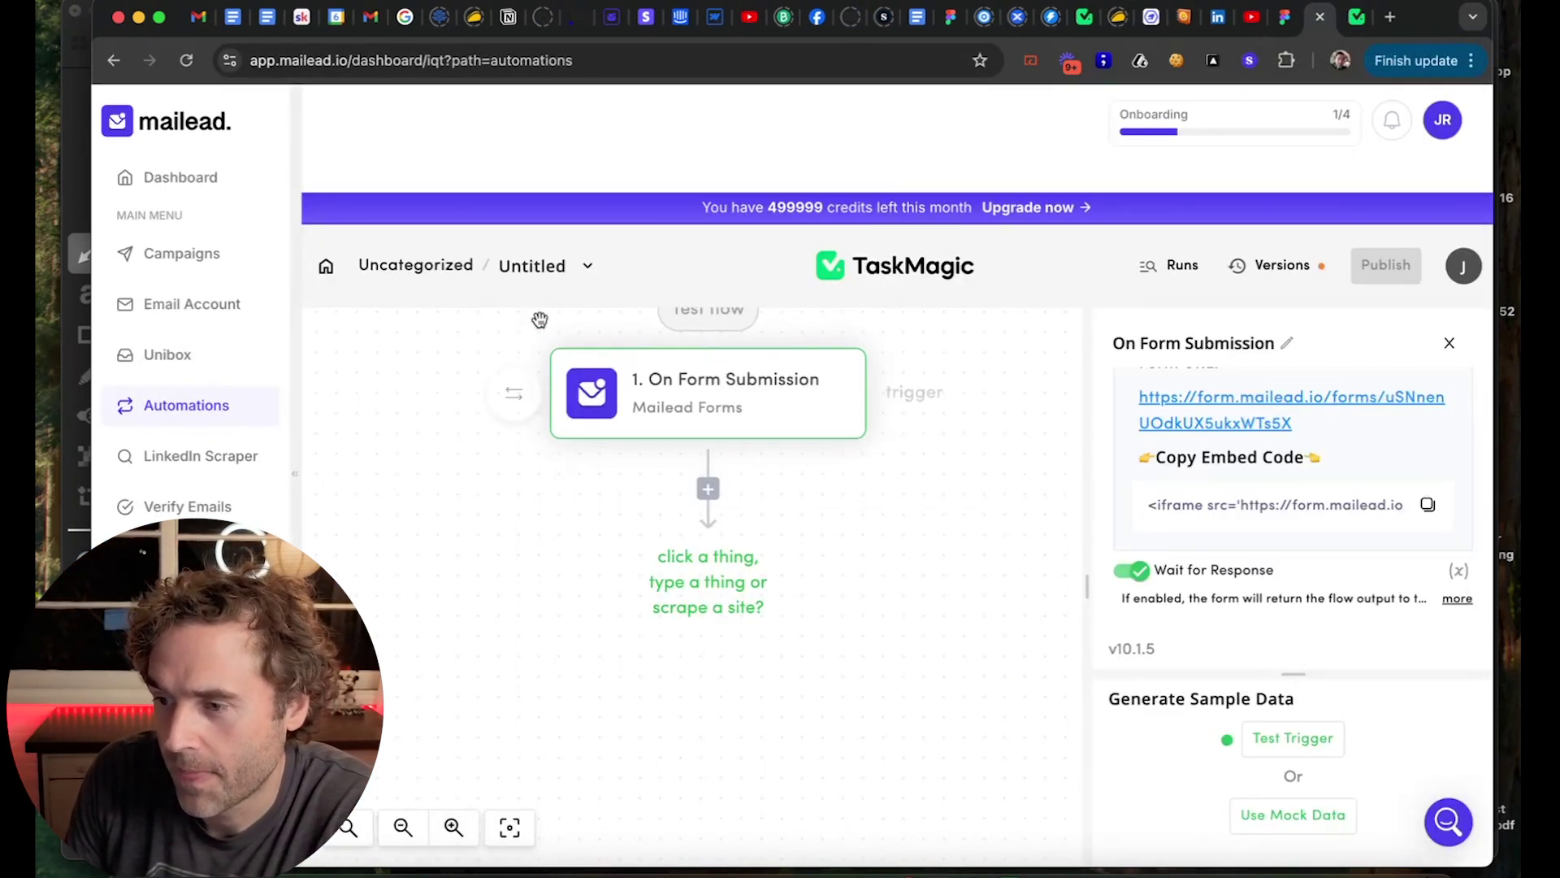
Retitle the flow 'Mailead support form' and reopen its public form page.
double_click(540, 267)
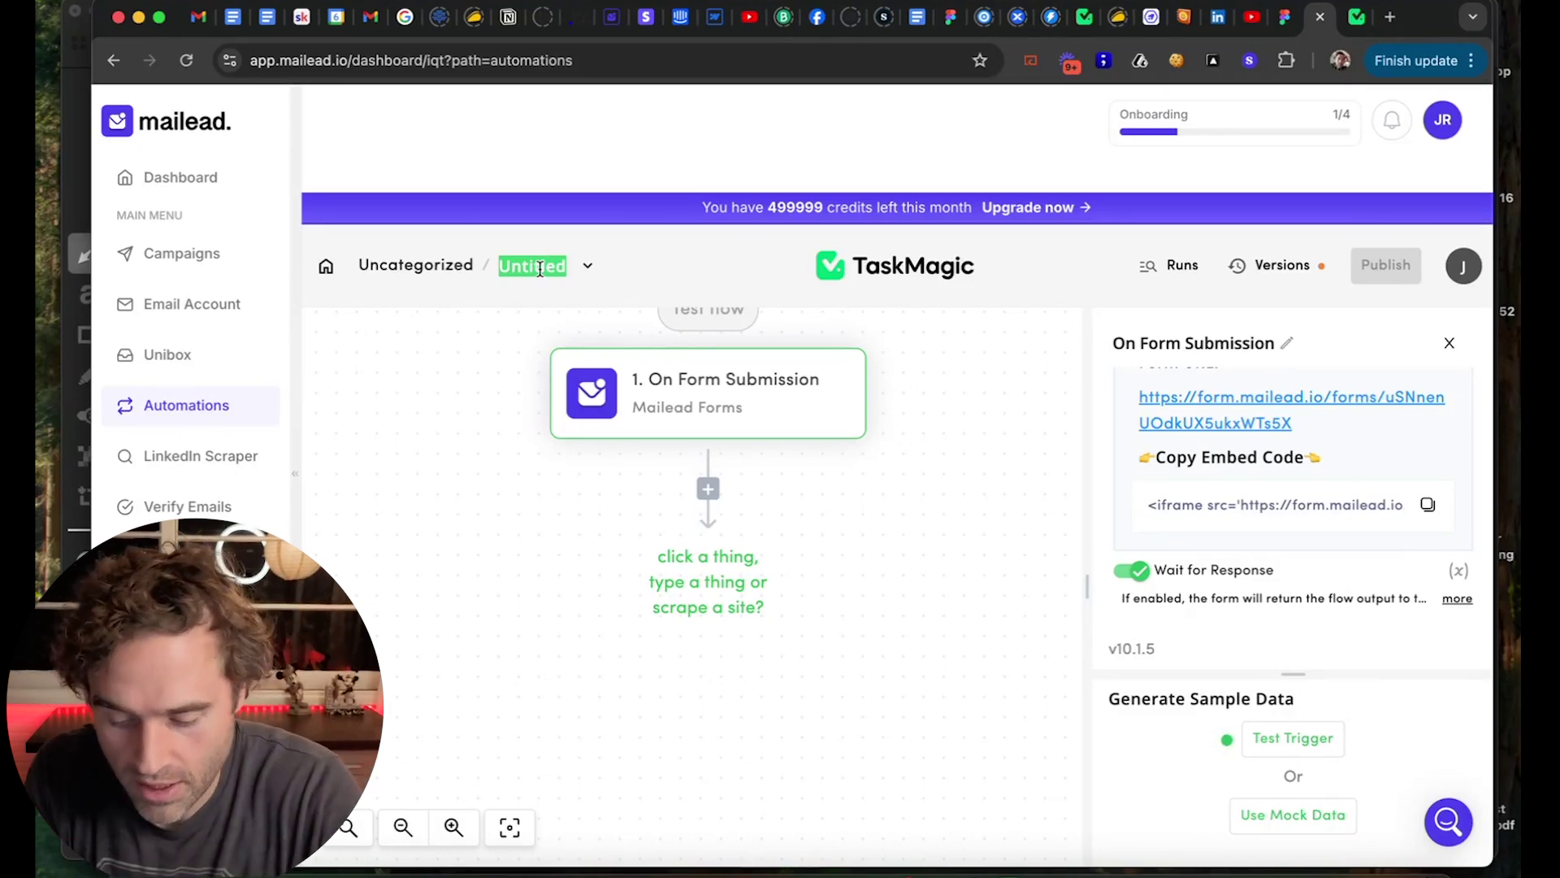
text(Mailead support)
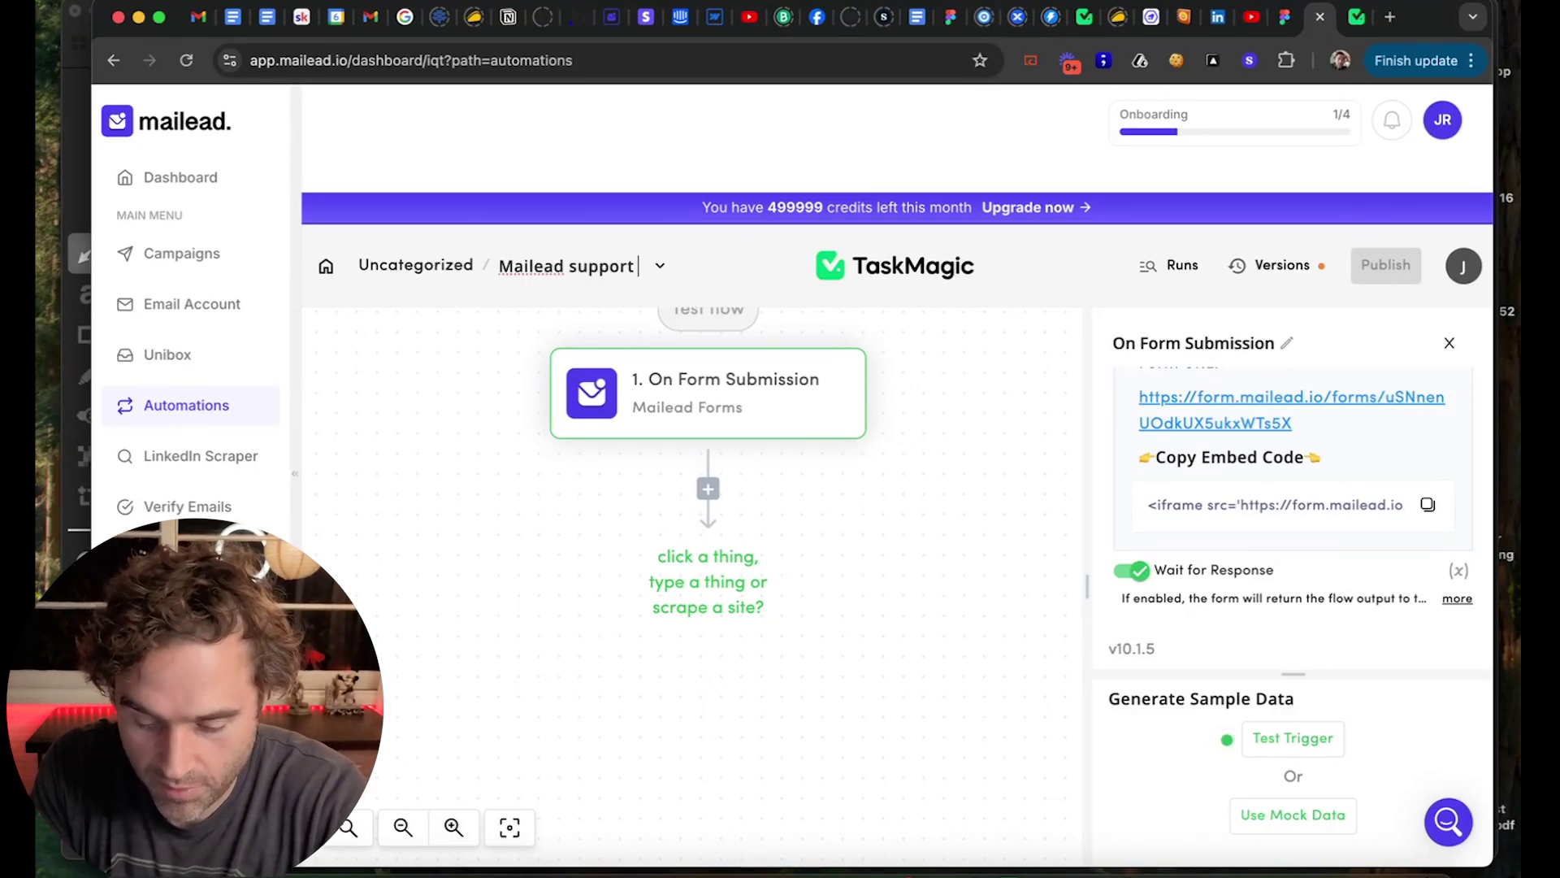
text( form)
key(Return)
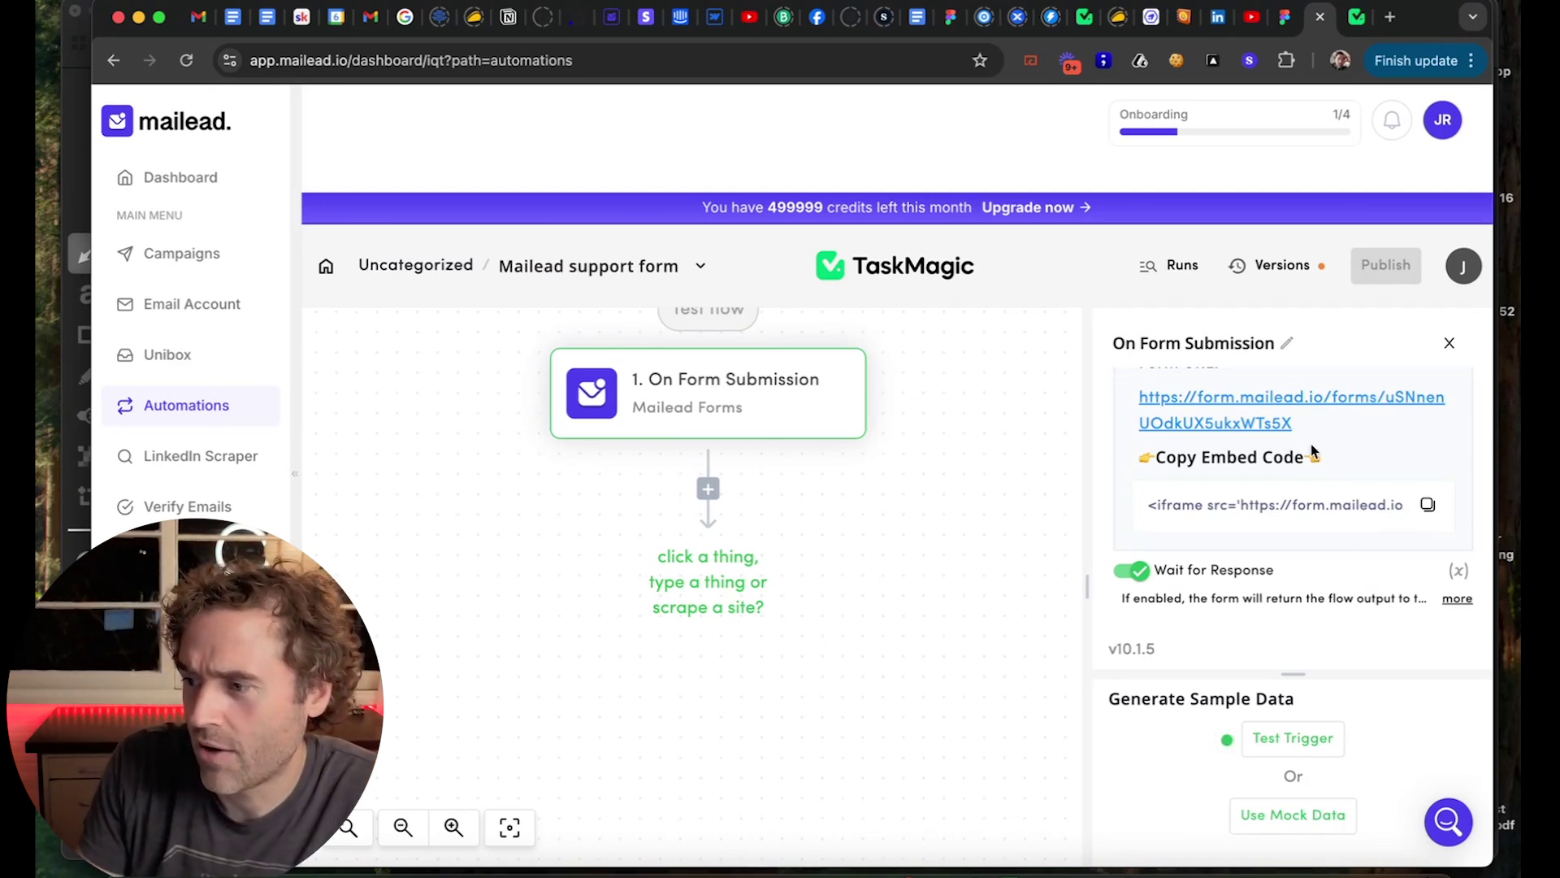
click(1256, 423)
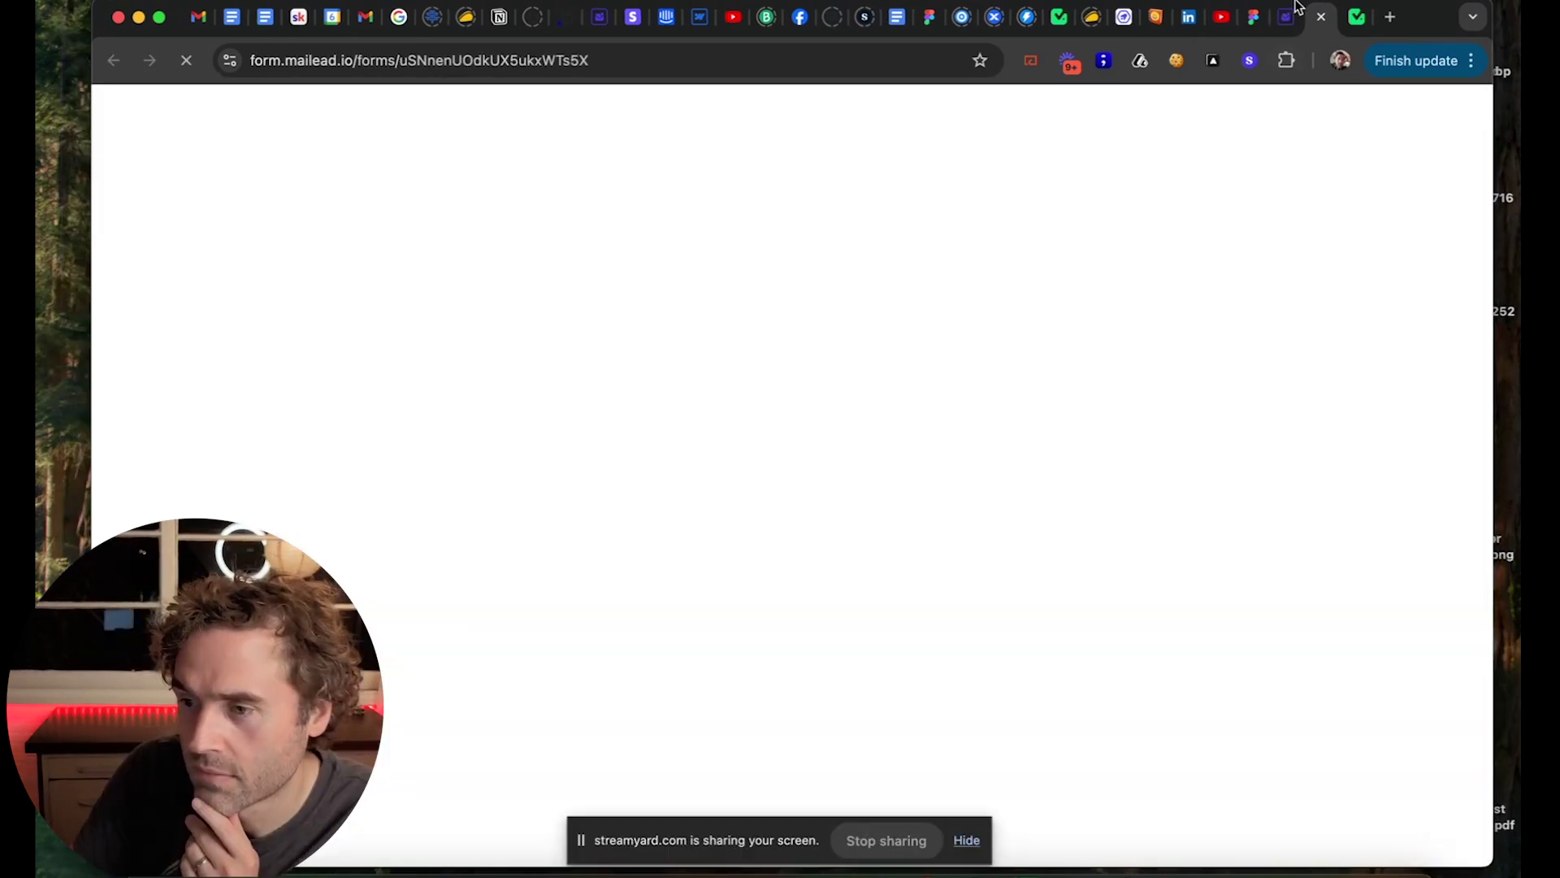
Verify the reloaded public form's heading reads 'Mailead support form' above its four fields.
double_click(728, 234)
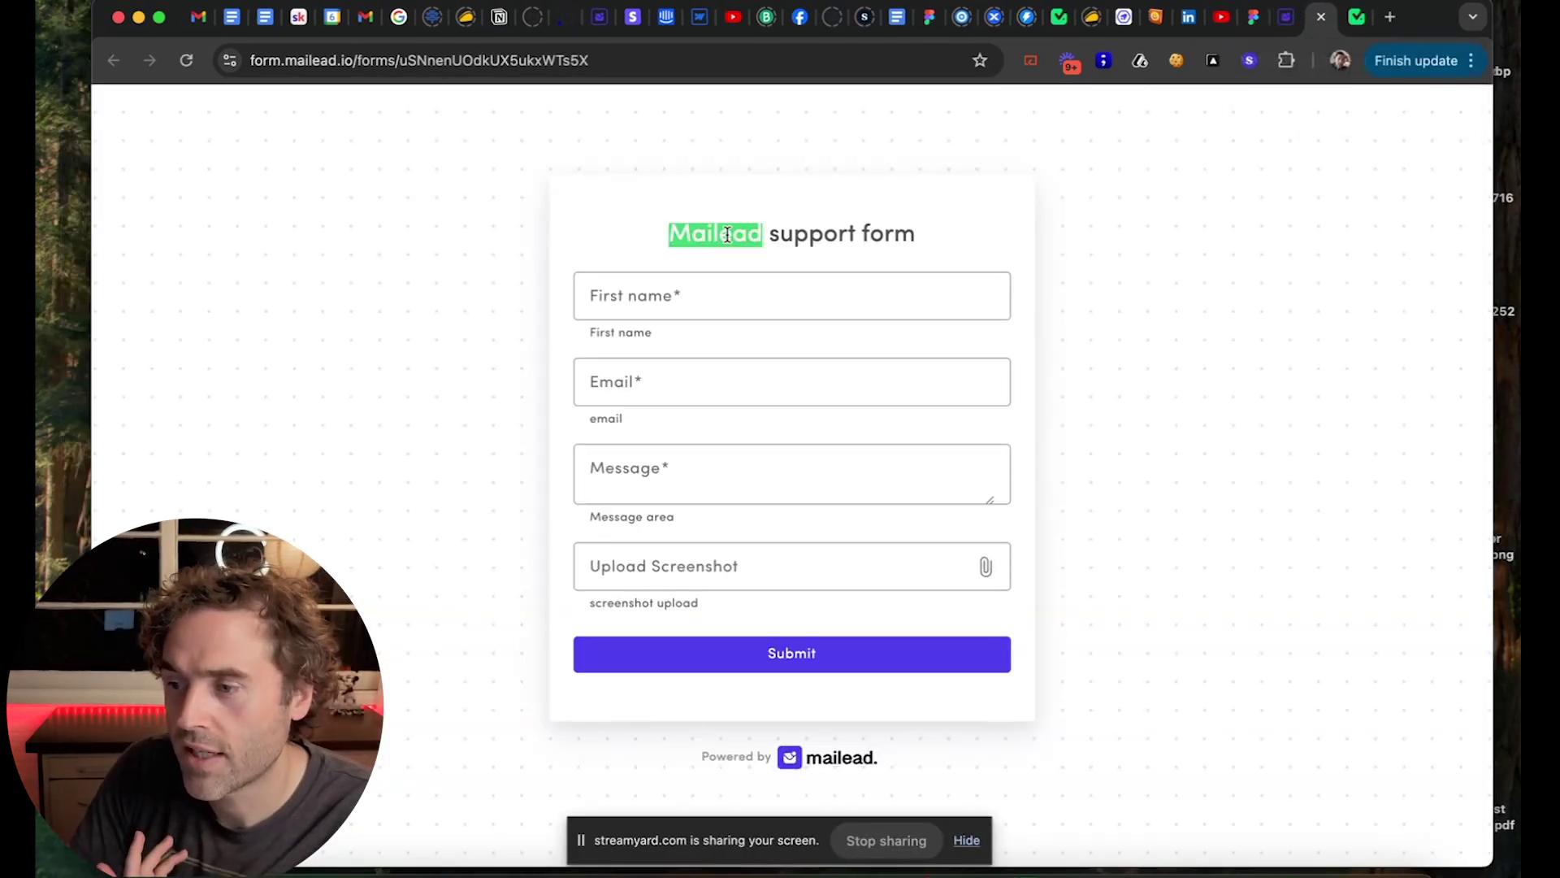
click(764, 235)
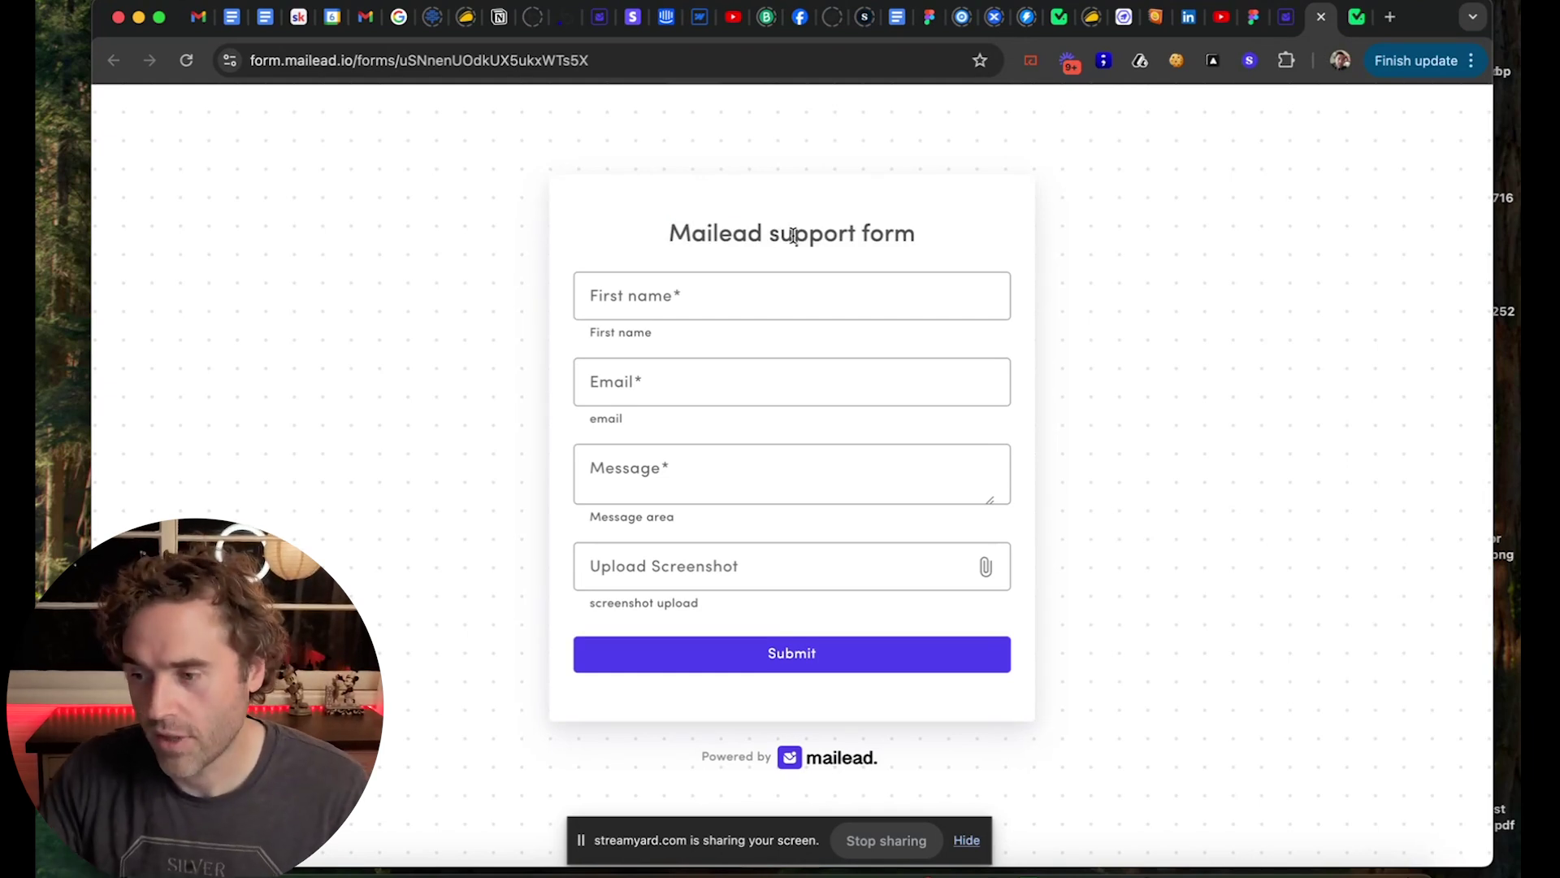
click(964, 849)
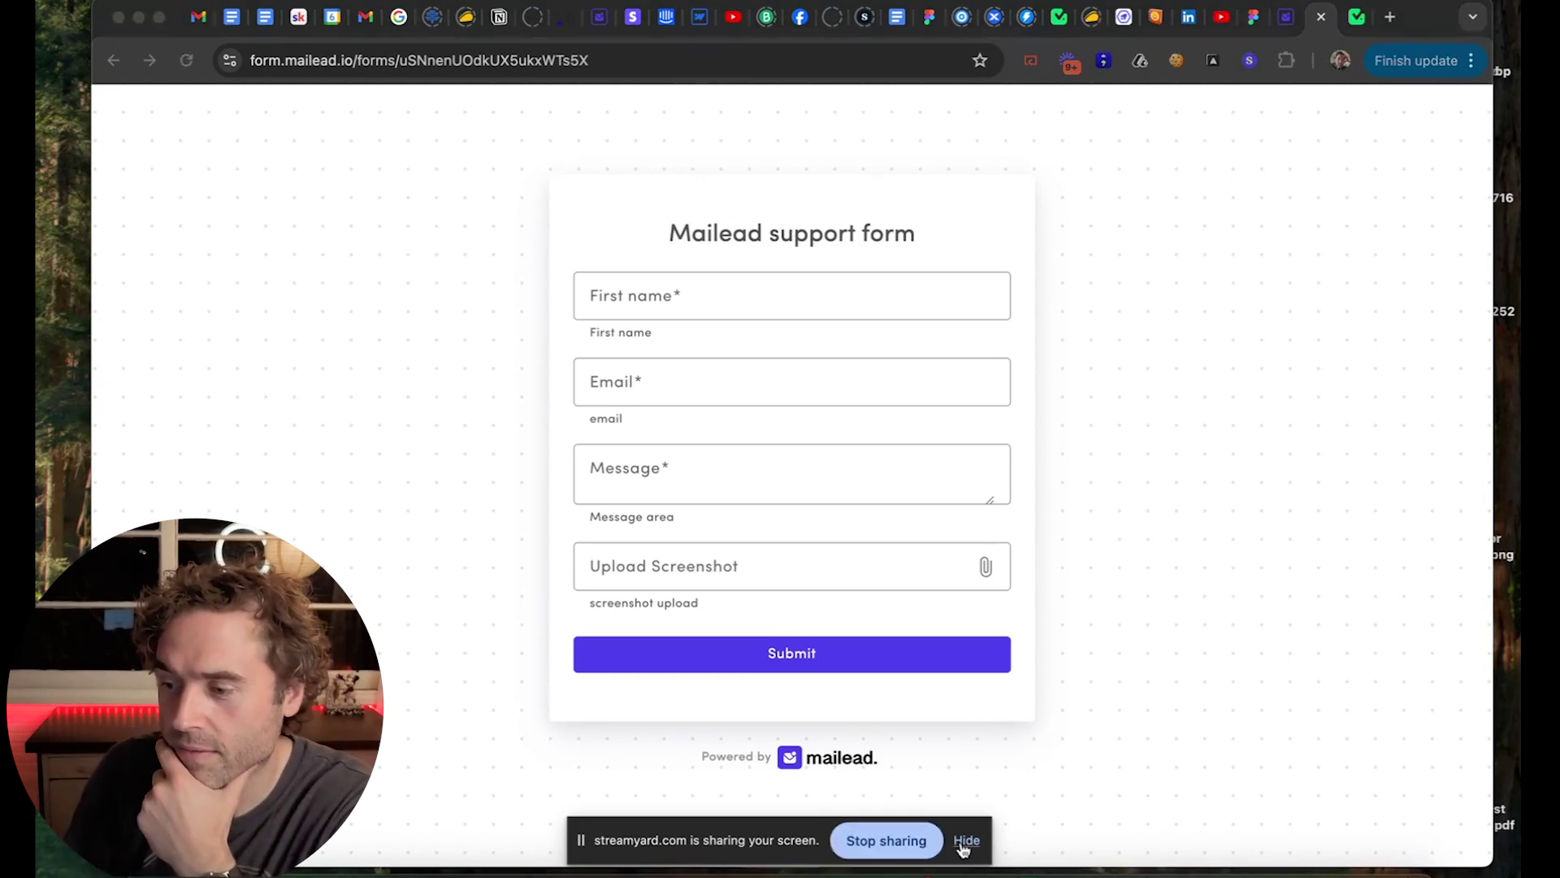
click(965, 843)
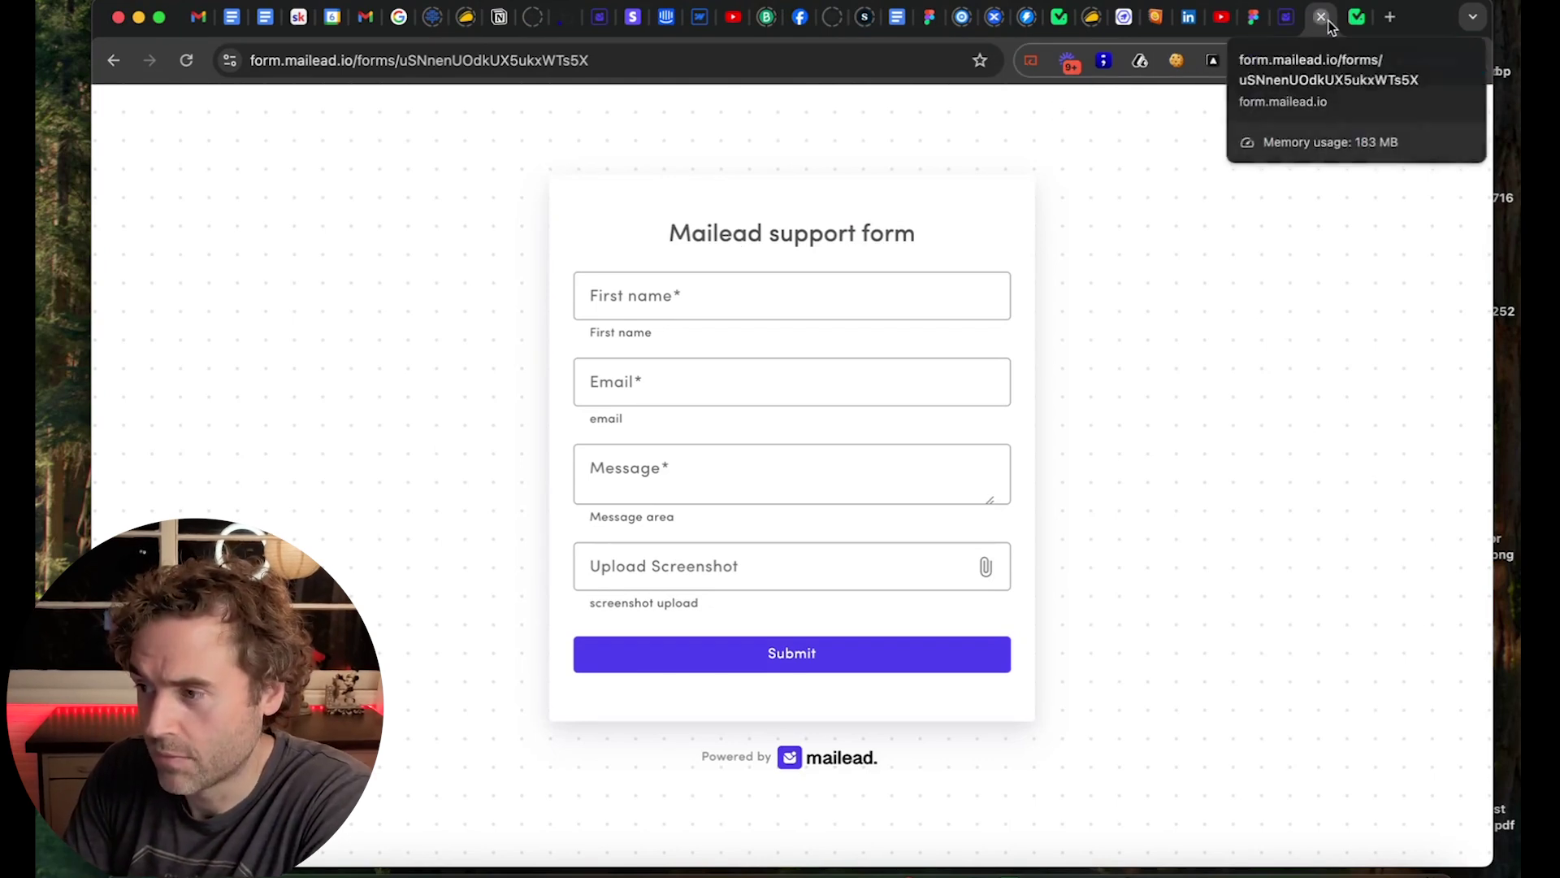
Close the form page and copy the form's iframe code under Copy Embed Code.
click(1285, 16)
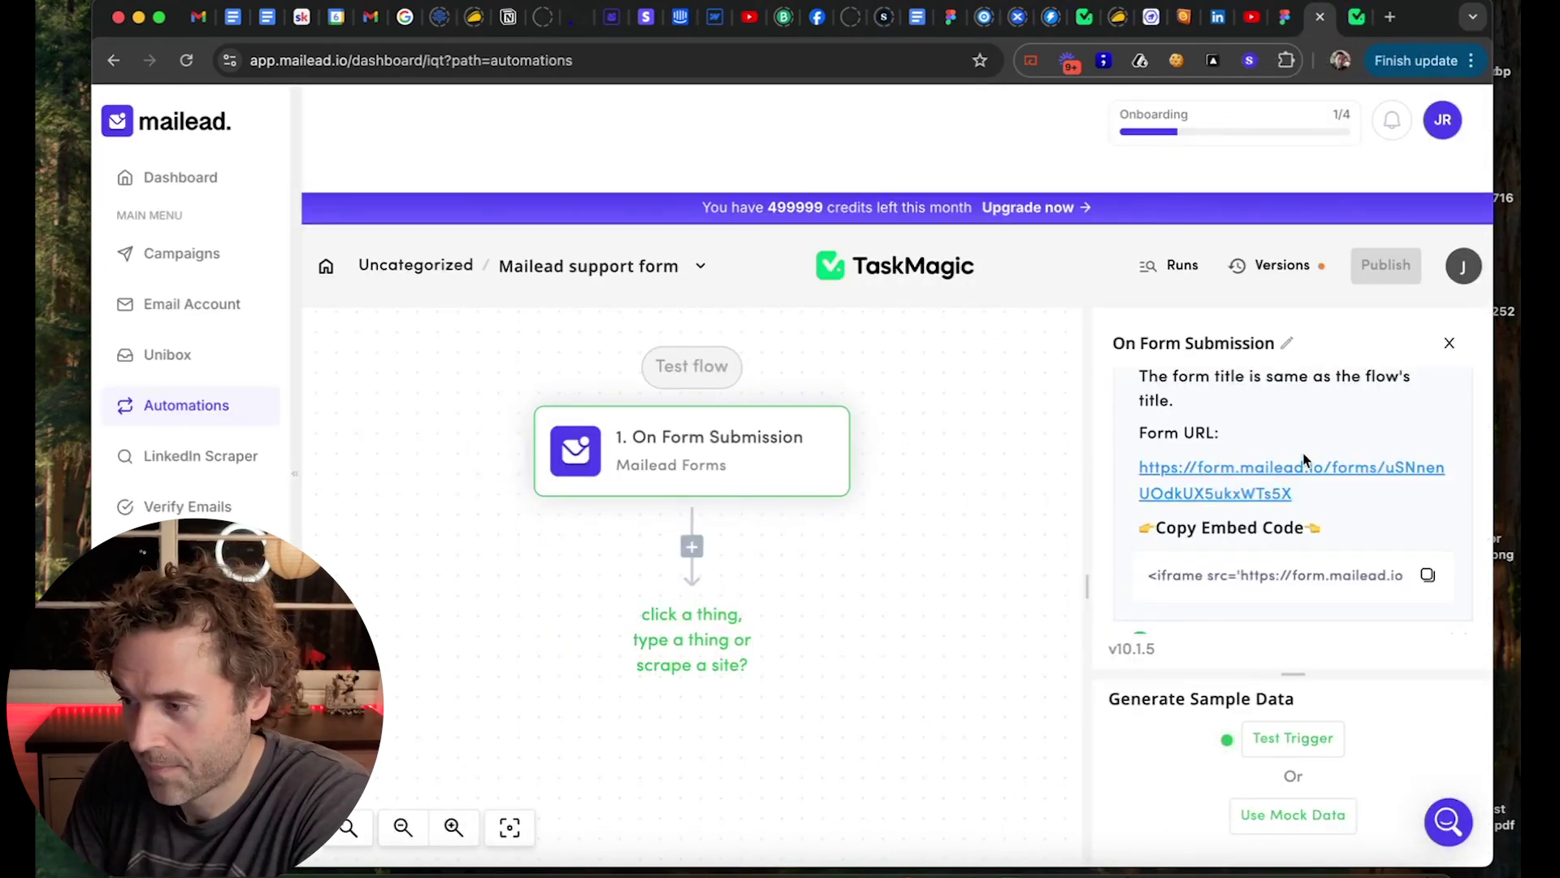
scroll(1298, 453, down, 2)
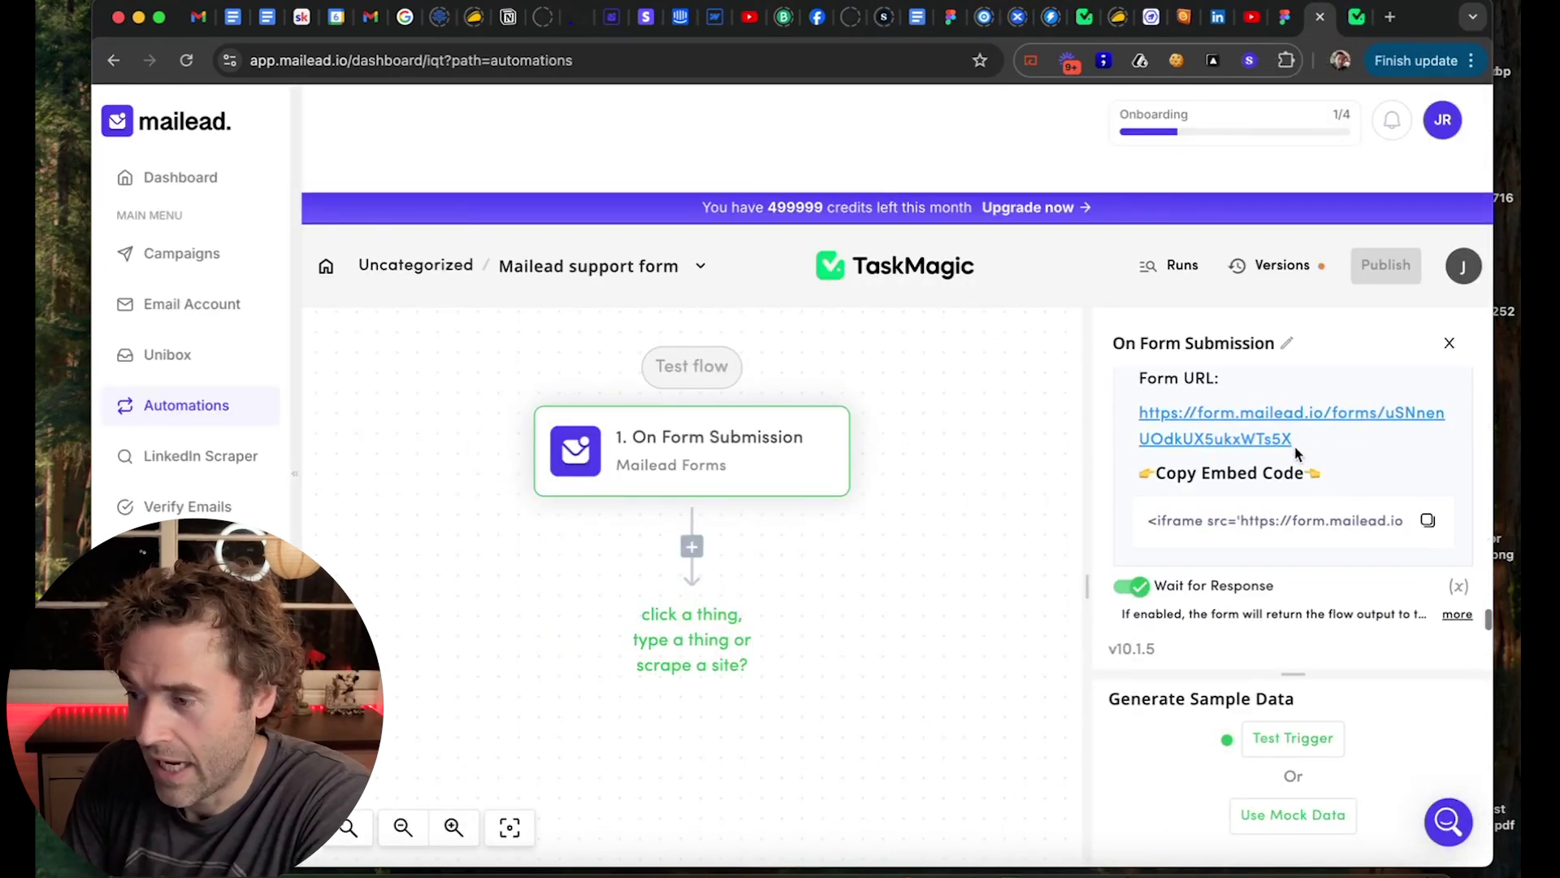
click(1428, 520)
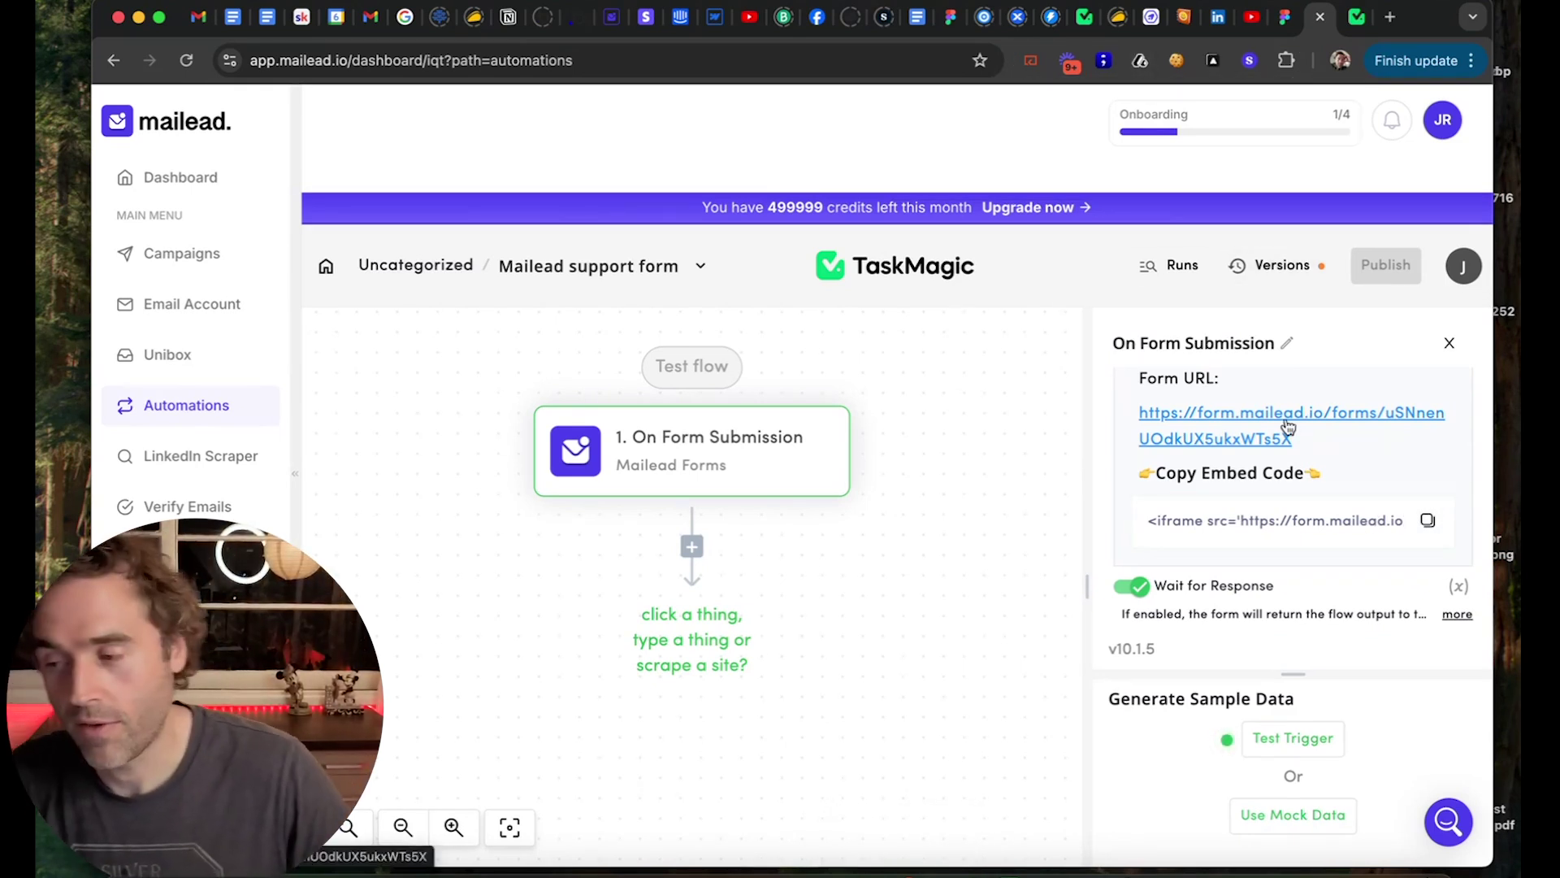
scroll(1268, 488, up, 4)
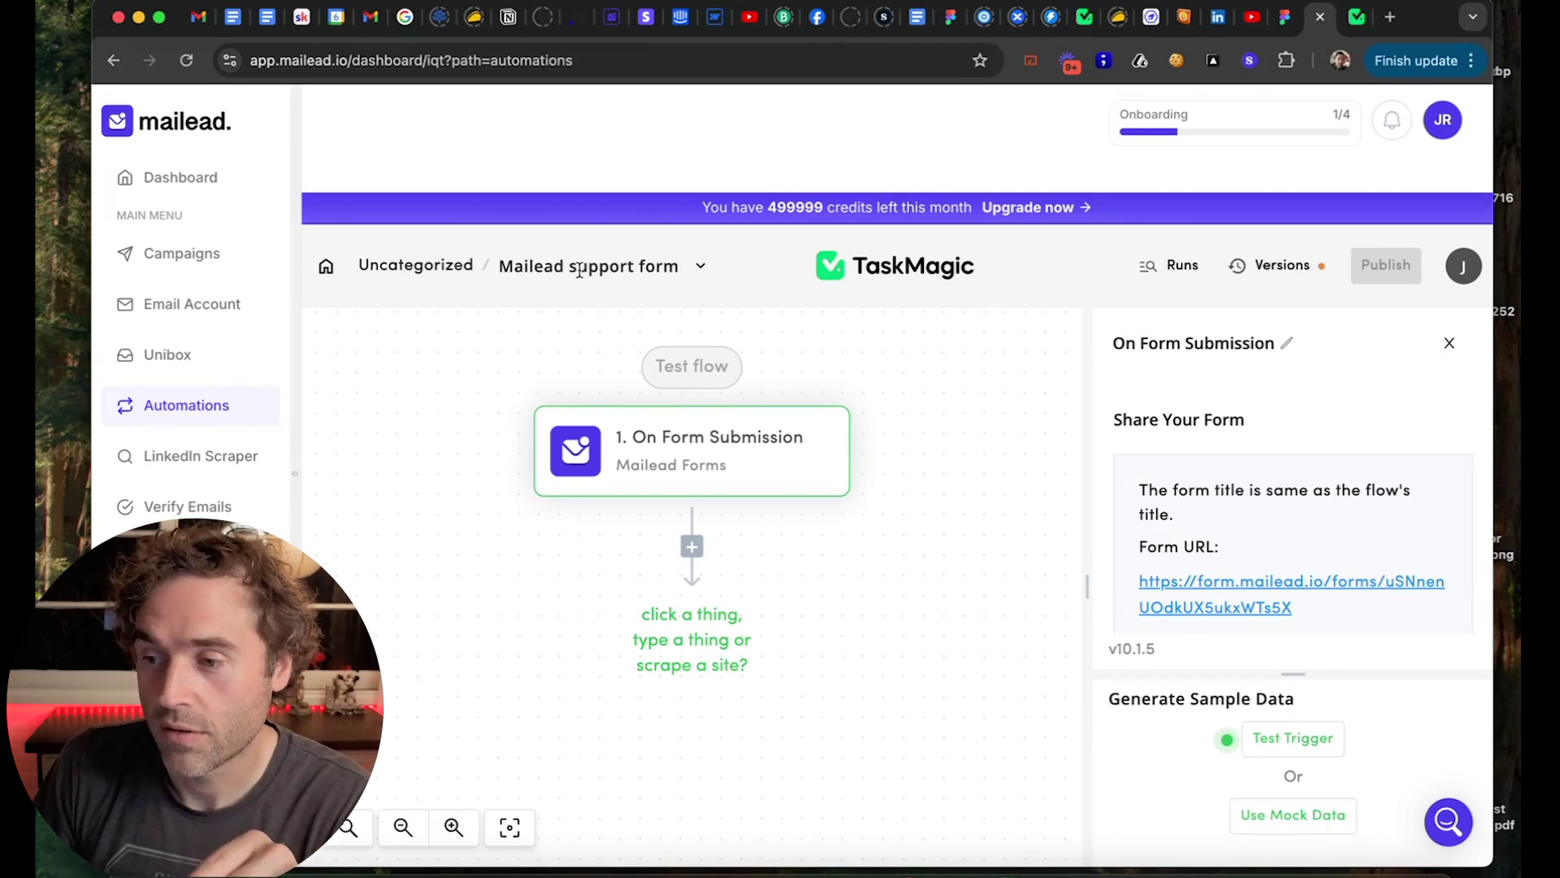
click(327, 276)
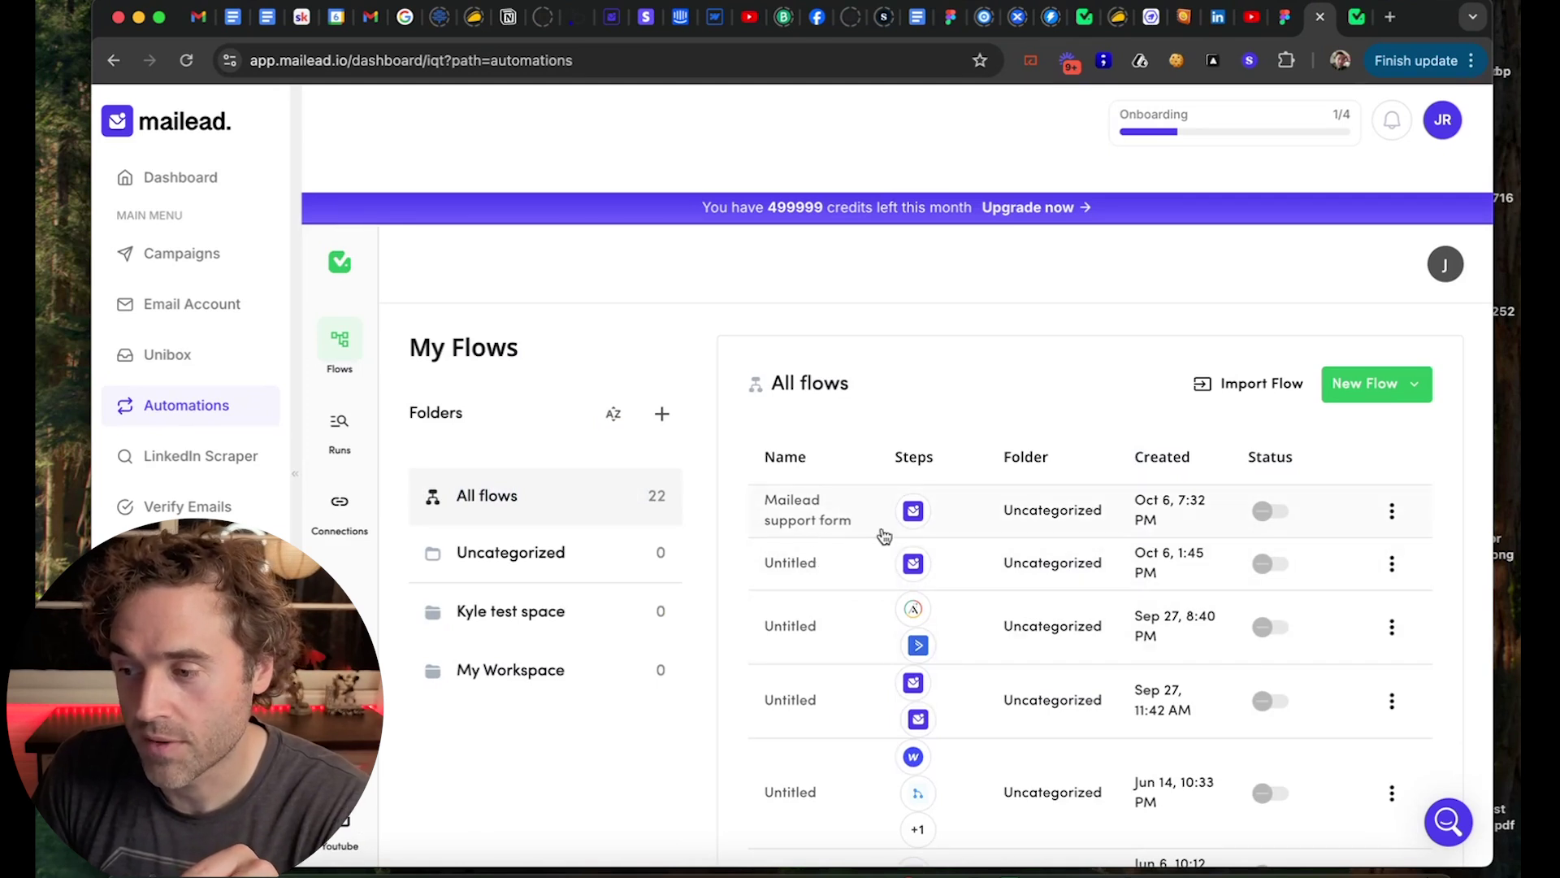
click(810, 523)
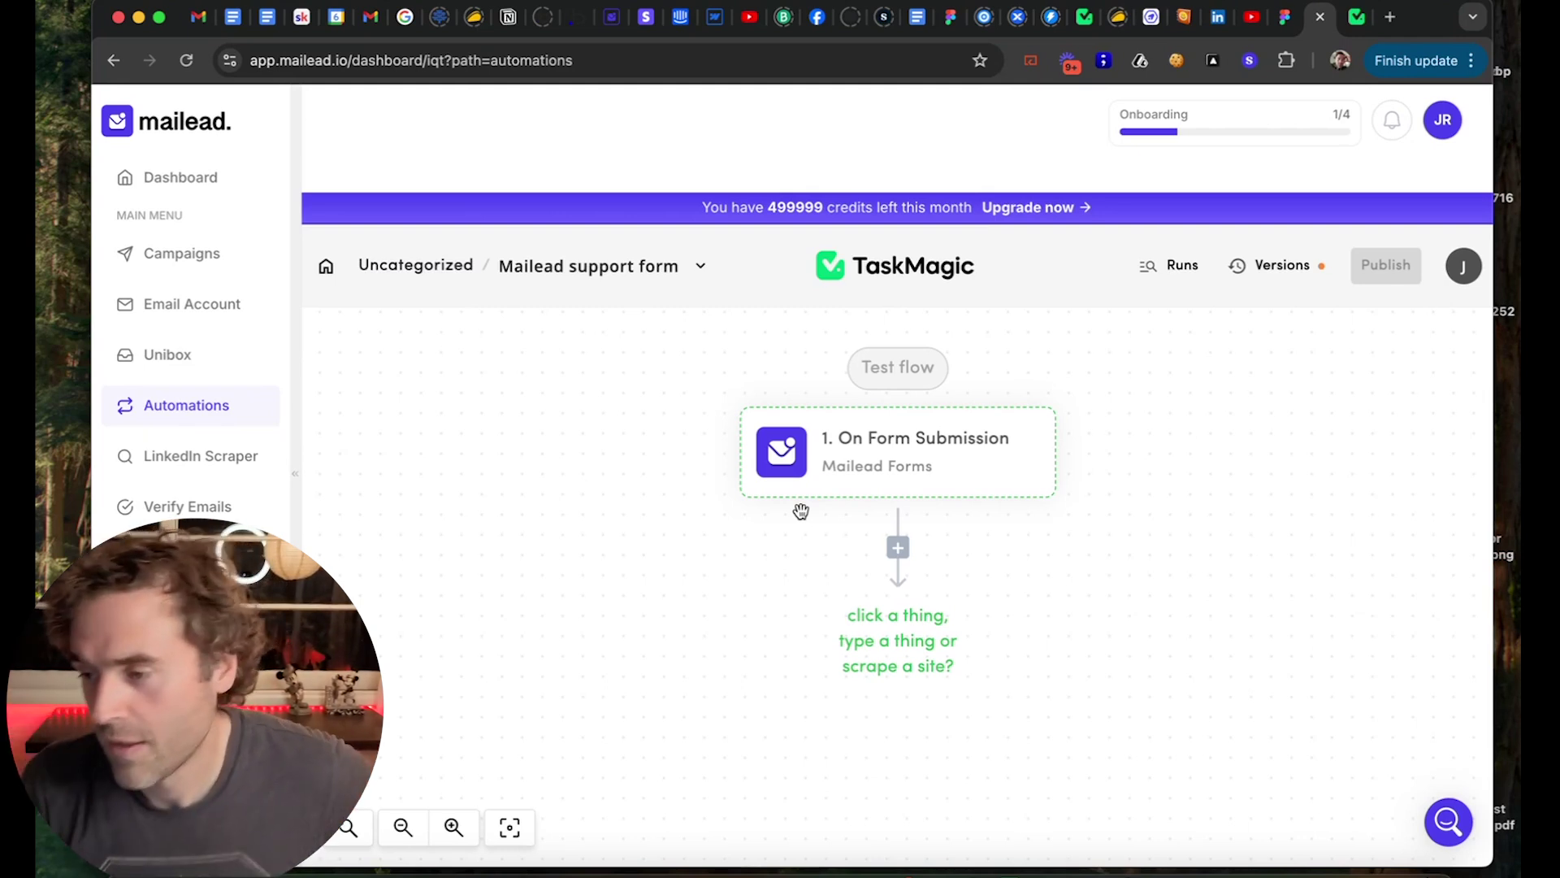
mouse_move(1021, 446)
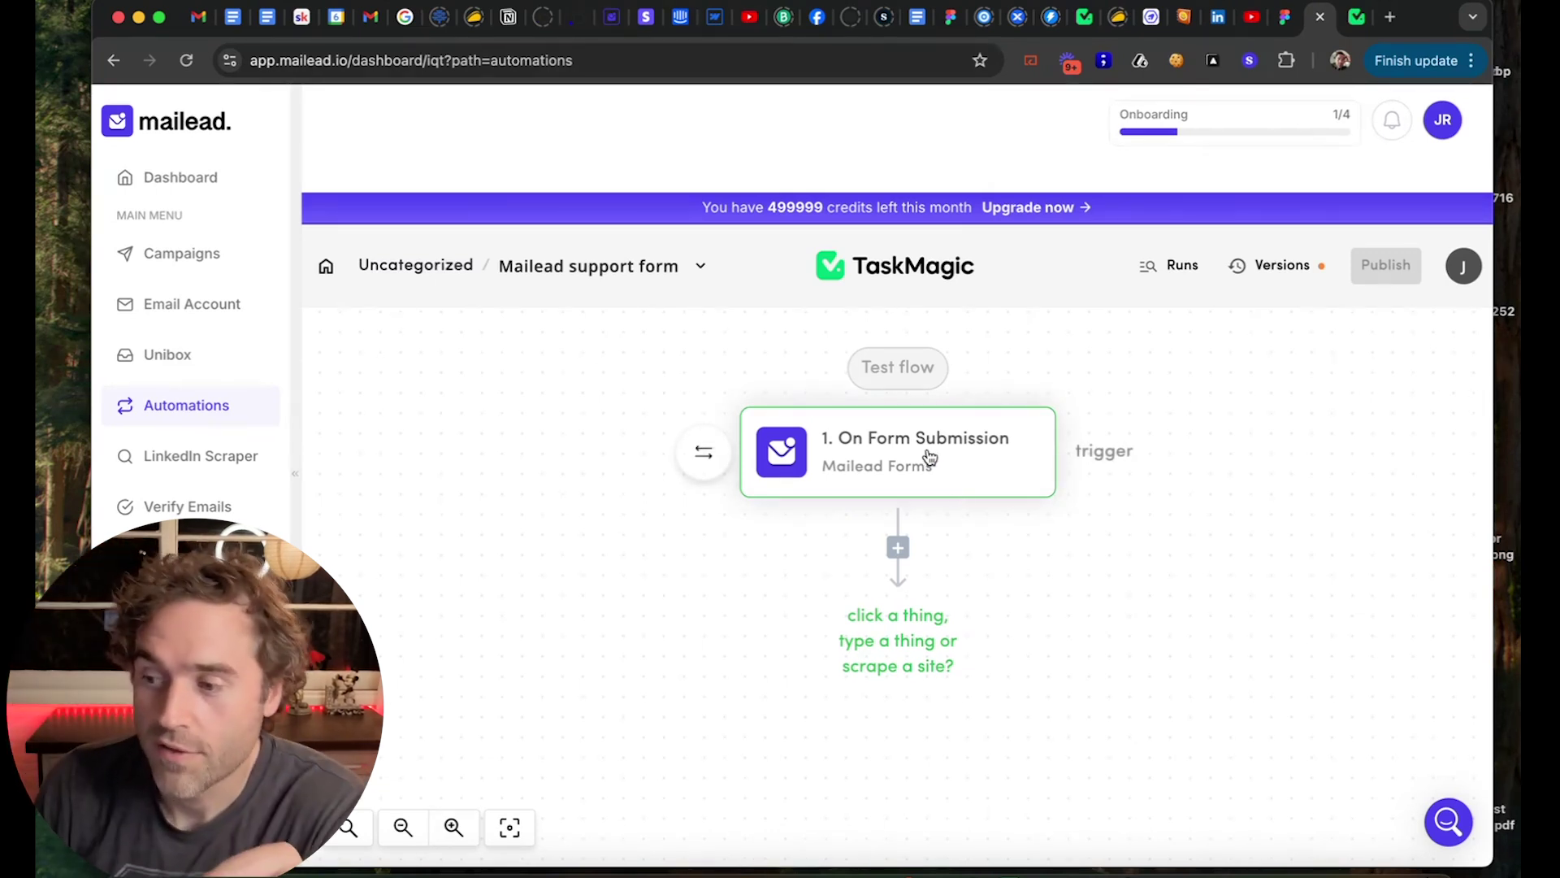
click(900, 460)
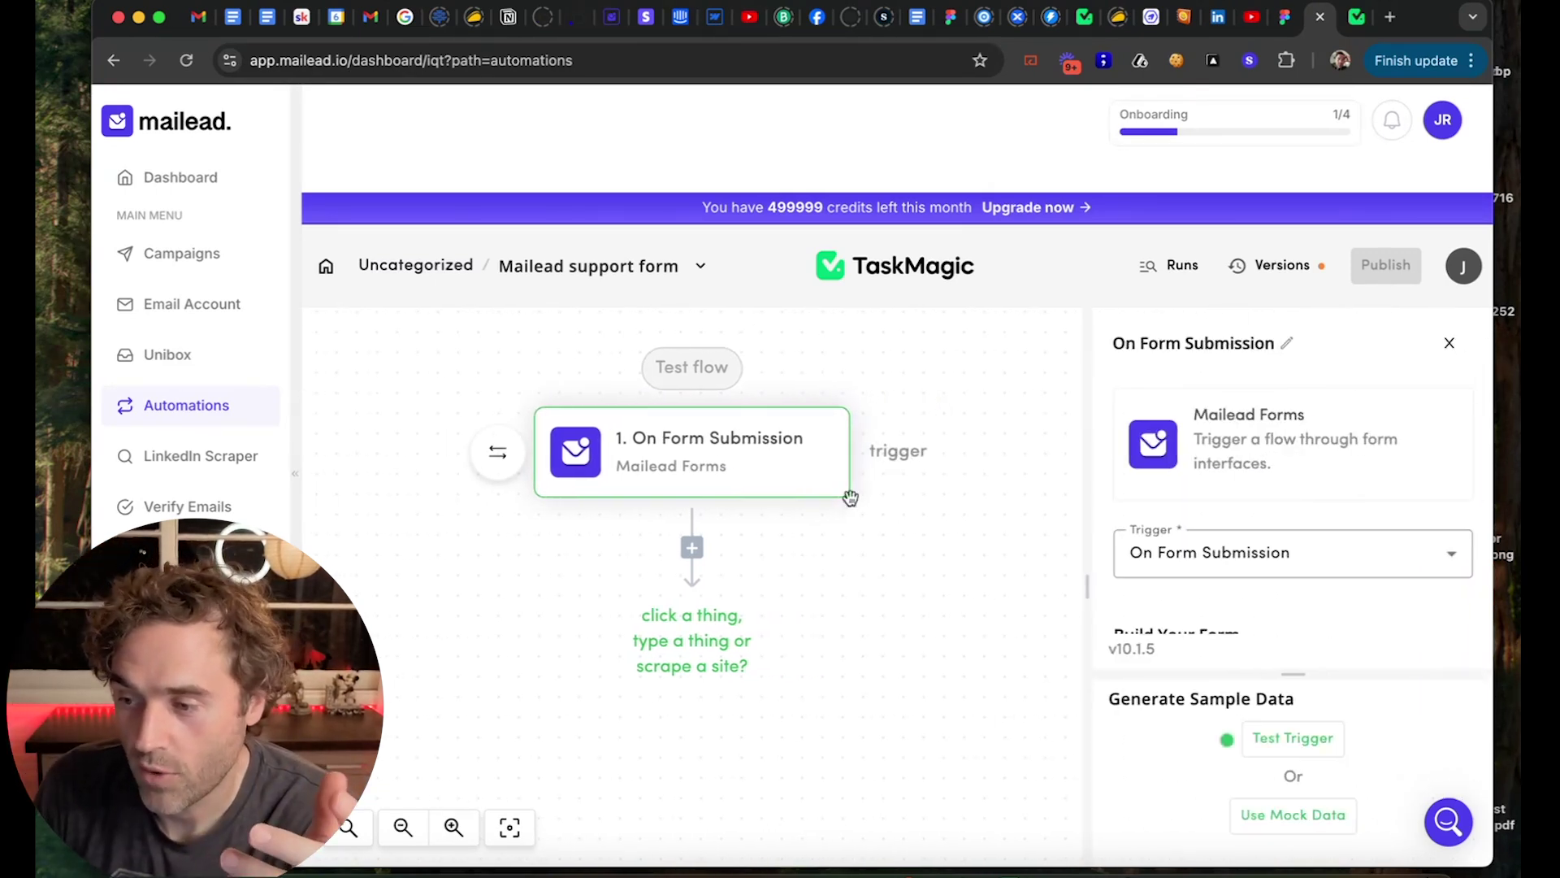
click(693, 550)
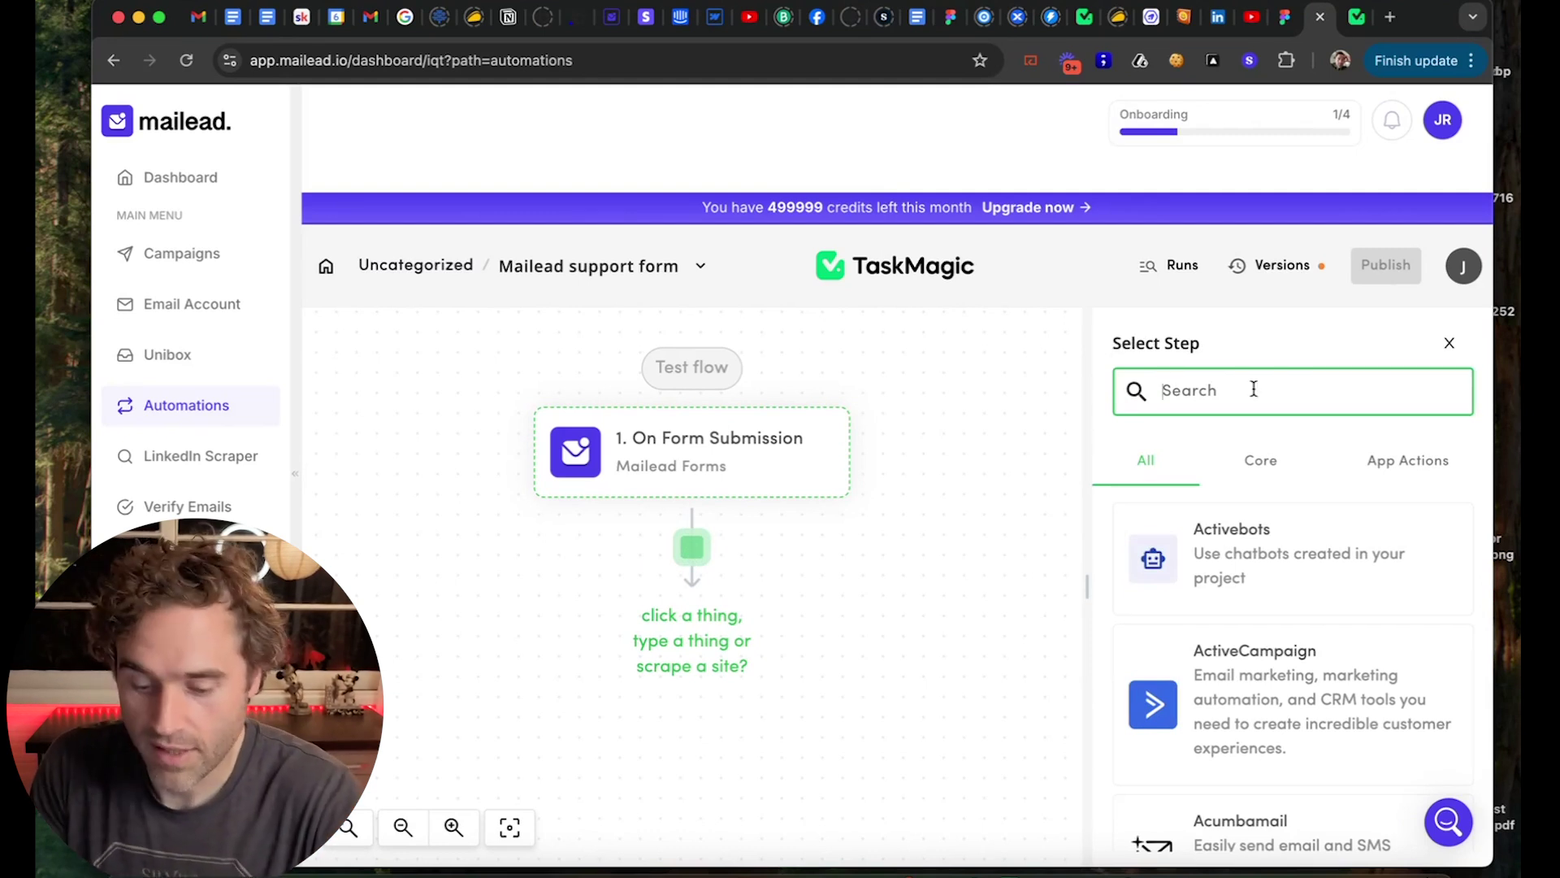
Search the Select Step catalogue for Google Sheets, then Mailead, then HubSpot.
text(gog)
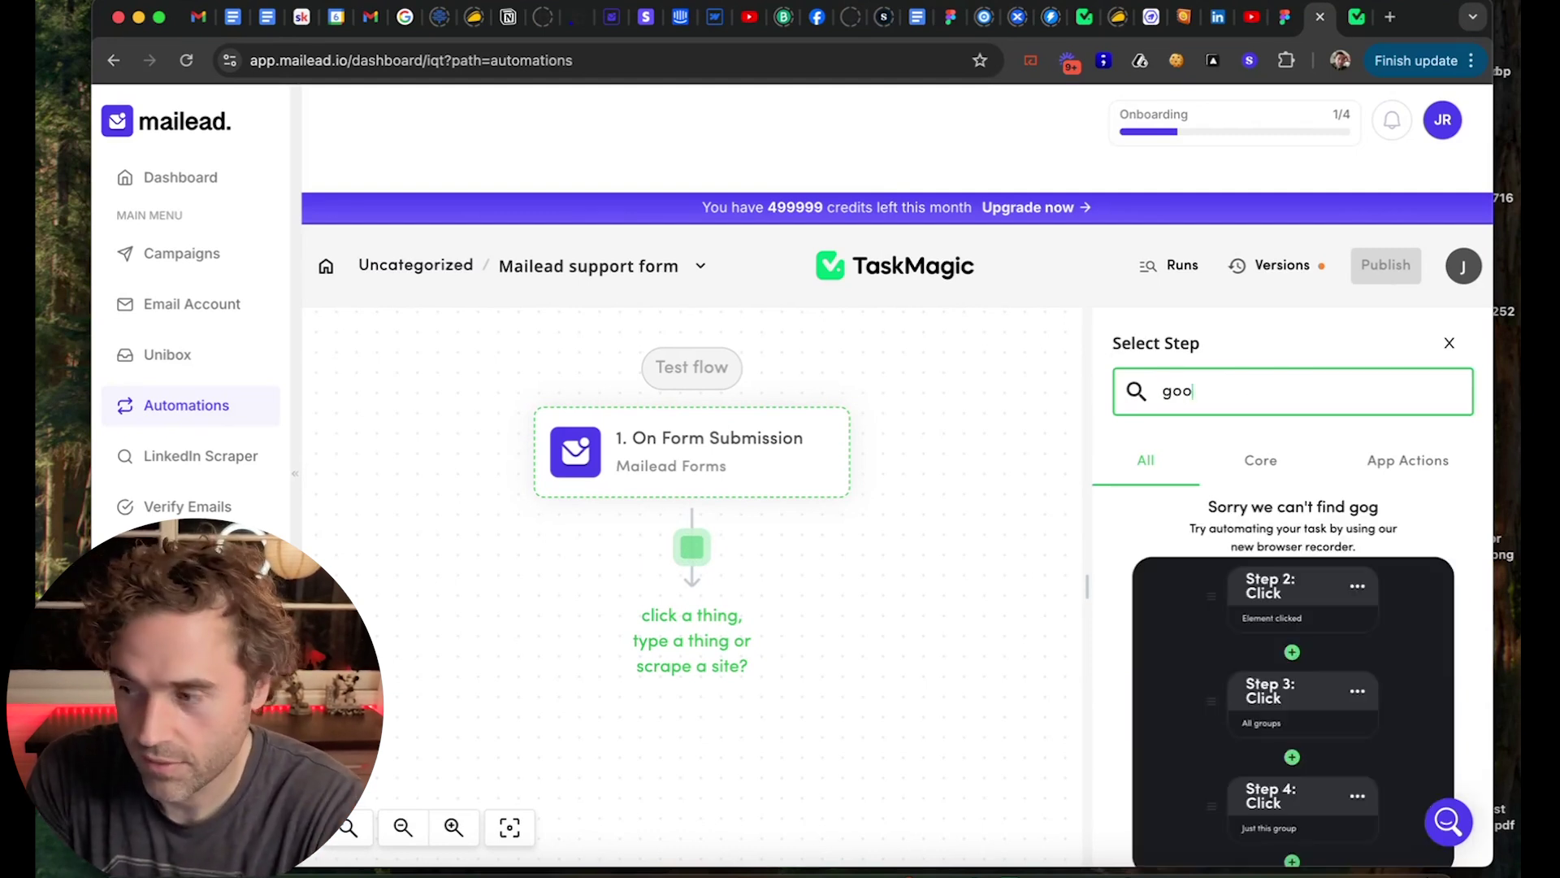
text(gle)
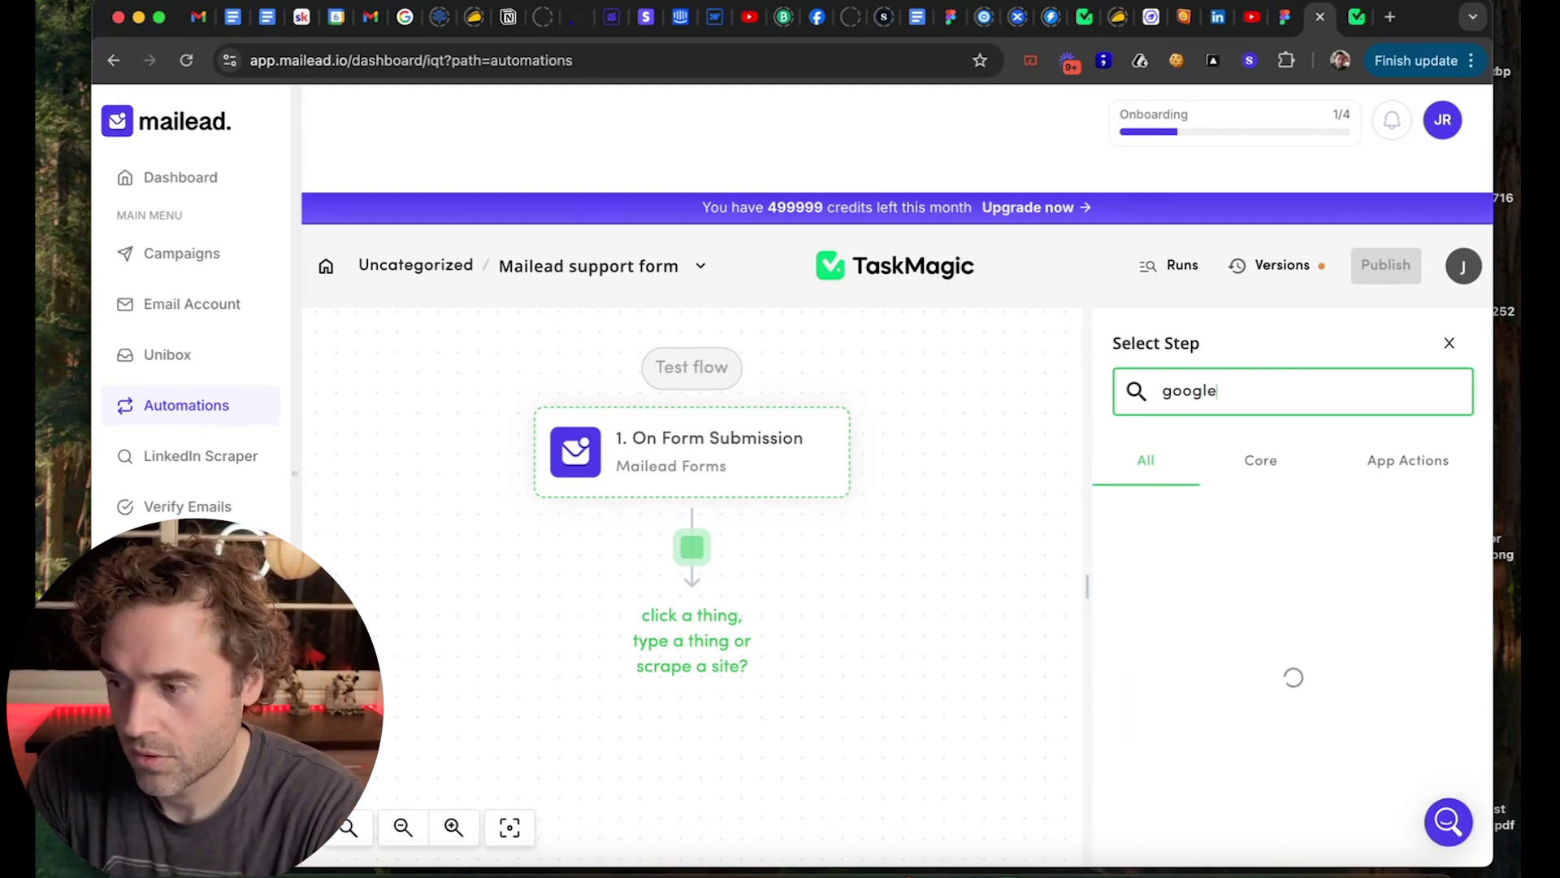
text( shee)
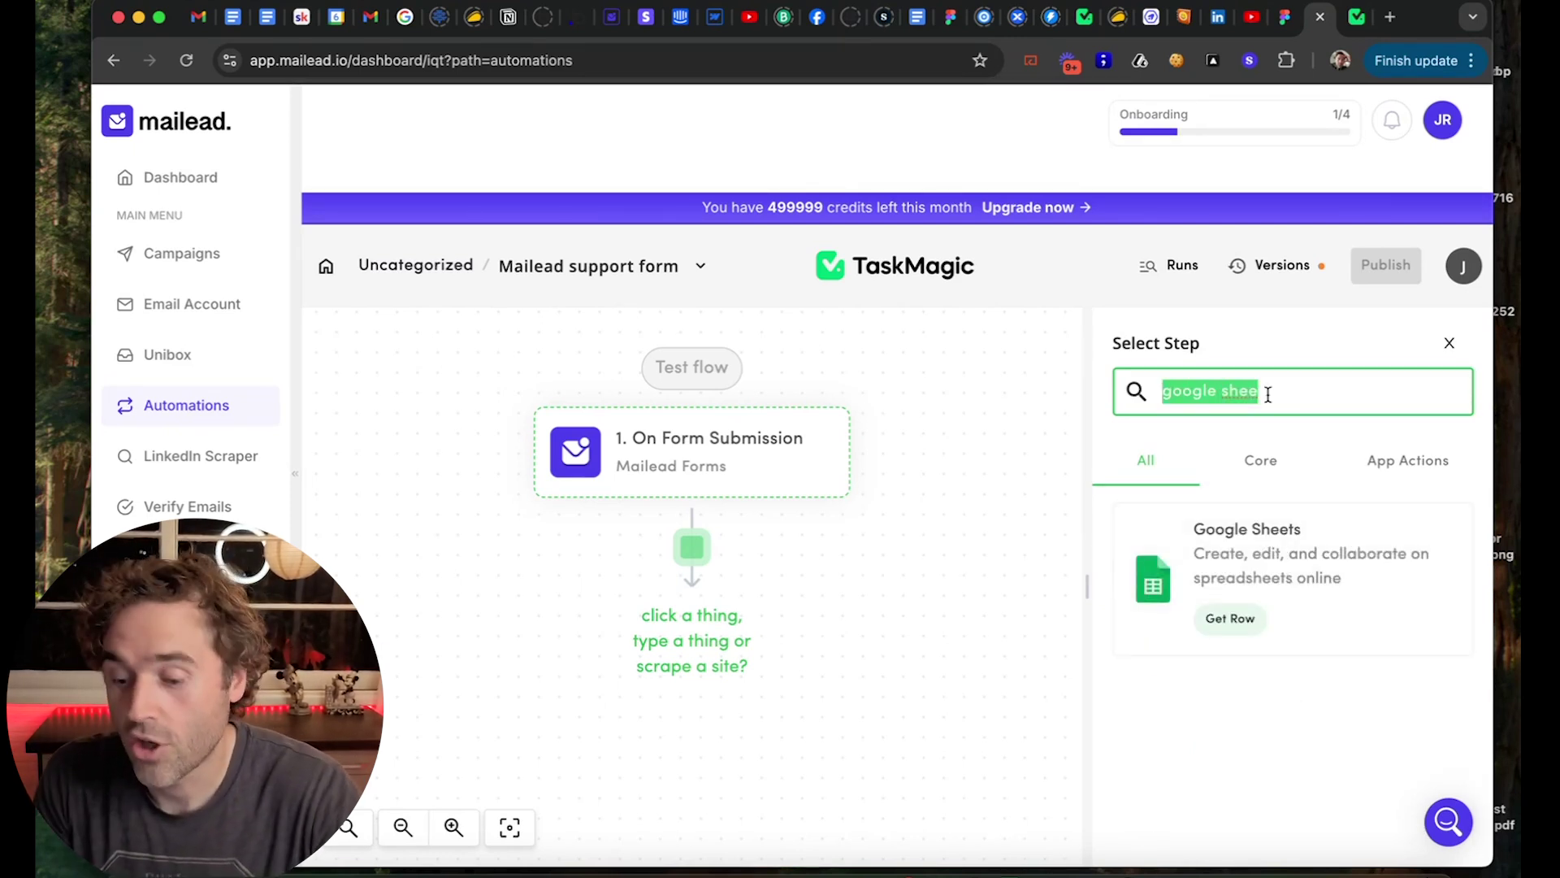
text(mailead)
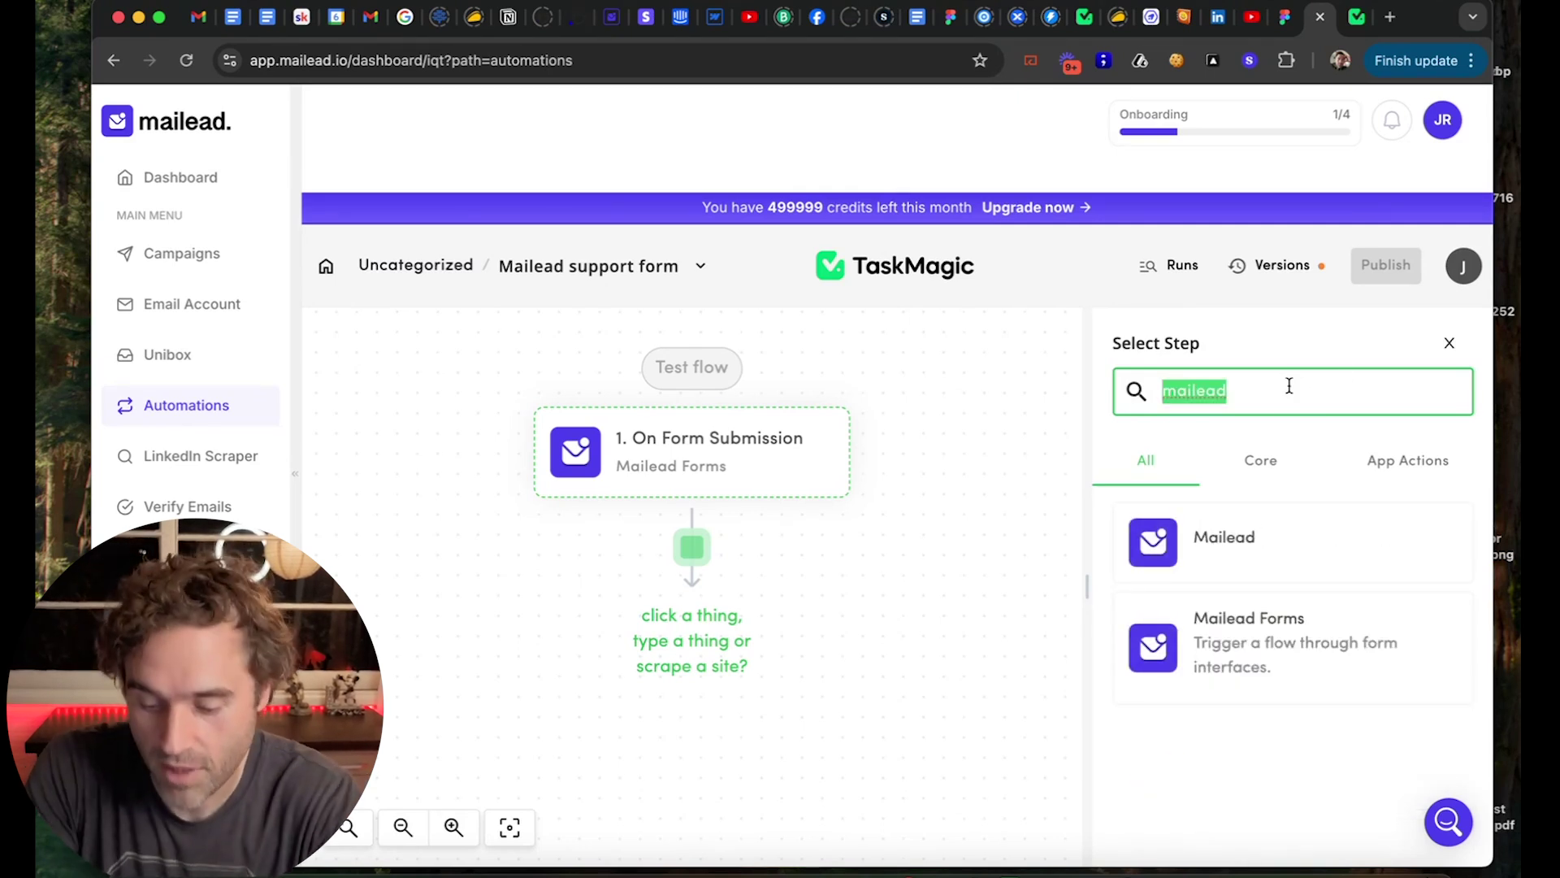
text(bspo)
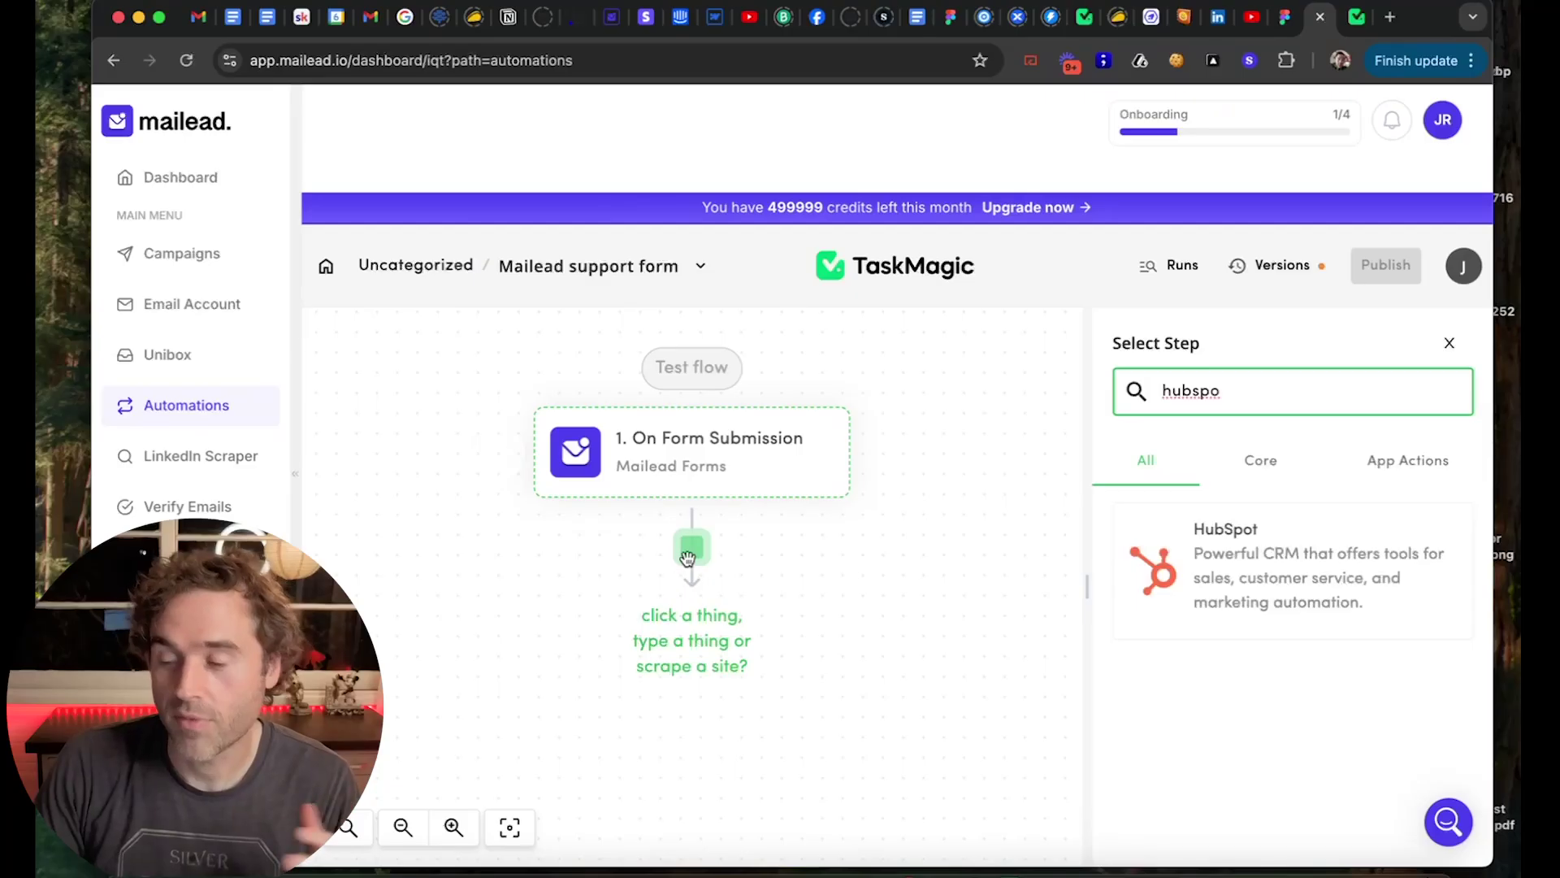
In the On Form Submission trigger, keep Field #4 'Upload Screenshot' as a File field.
click(706, 459)
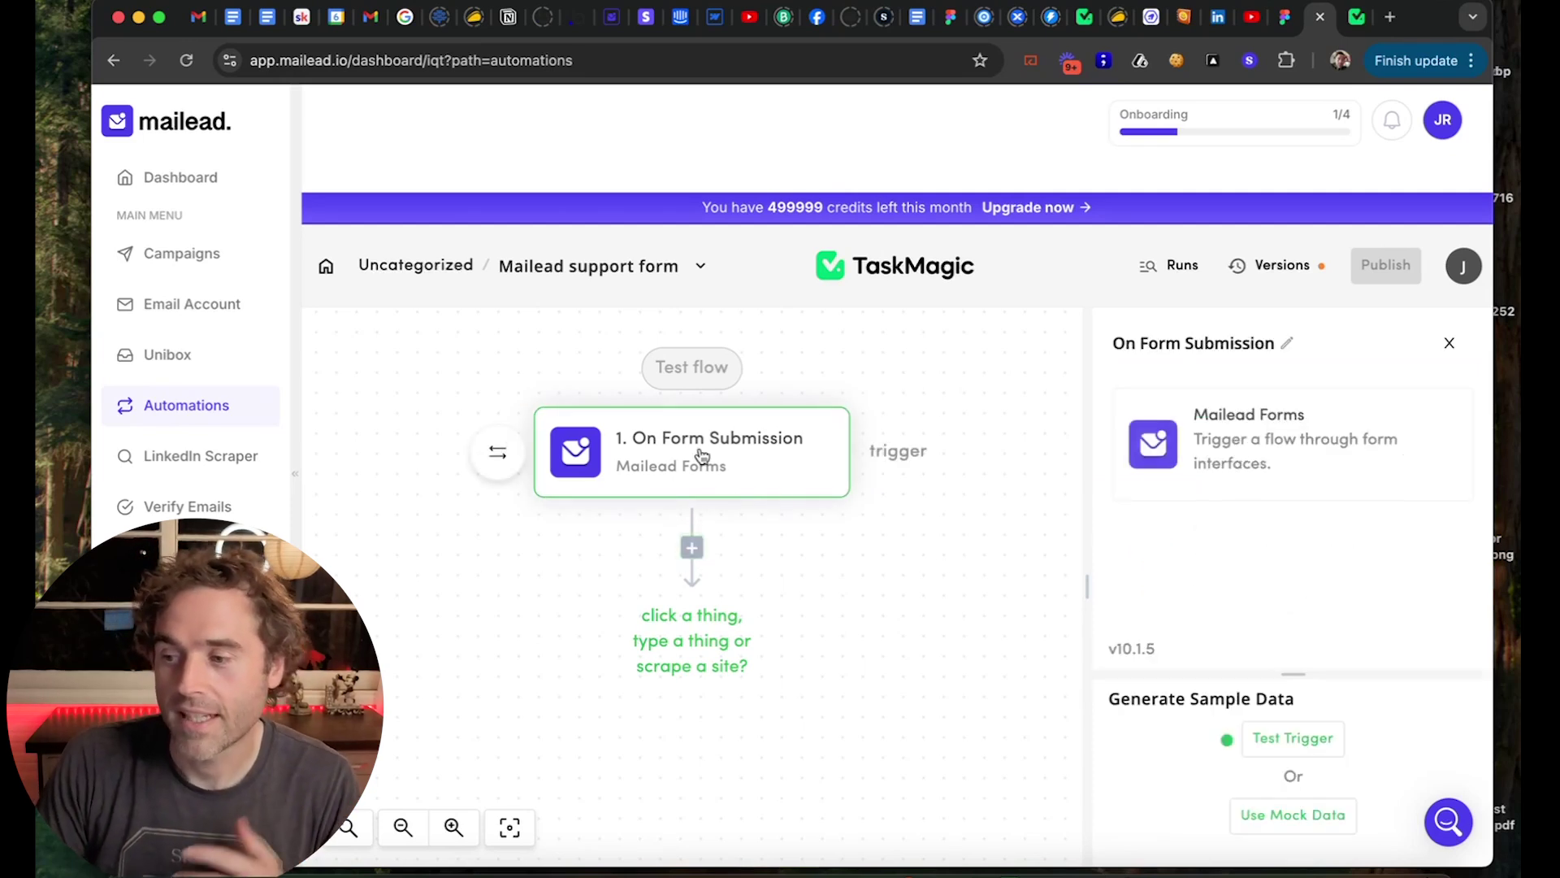
scroll(1300, 478, down, 5)
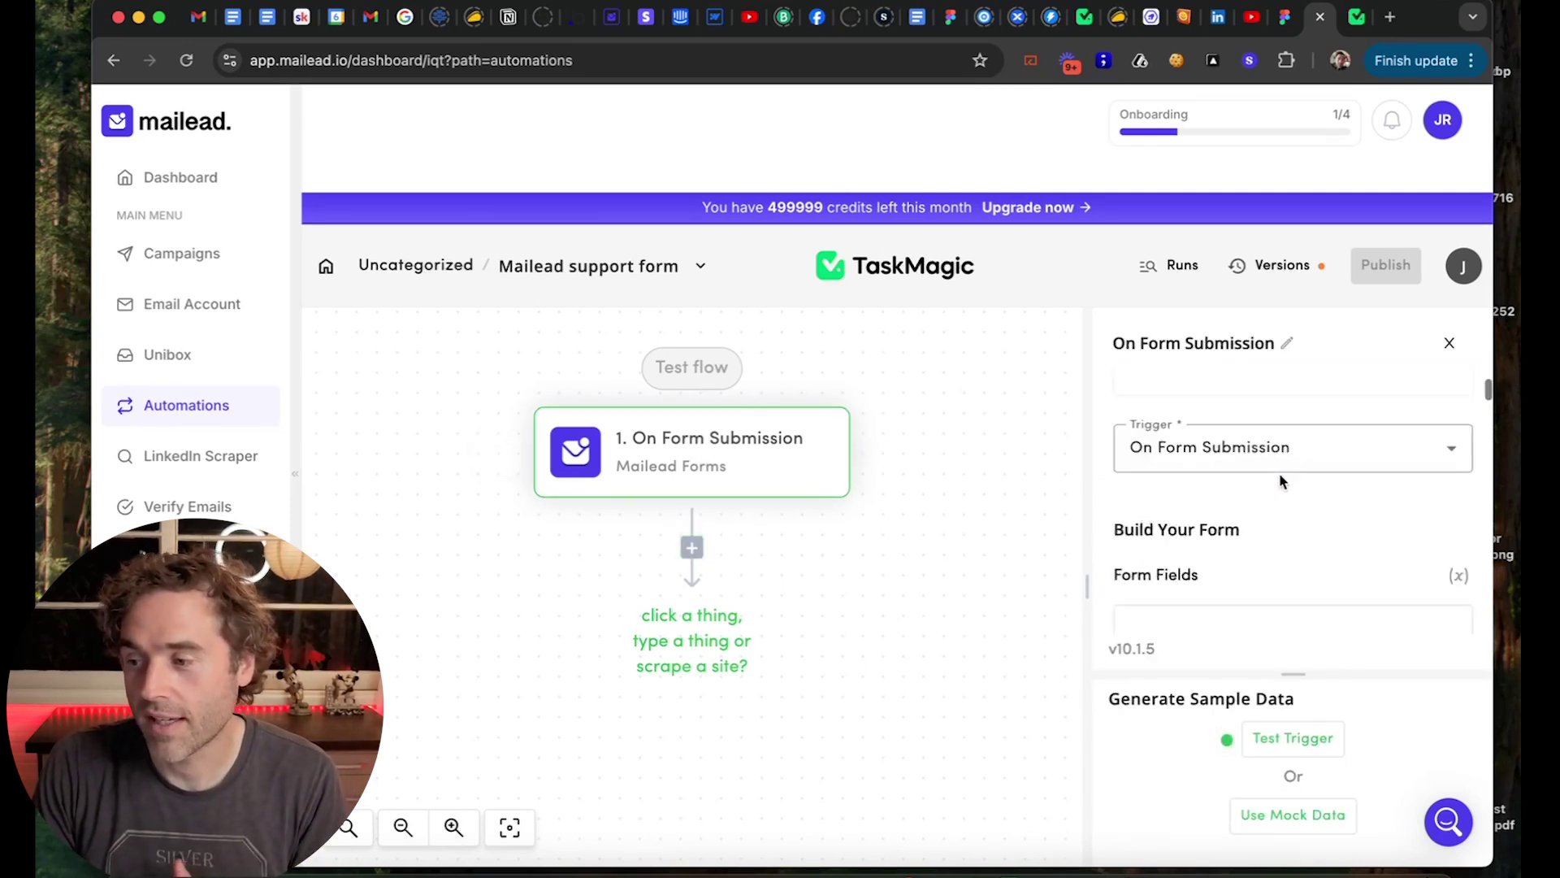
scroll(1281, 481, down, 10)
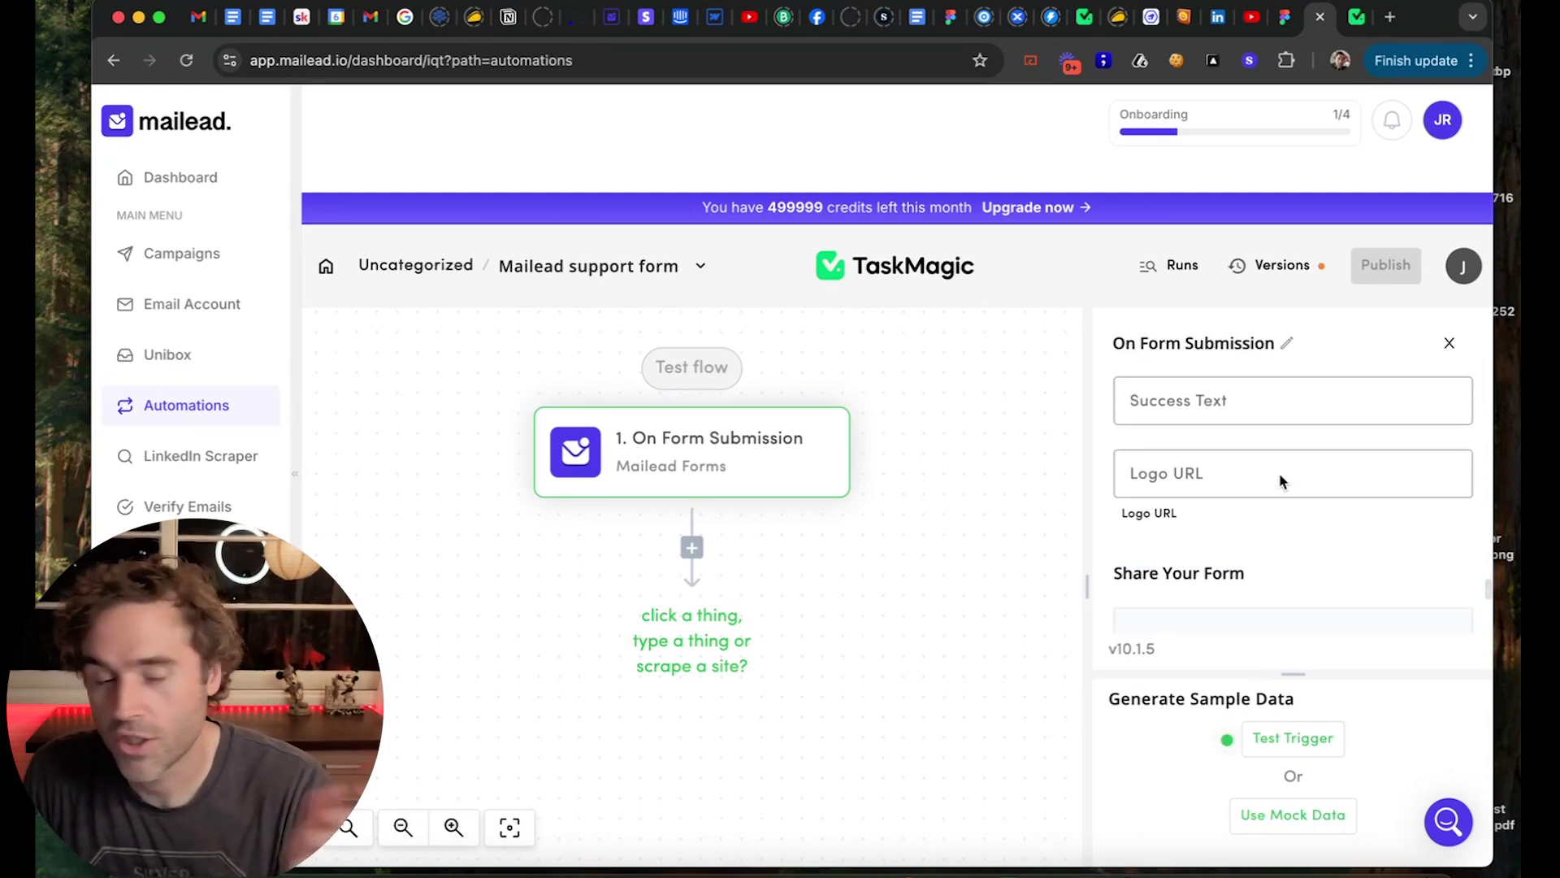
scroll(1281, 481, down, 8)
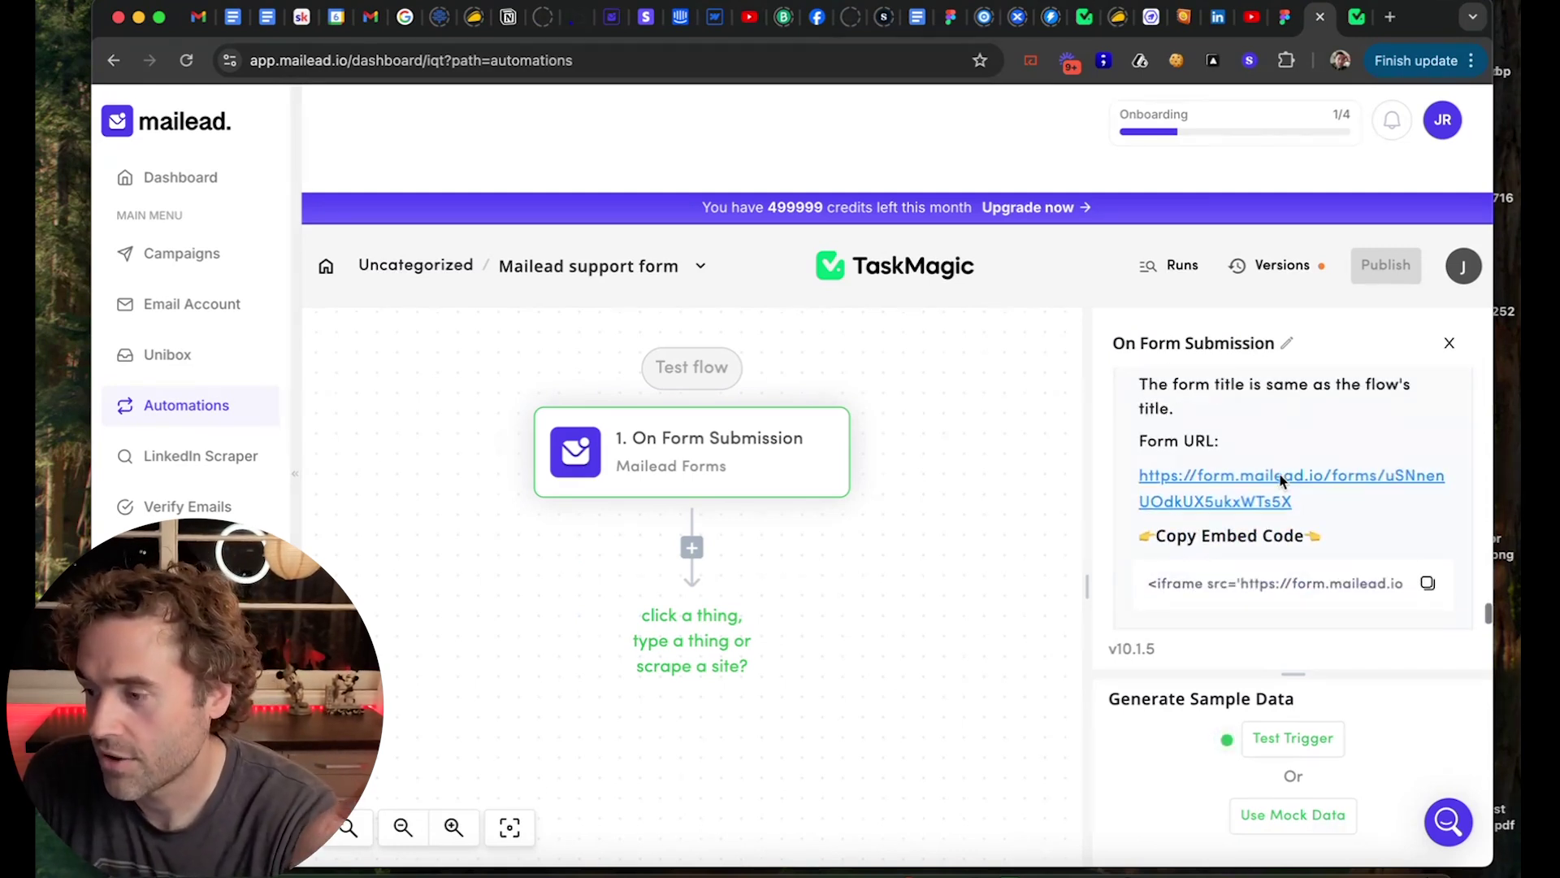
scroll(1281, 481, up, 8)
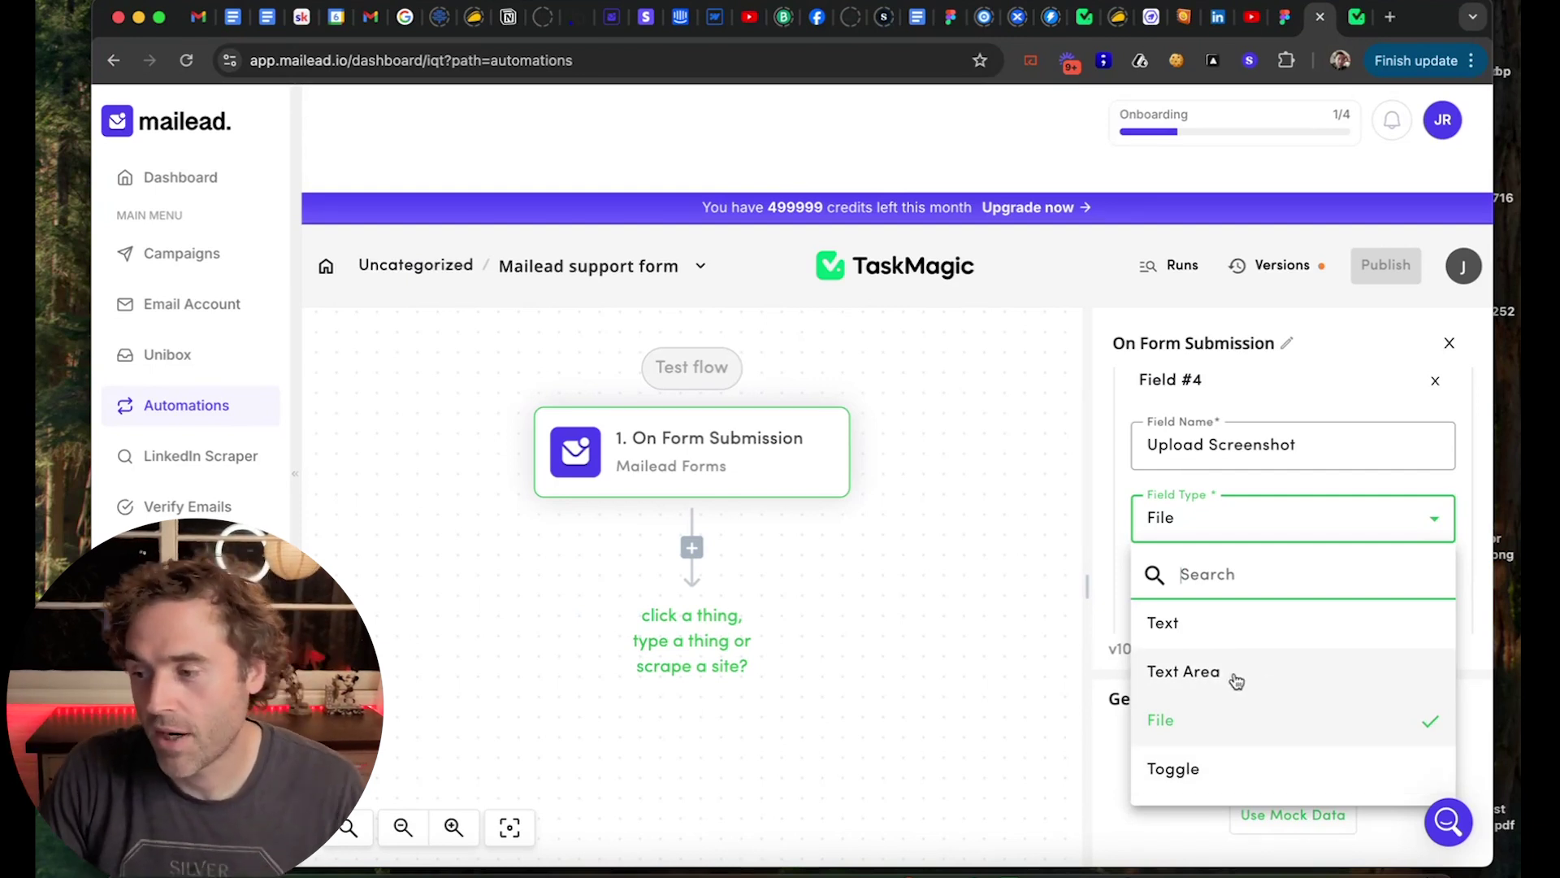
click(1123, 533)
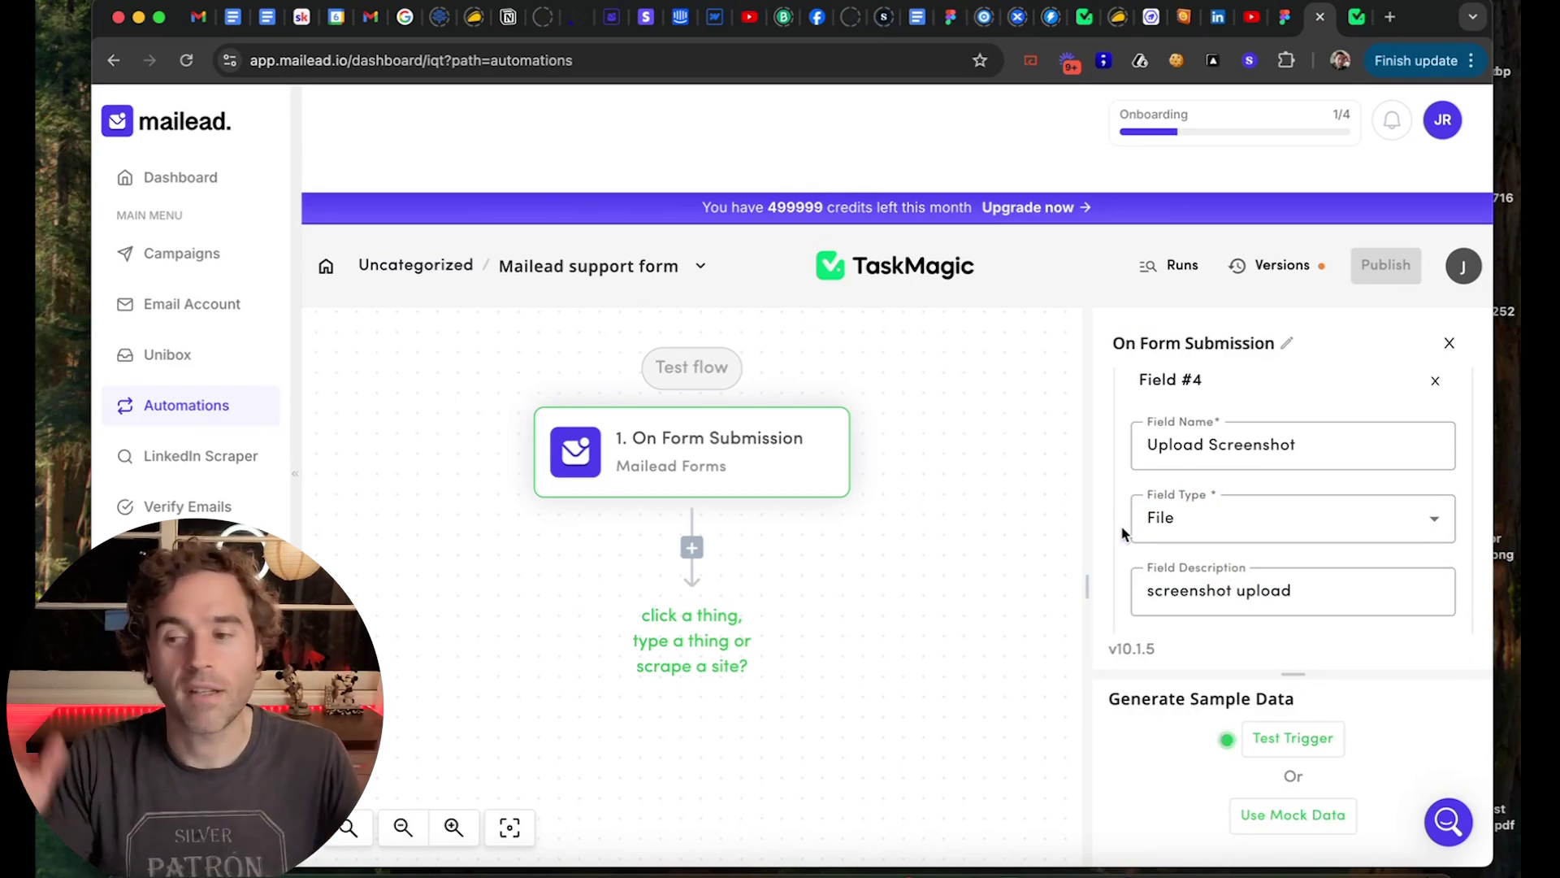
Replace the Button Text 'Submit' with 'Subscribe Now' under Design Your Form.
scroll(1123, 532, down, 5)
scroll(1123, 533, up, 3)
scroll(1123, 532, down, 2)
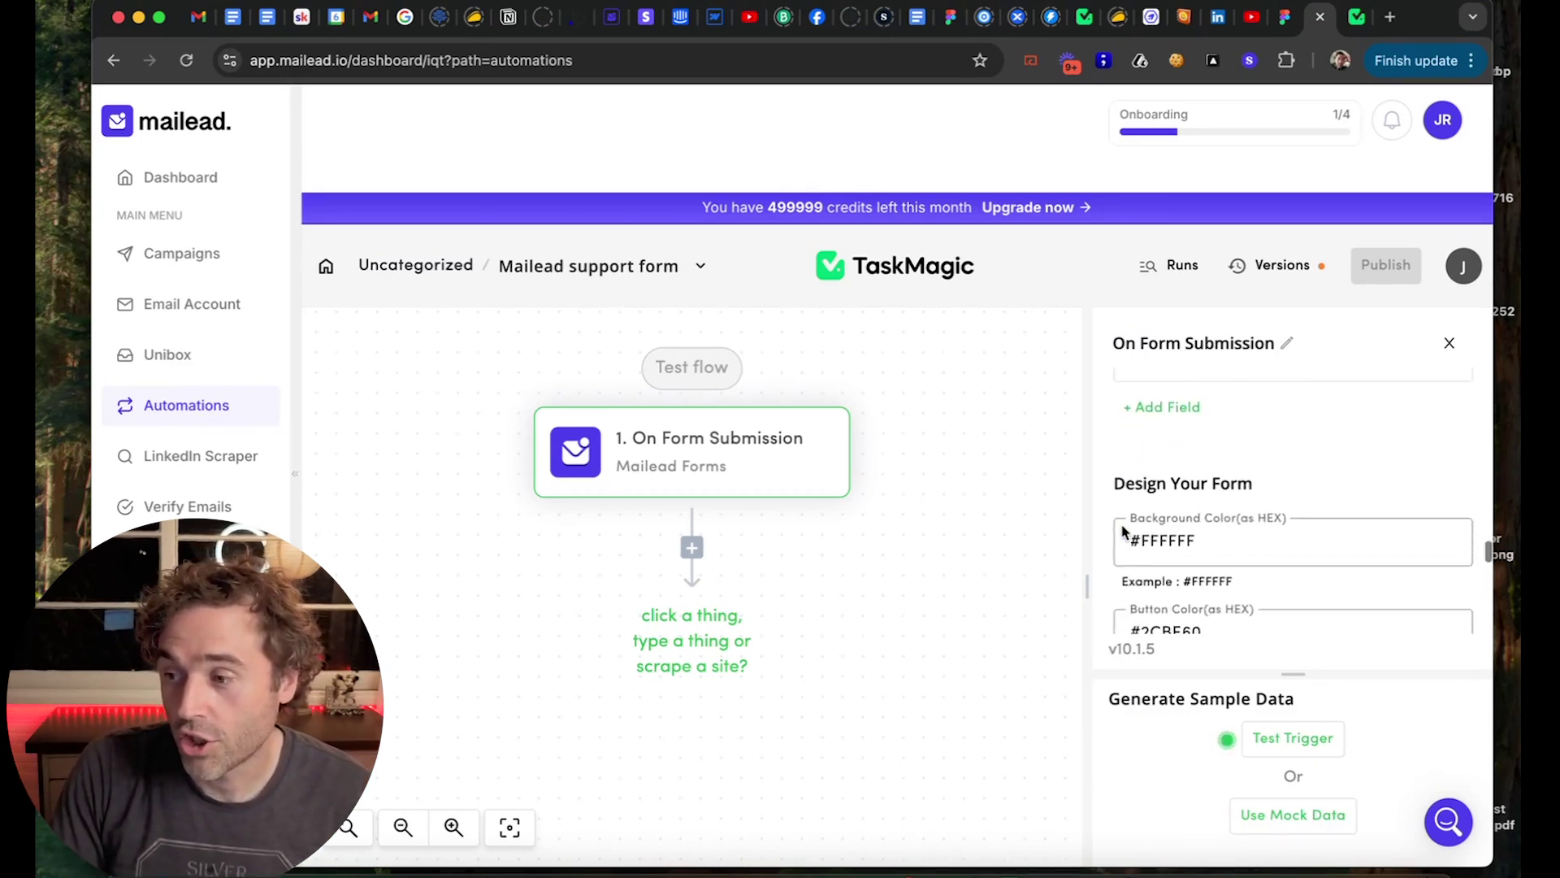
scroll(1125, 532, down, 1)
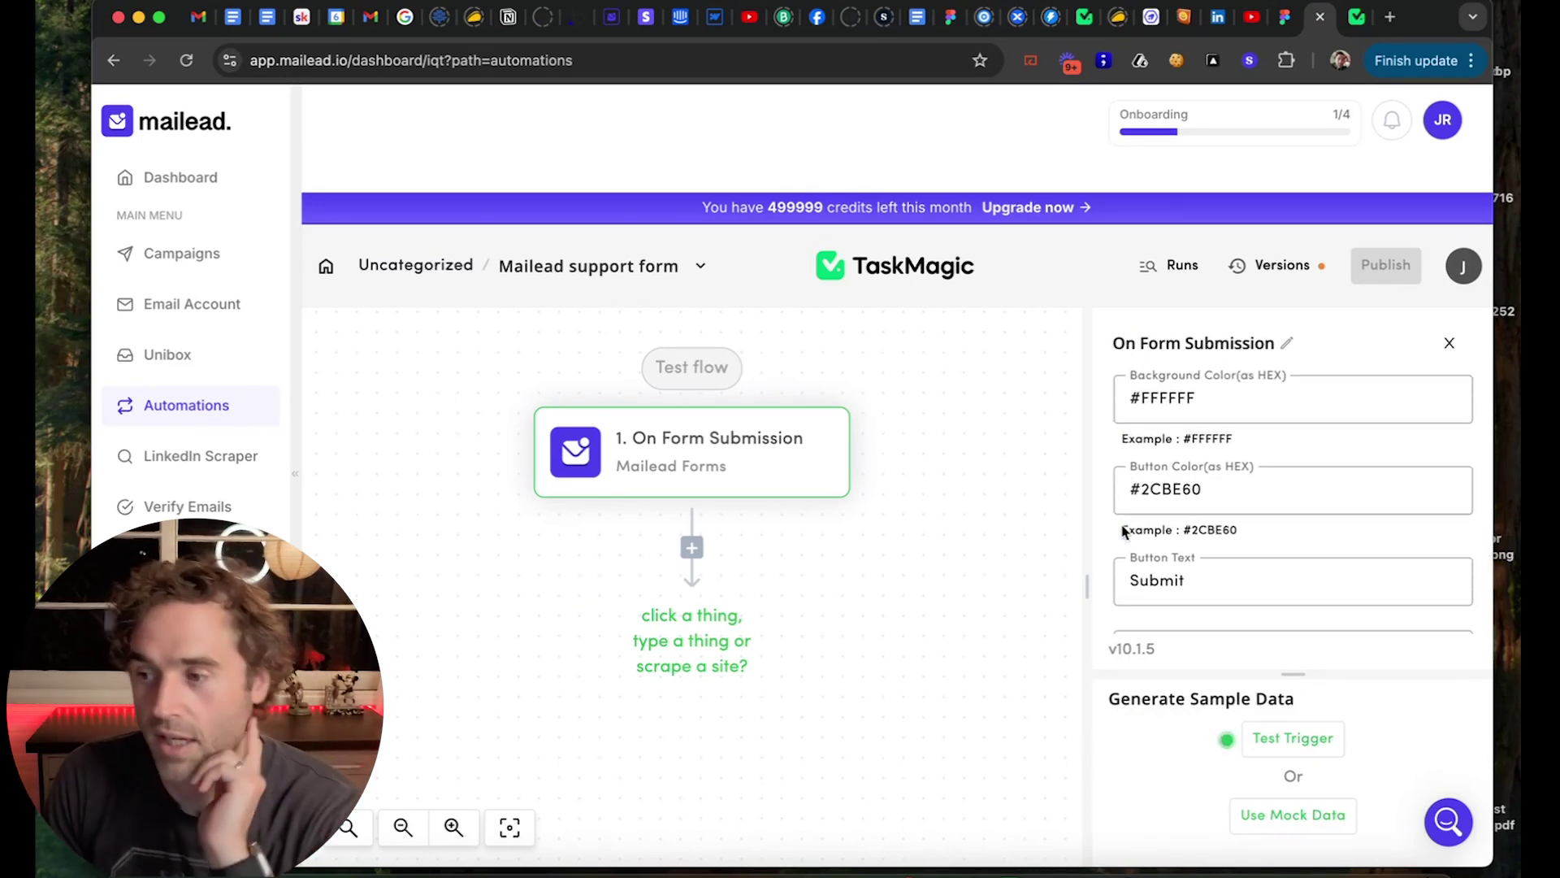
scroll(1123, 532, up, 1)
scroll(1123, 532, down, 1)
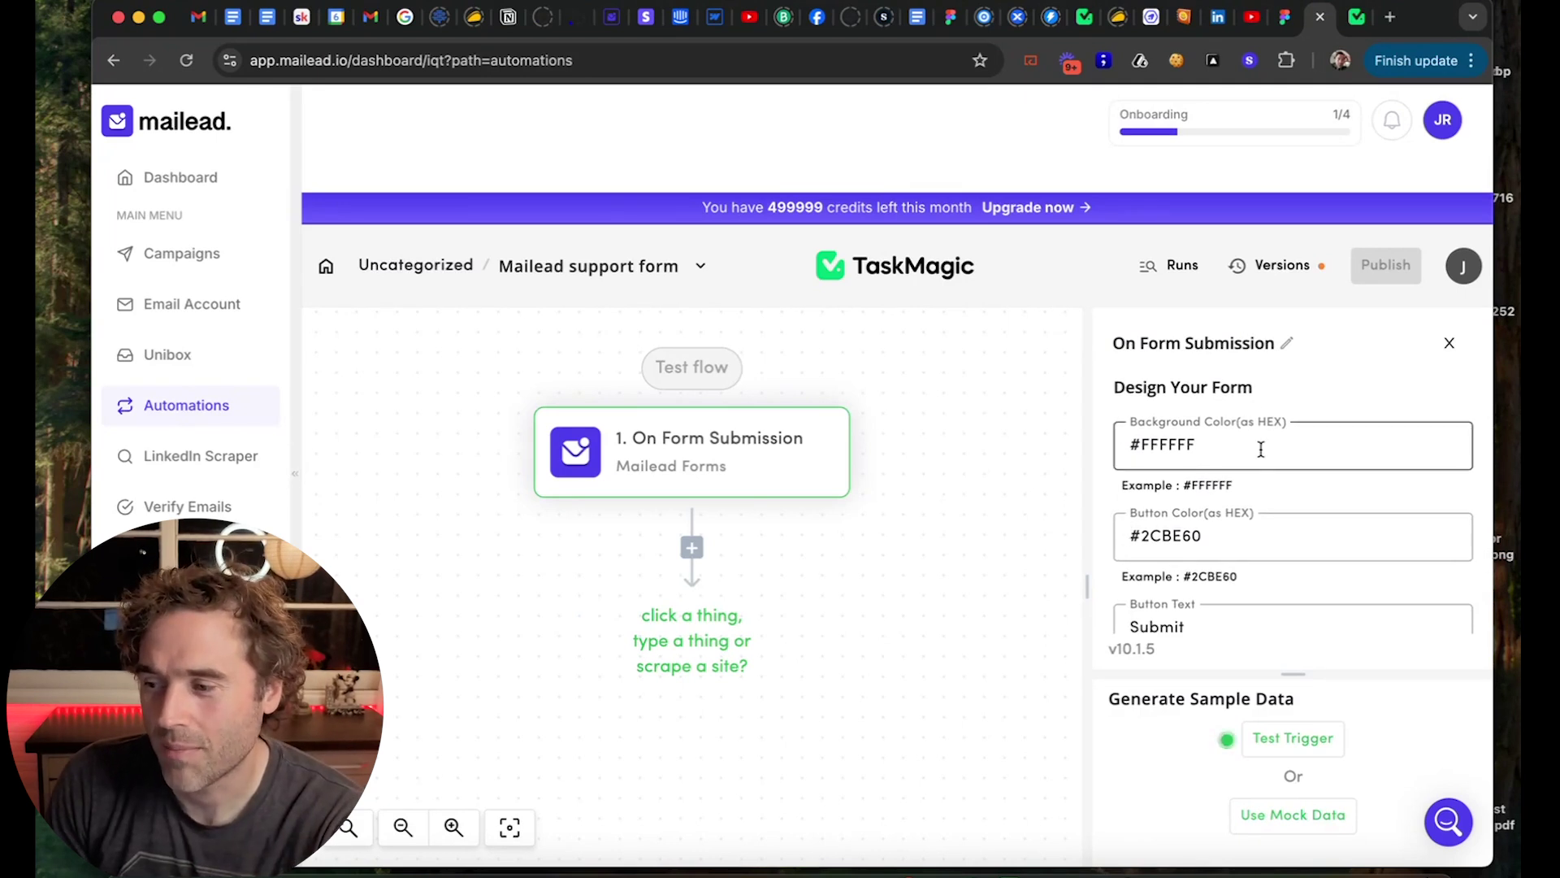
scroll(1264, 453, down, 1)
scroll(1243, 496, down, 1)
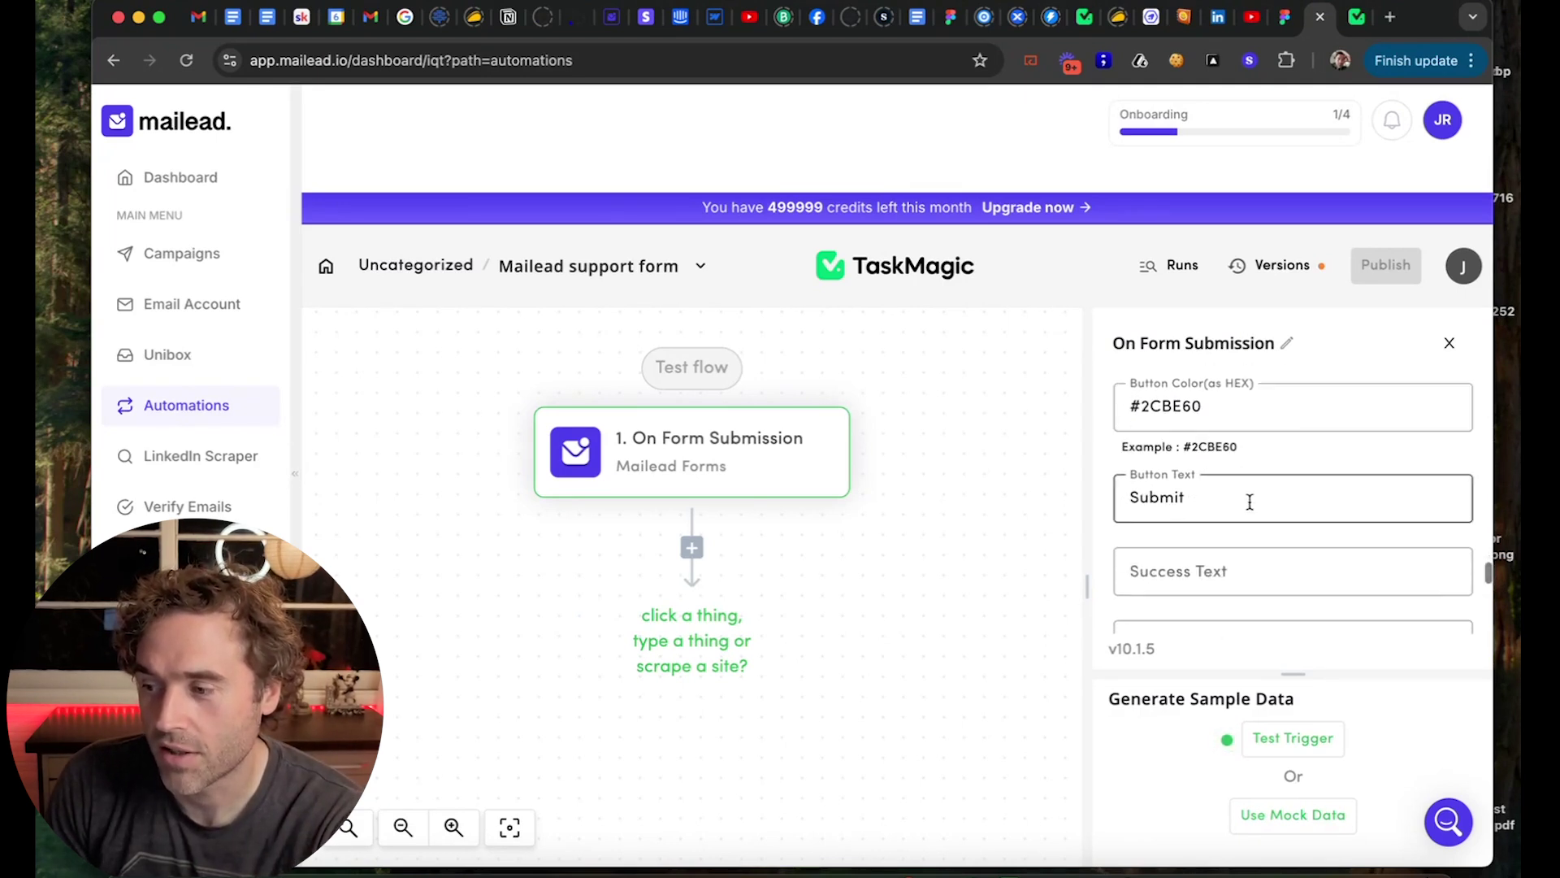
double_click(1173, 498)
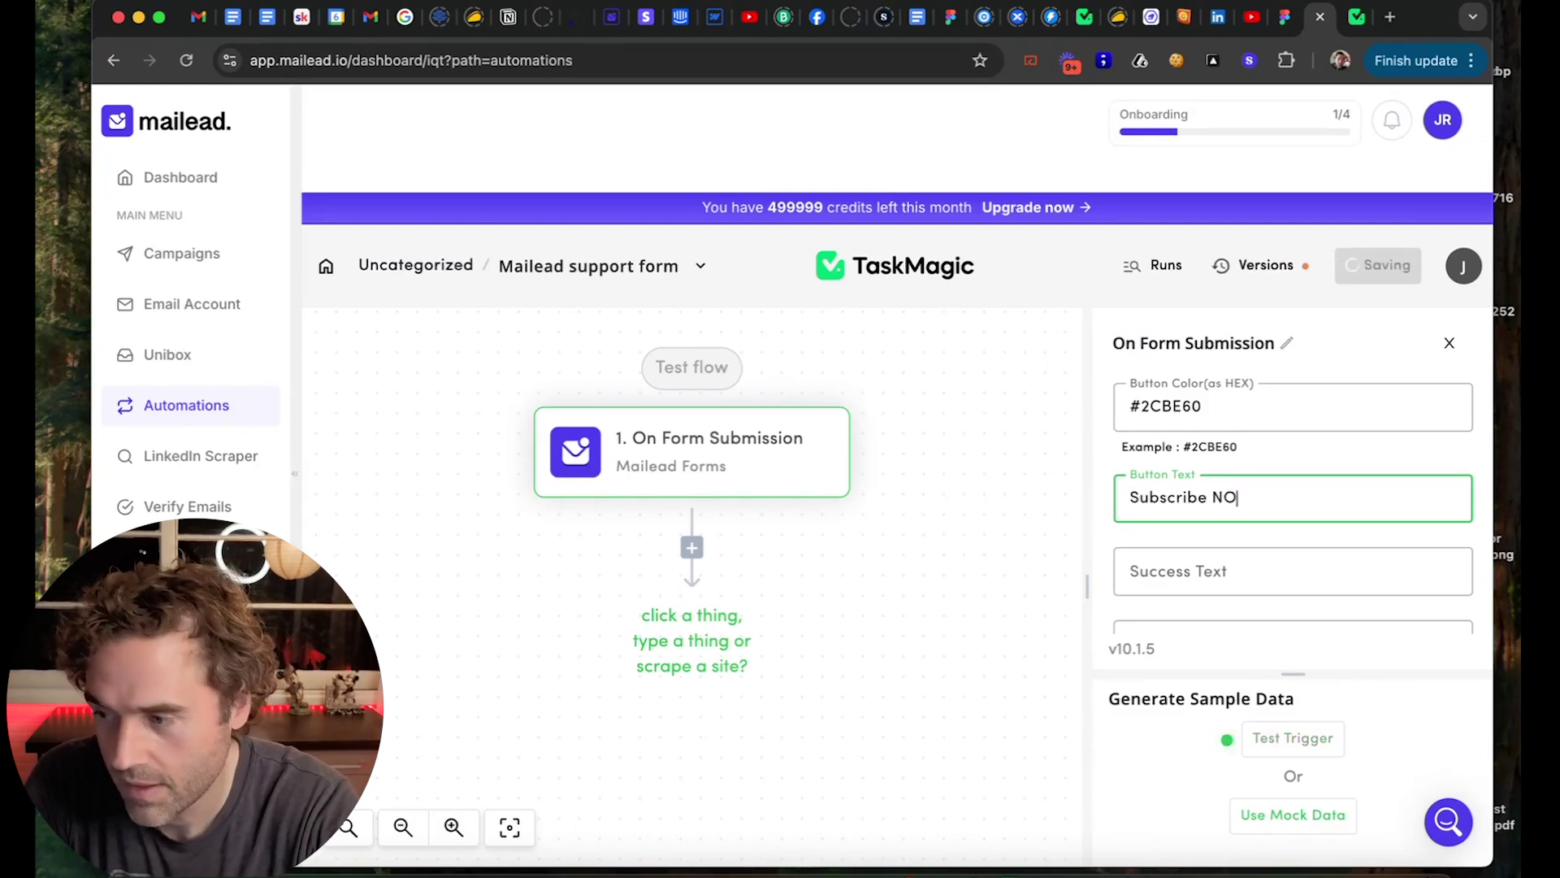
text(Subscribe Now)
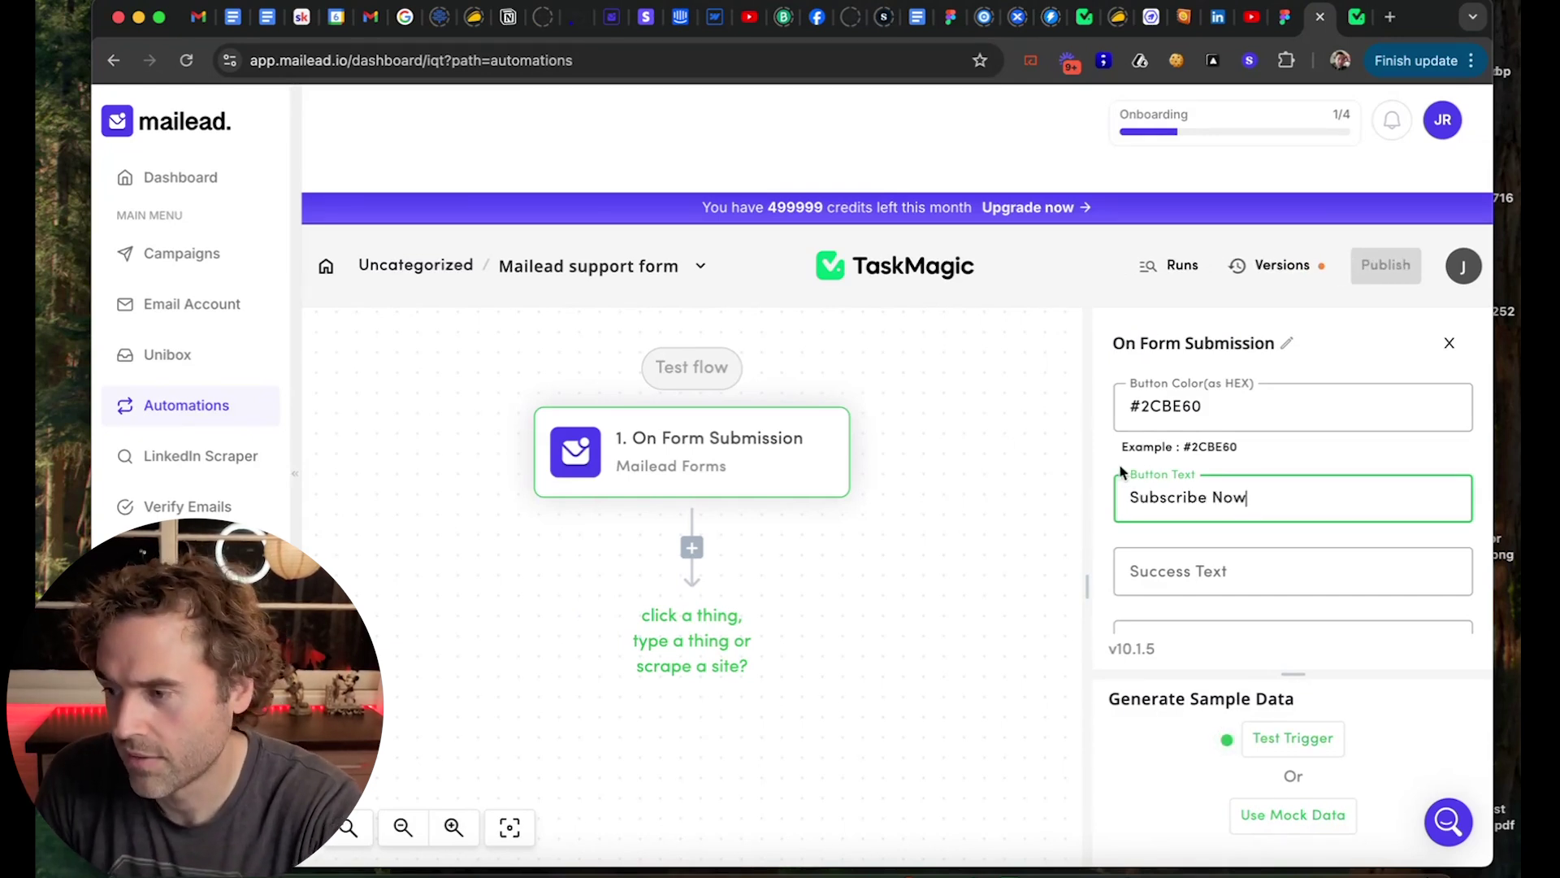
Open the public form page via the Form URL to preview the new button.
scroll(1300, 501, down, 5)
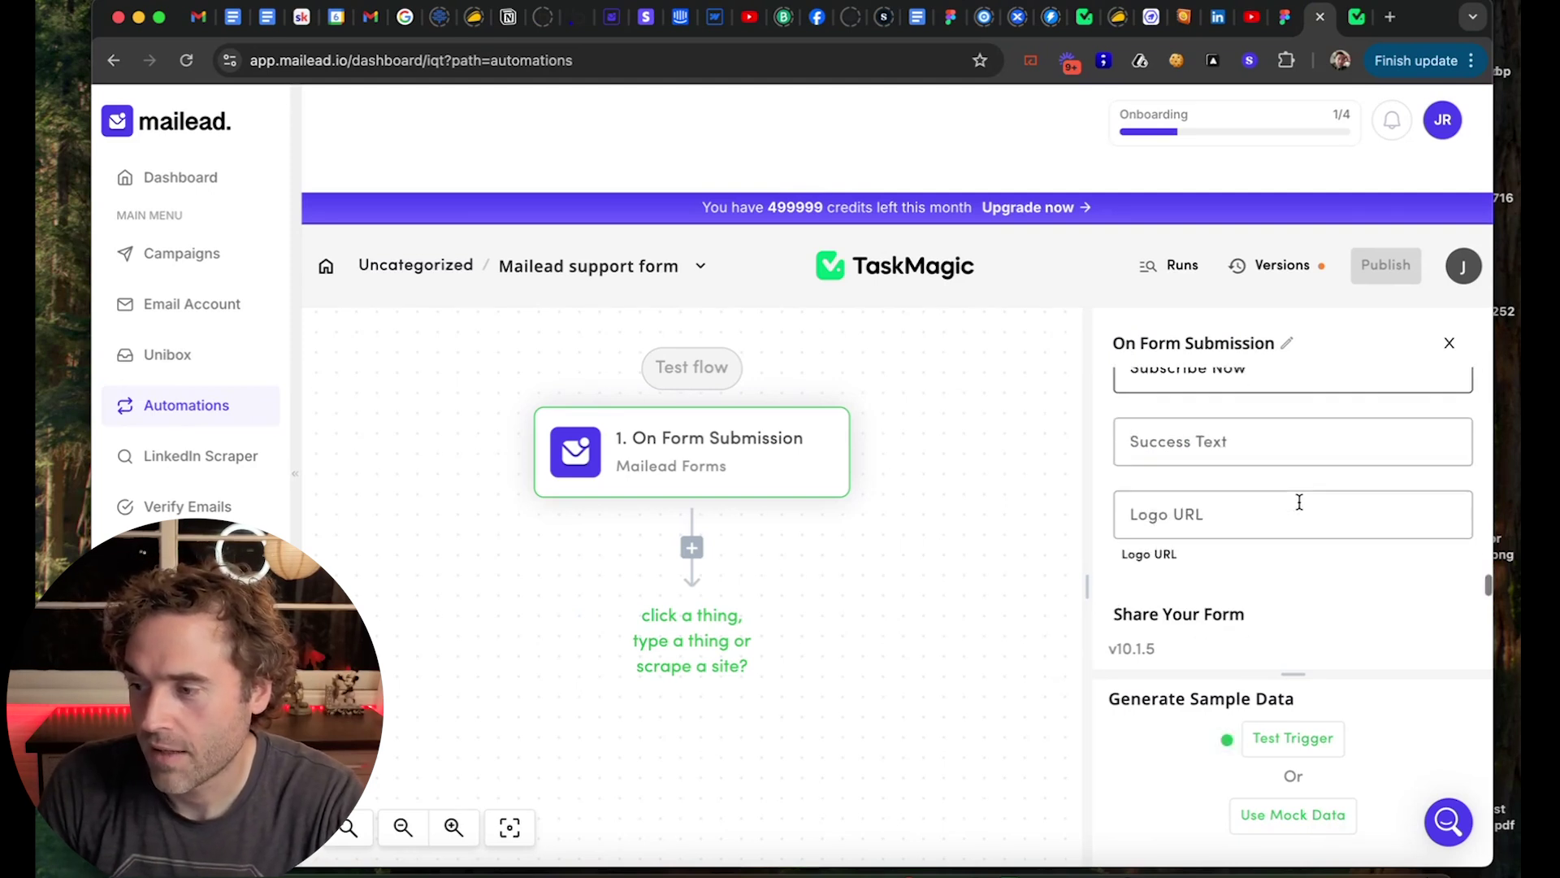
scroll(1299, 501, up, 2)
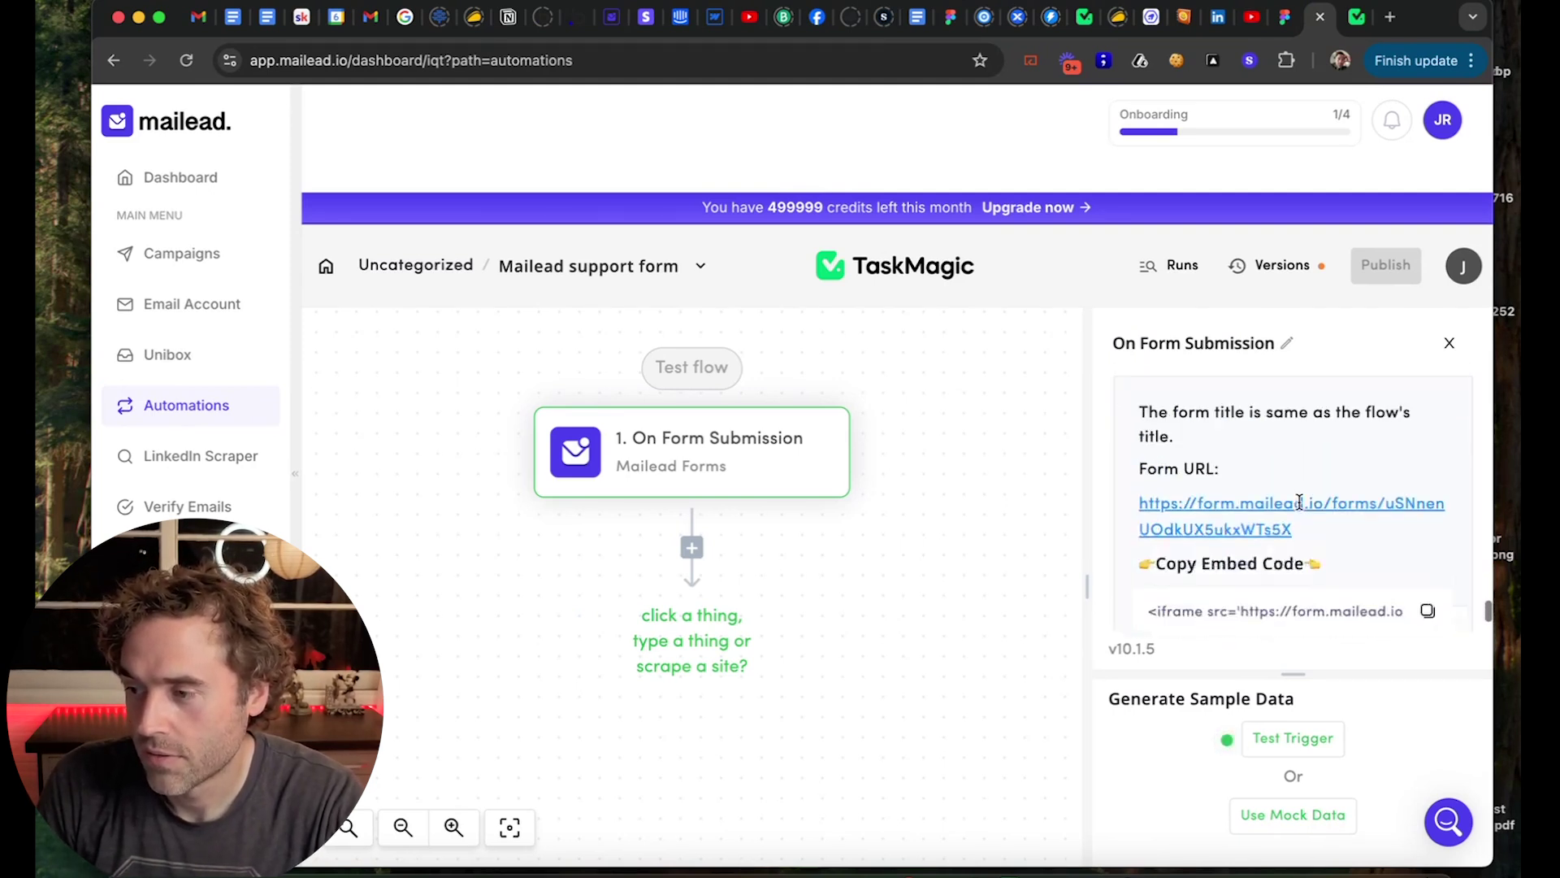
click(1272, 510)
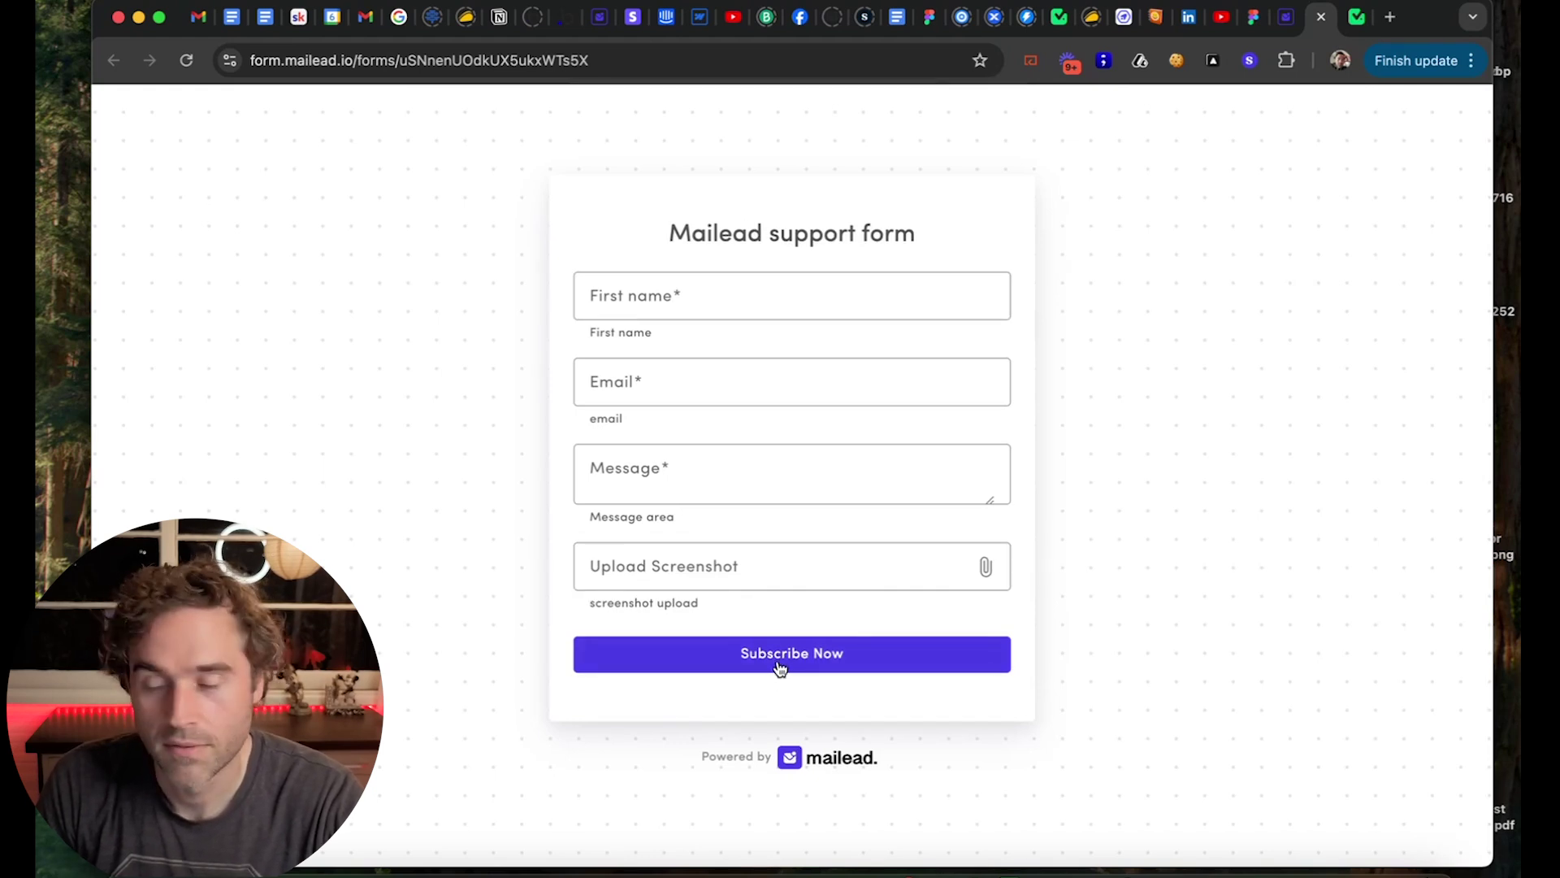
key(super+w)
scroll(1274, 452, up, 5)
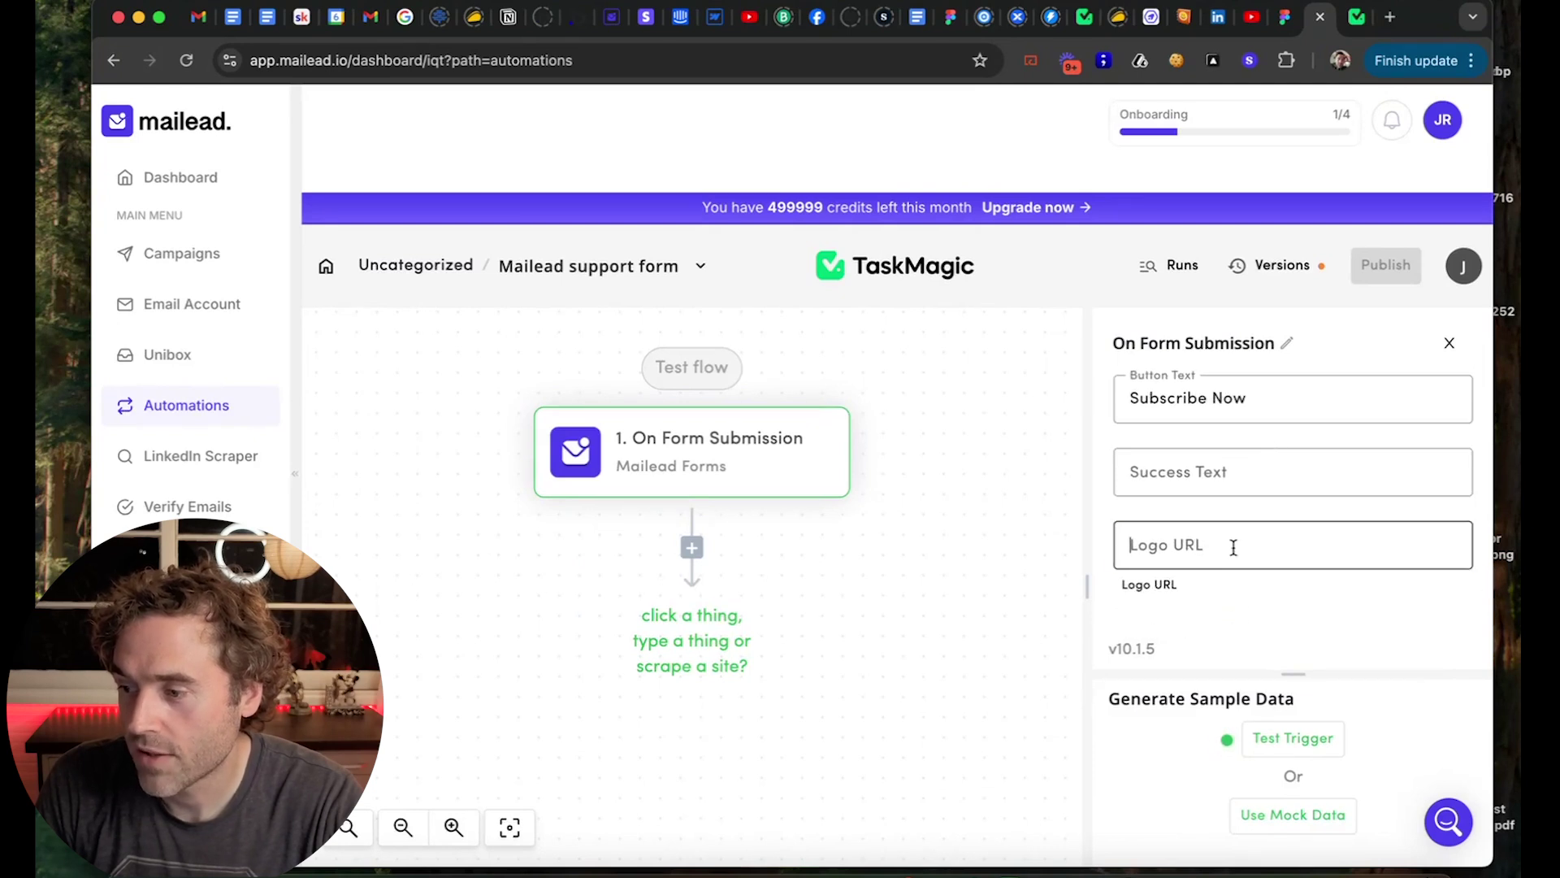
click(1234, 547)
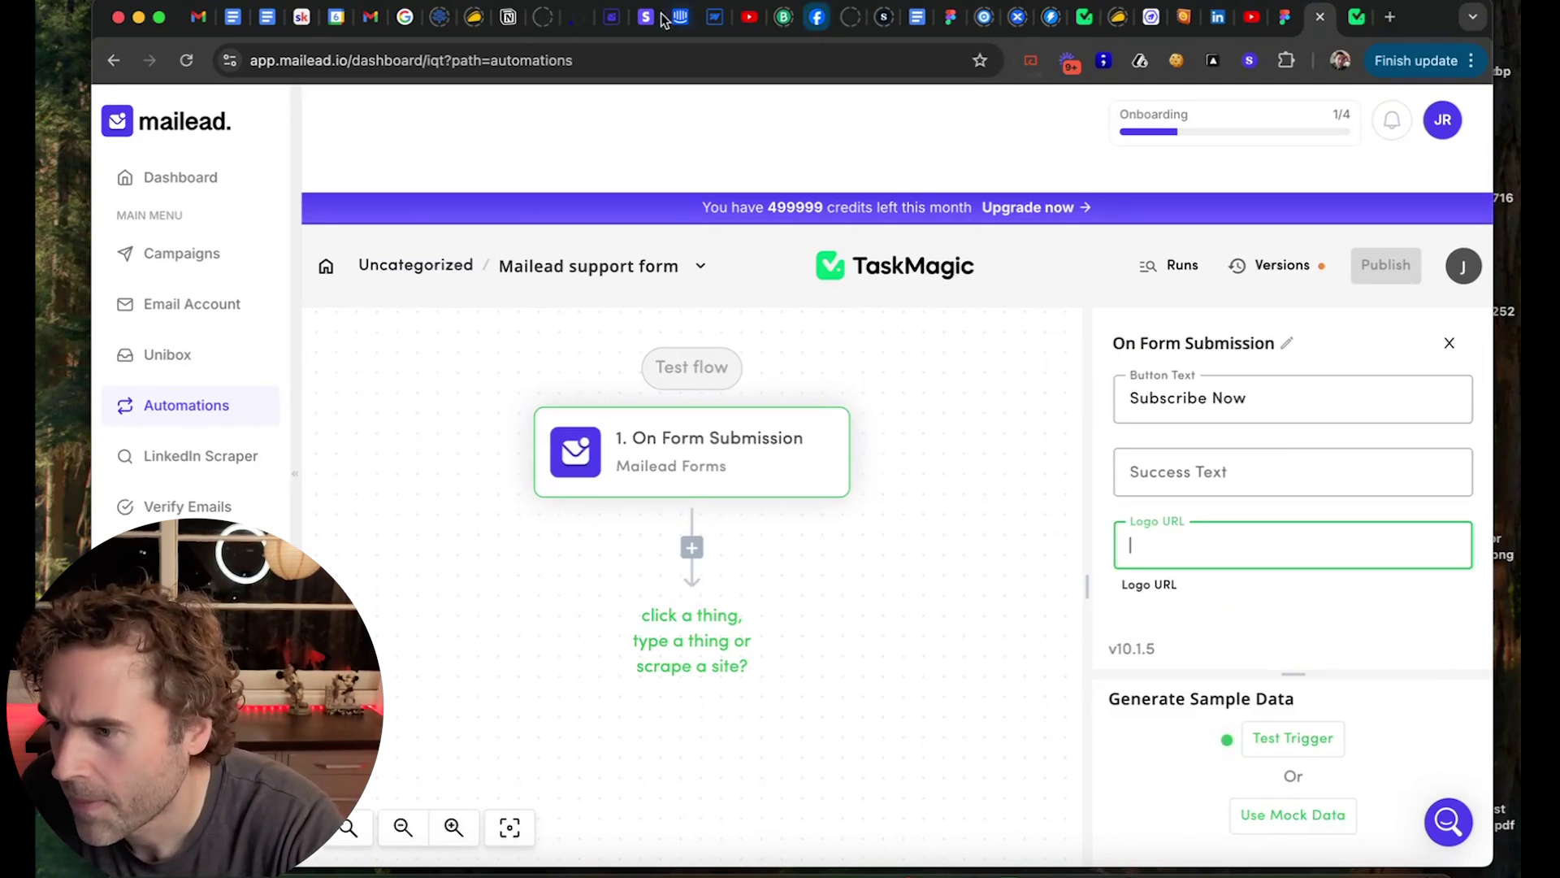
Copy the hosted link of Group 102.png from Webflow's assets and return to Mailead.
click(714, 17)
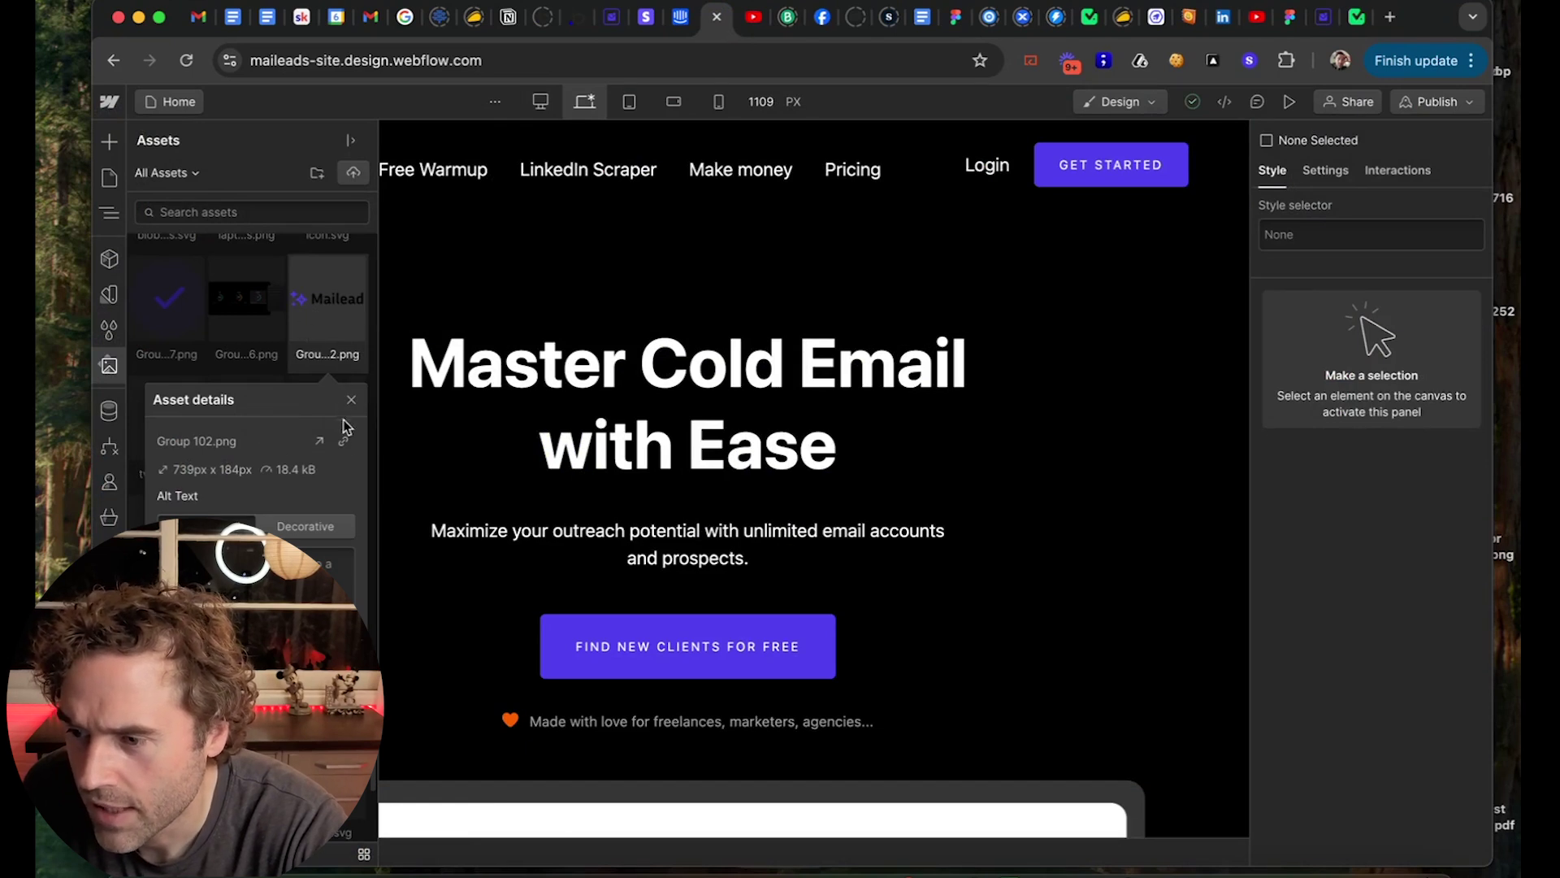
click(344, 442)
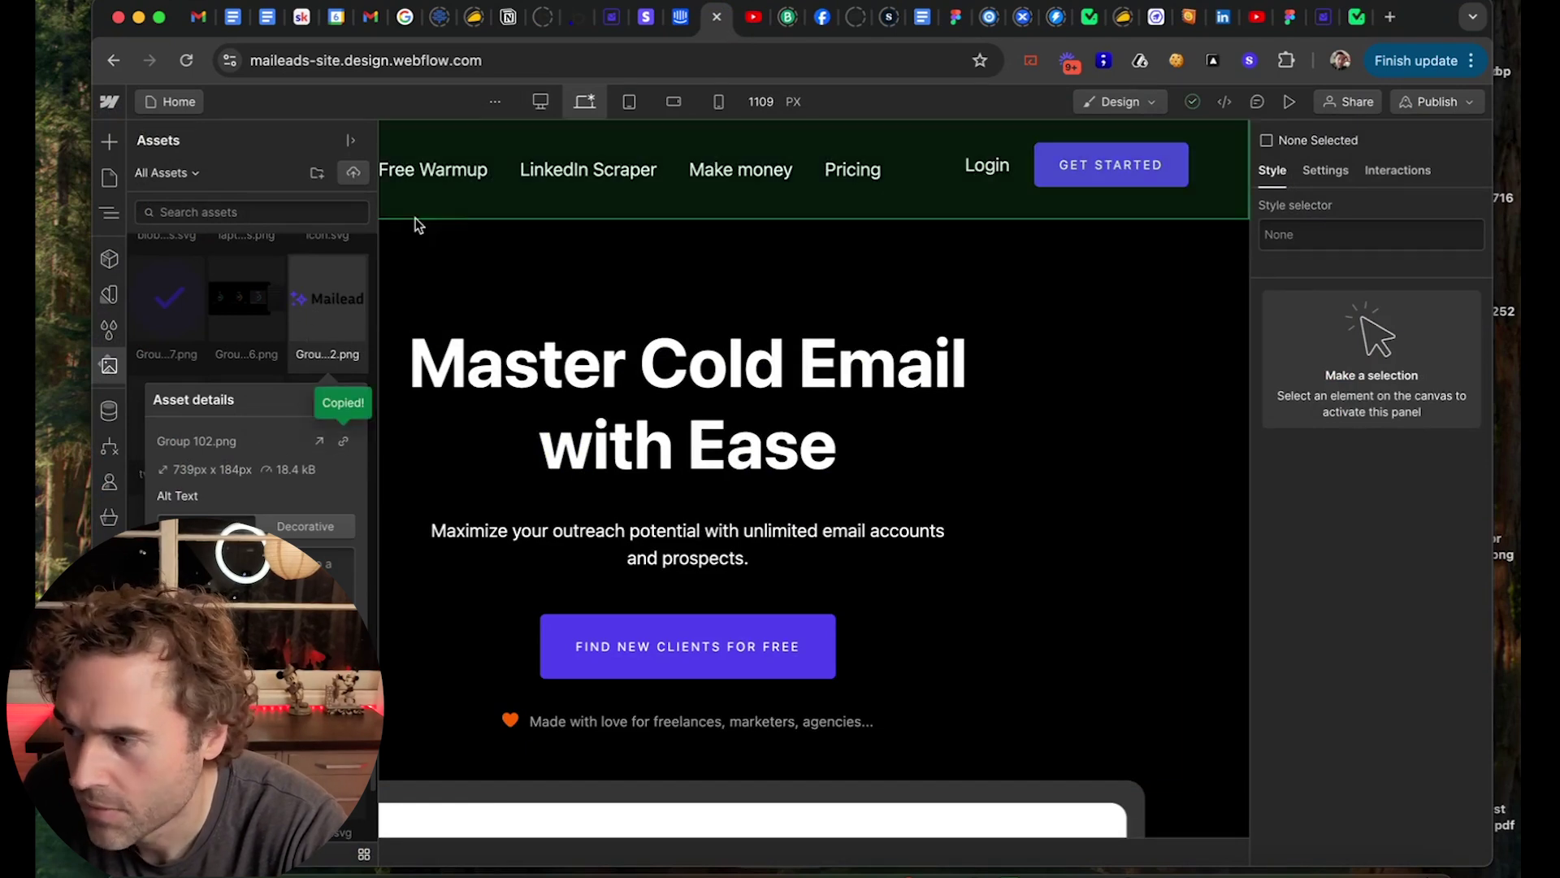
click(1325, 17)
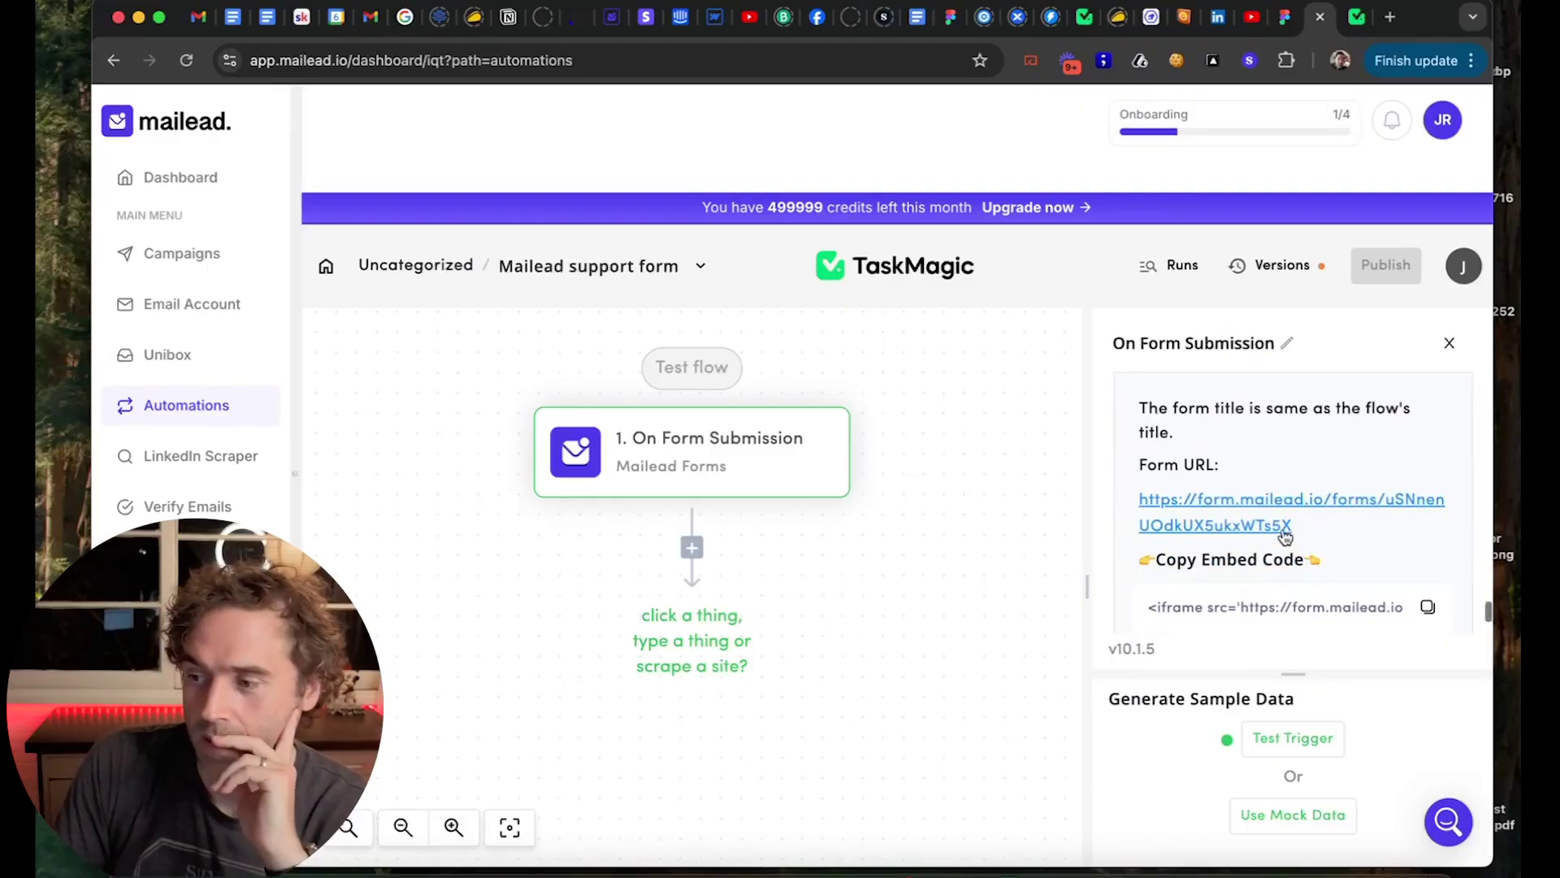
Preview the public form showing the Mailead logo above its title, then close it.
click(1266, 524)
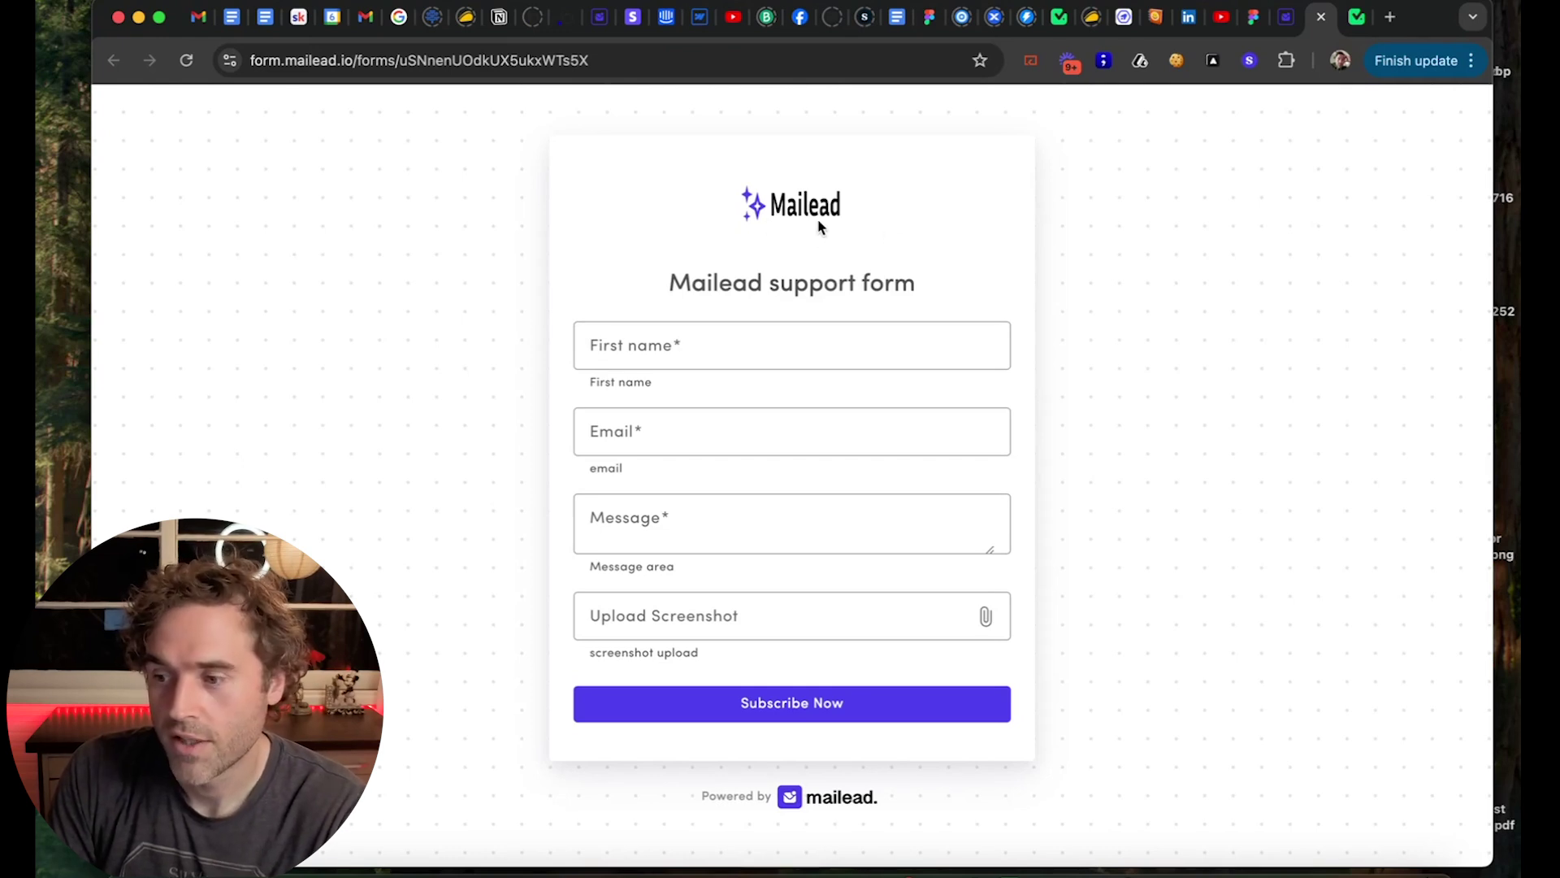
click(1321, 16)
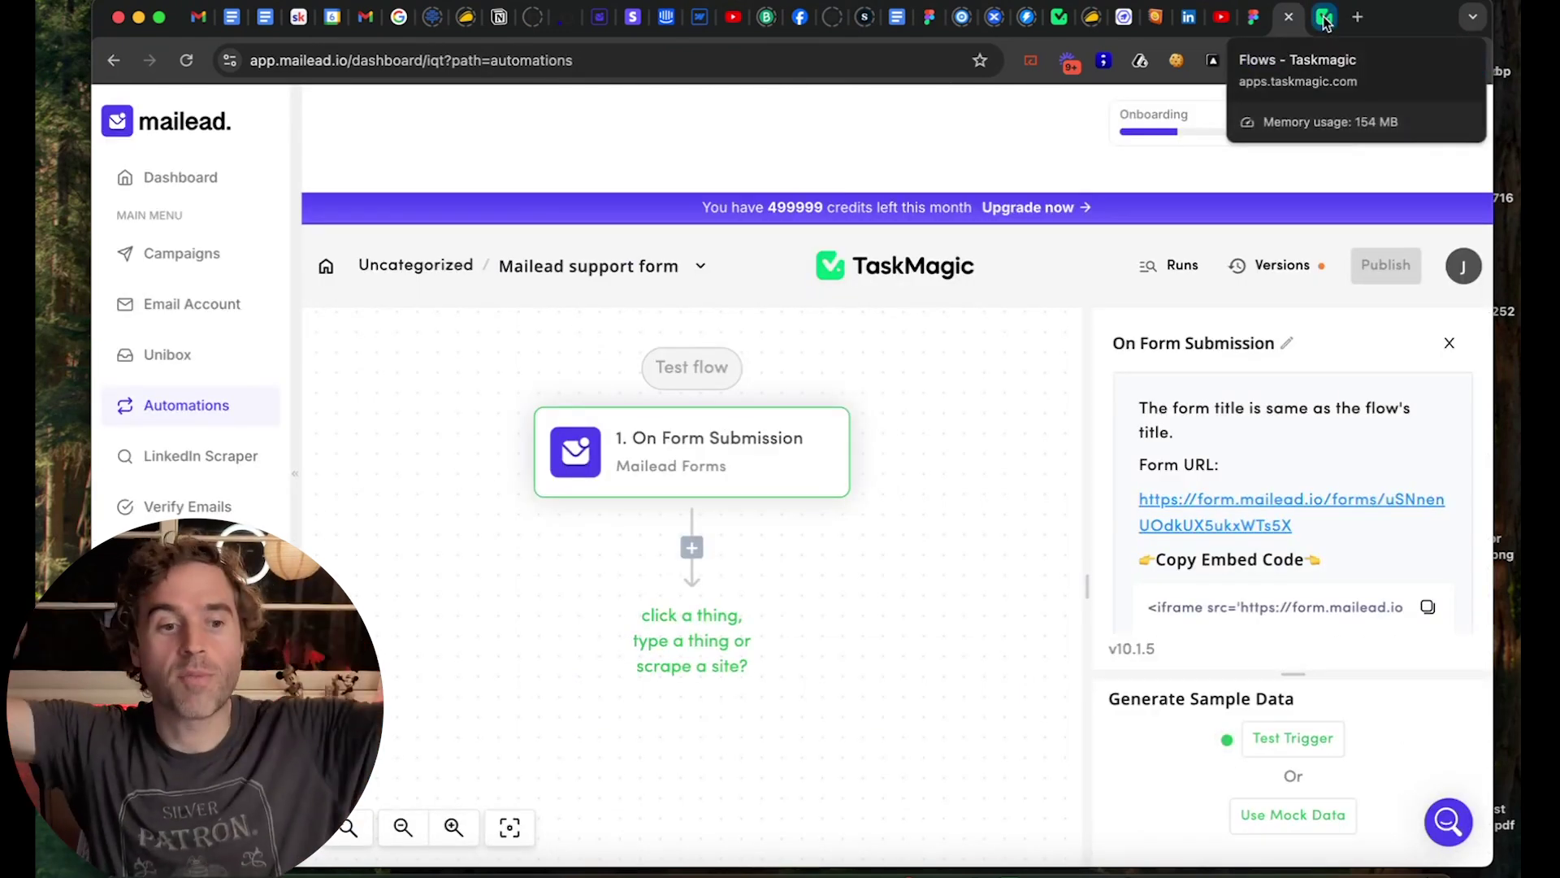